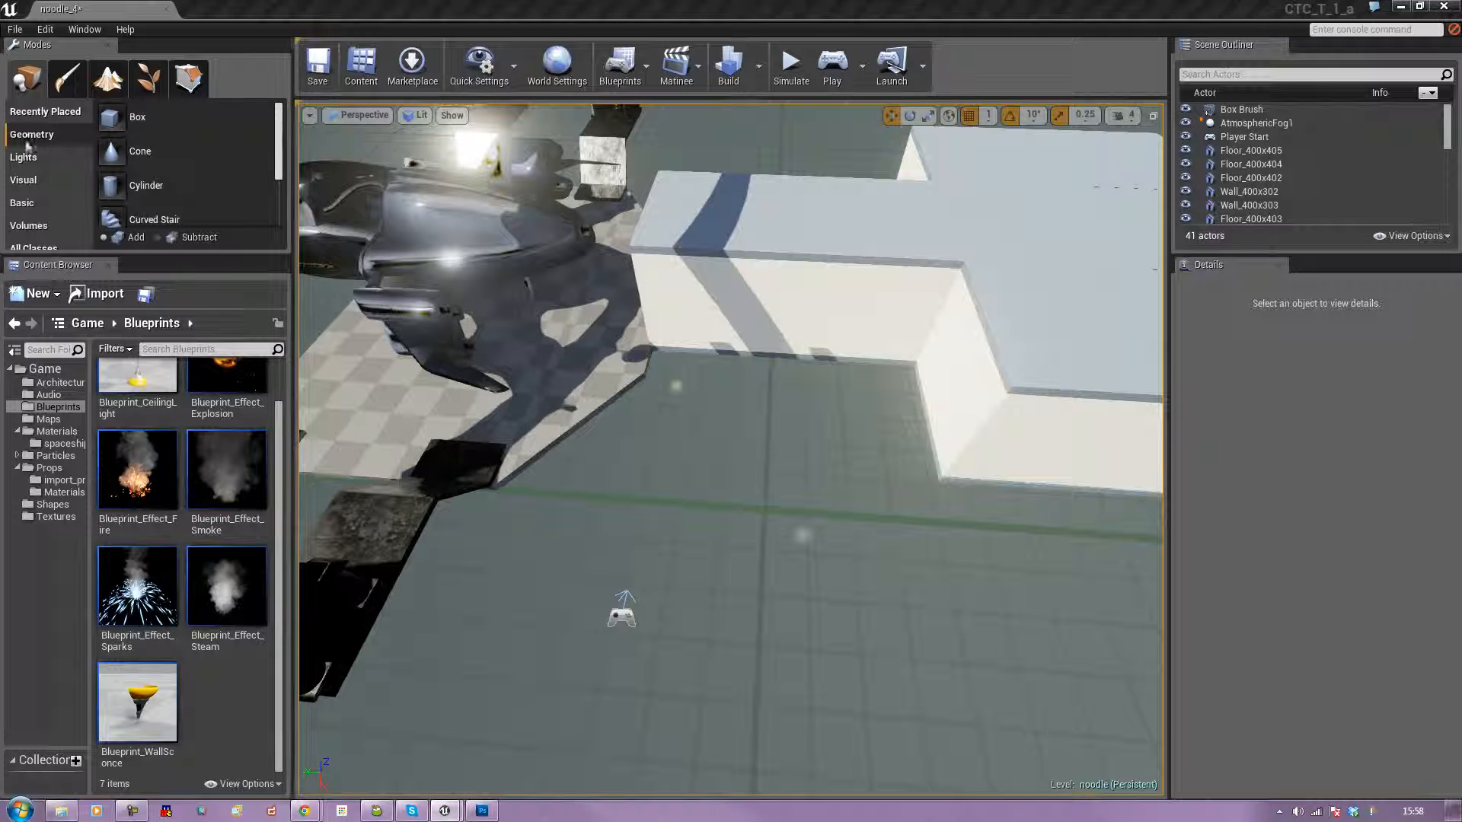
# Add a box brush on the lower ground beside the checkered floor, sized X 100, Y 100 and Z 20.
pyautogui.moveTo(126, 117)
pyautogui.mouseDown()
pyautogui.moveTo(695, 454)
pyautogui.moveTo(748, 545)
pyautogui.moveTo(751, 519)
pyautogui.mouseUp()
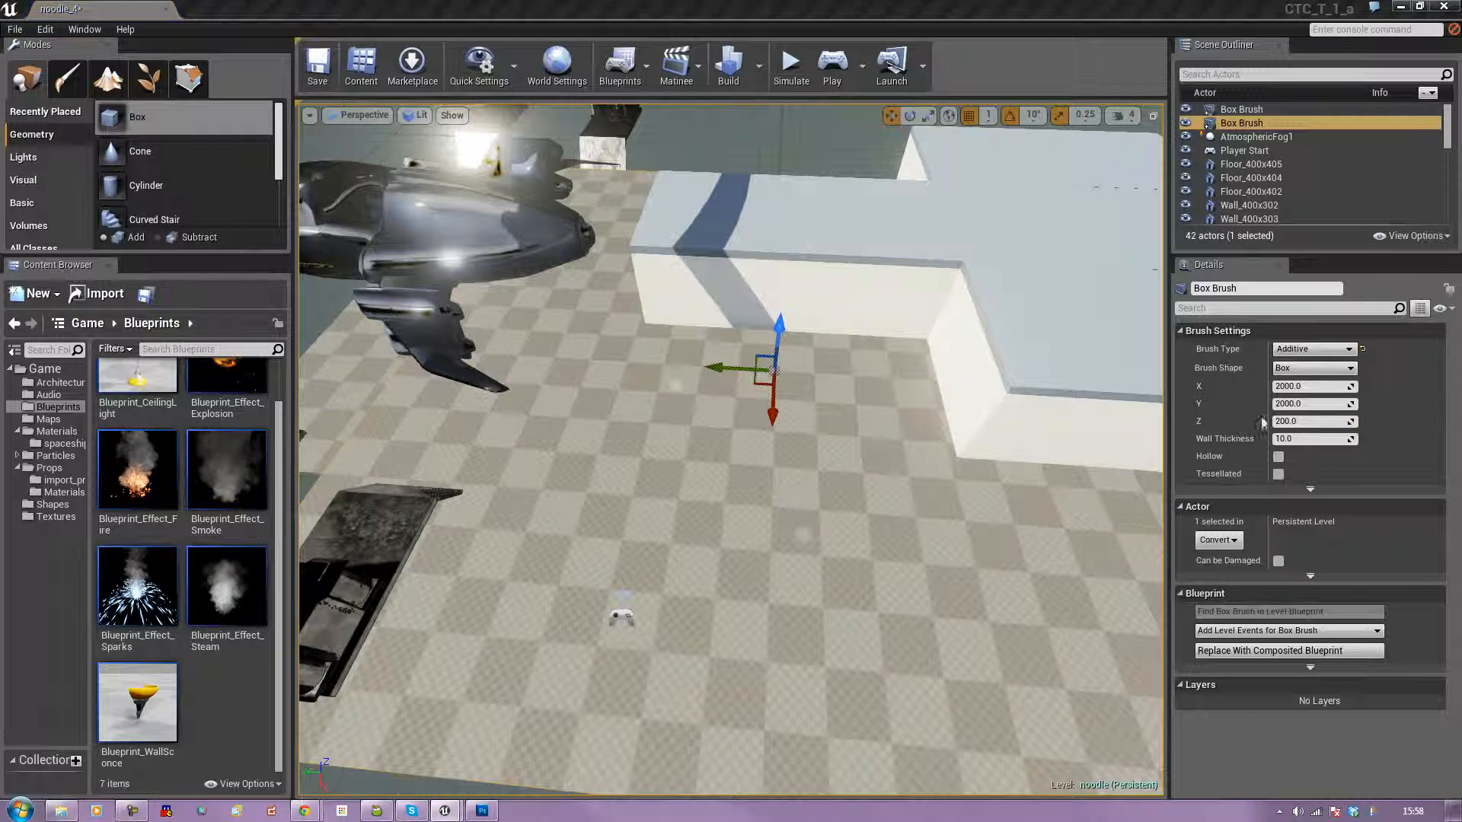
pyautogui.click(1313, 386)
pyautogui.write('100')
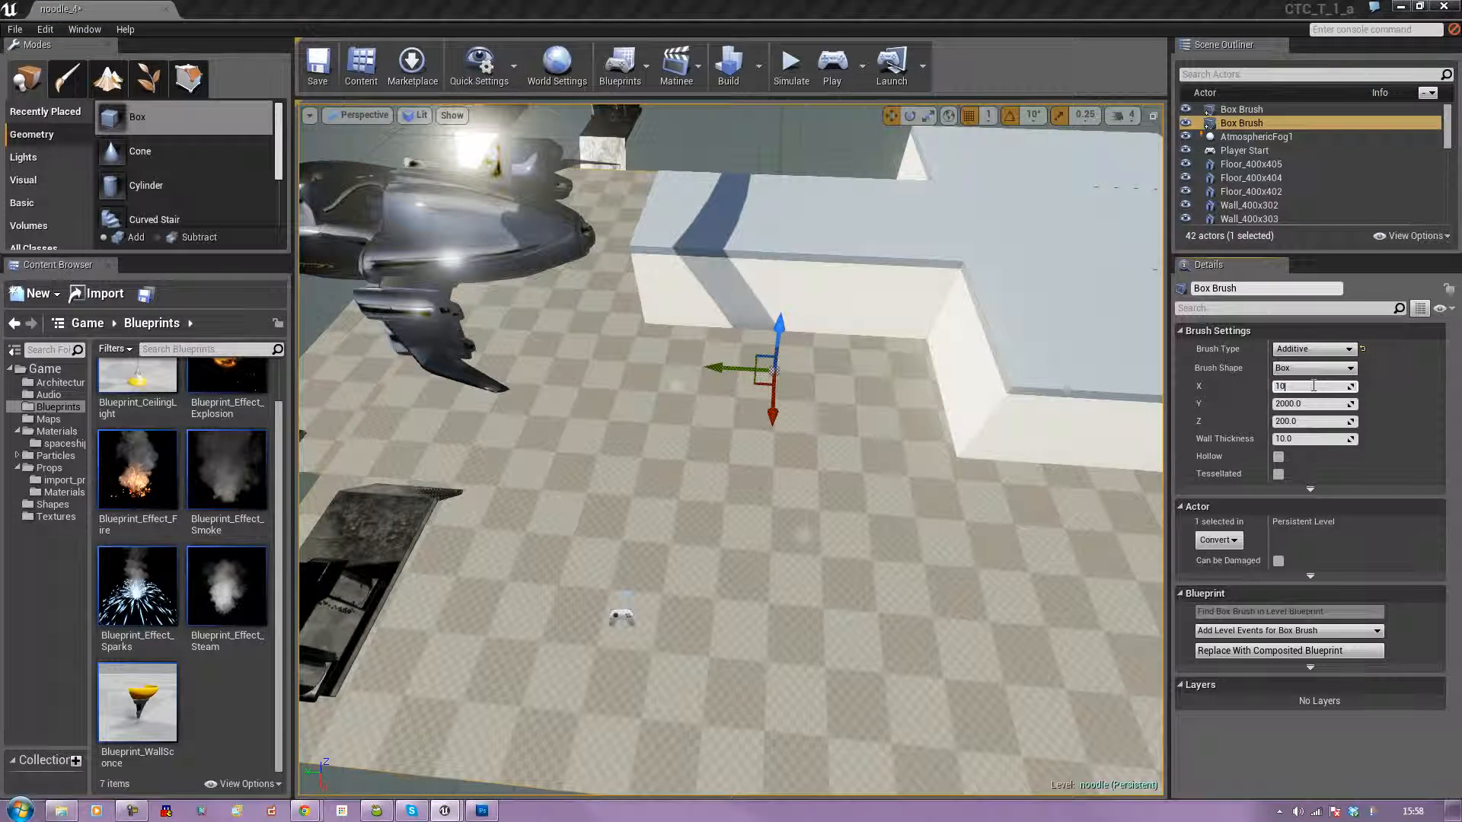
pyautogui.press('Tab')
pyautogui.press('Tab')
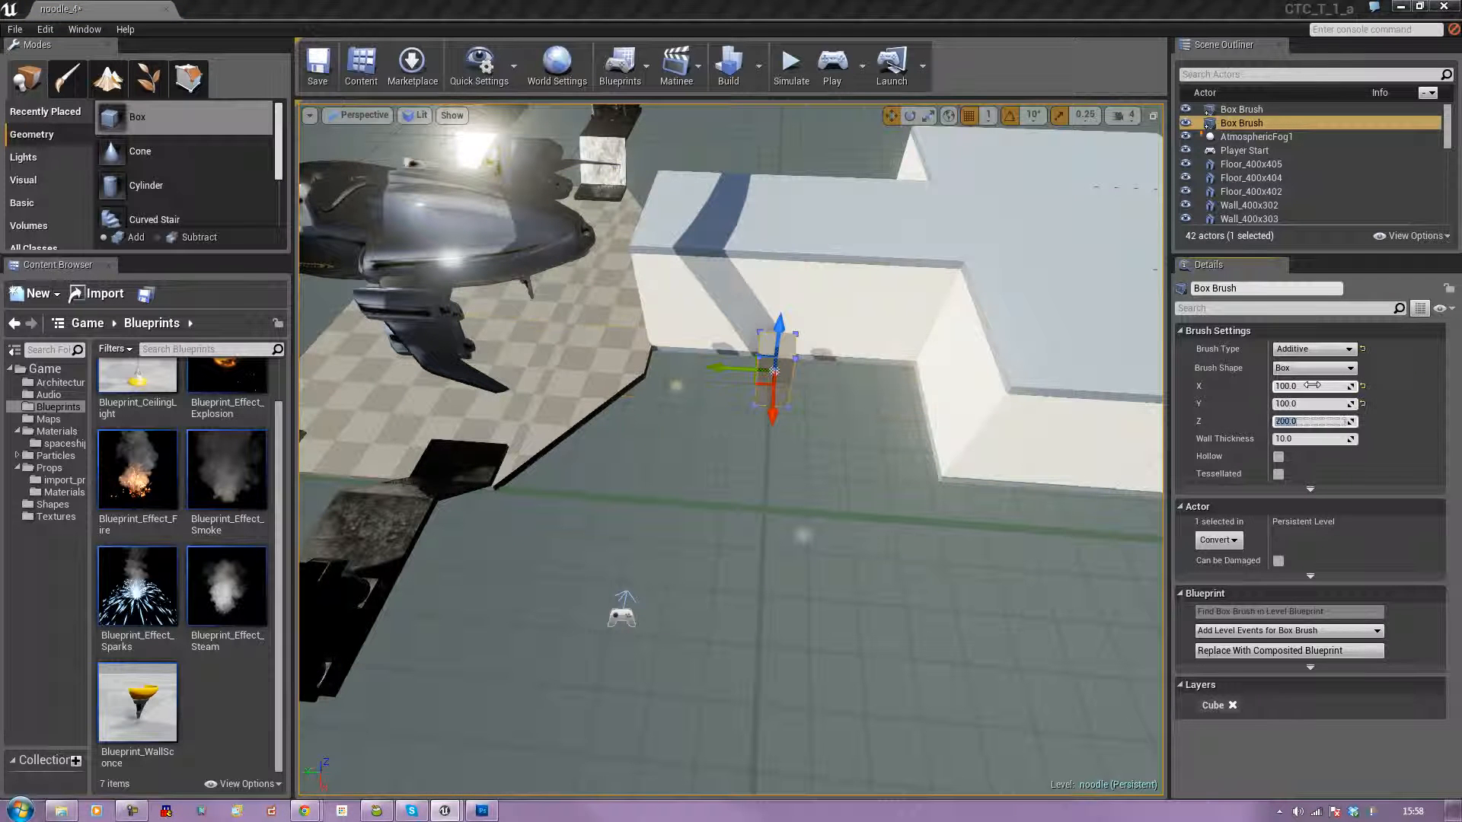
pyautogui.write('20')
pyautogui.press('Tab')
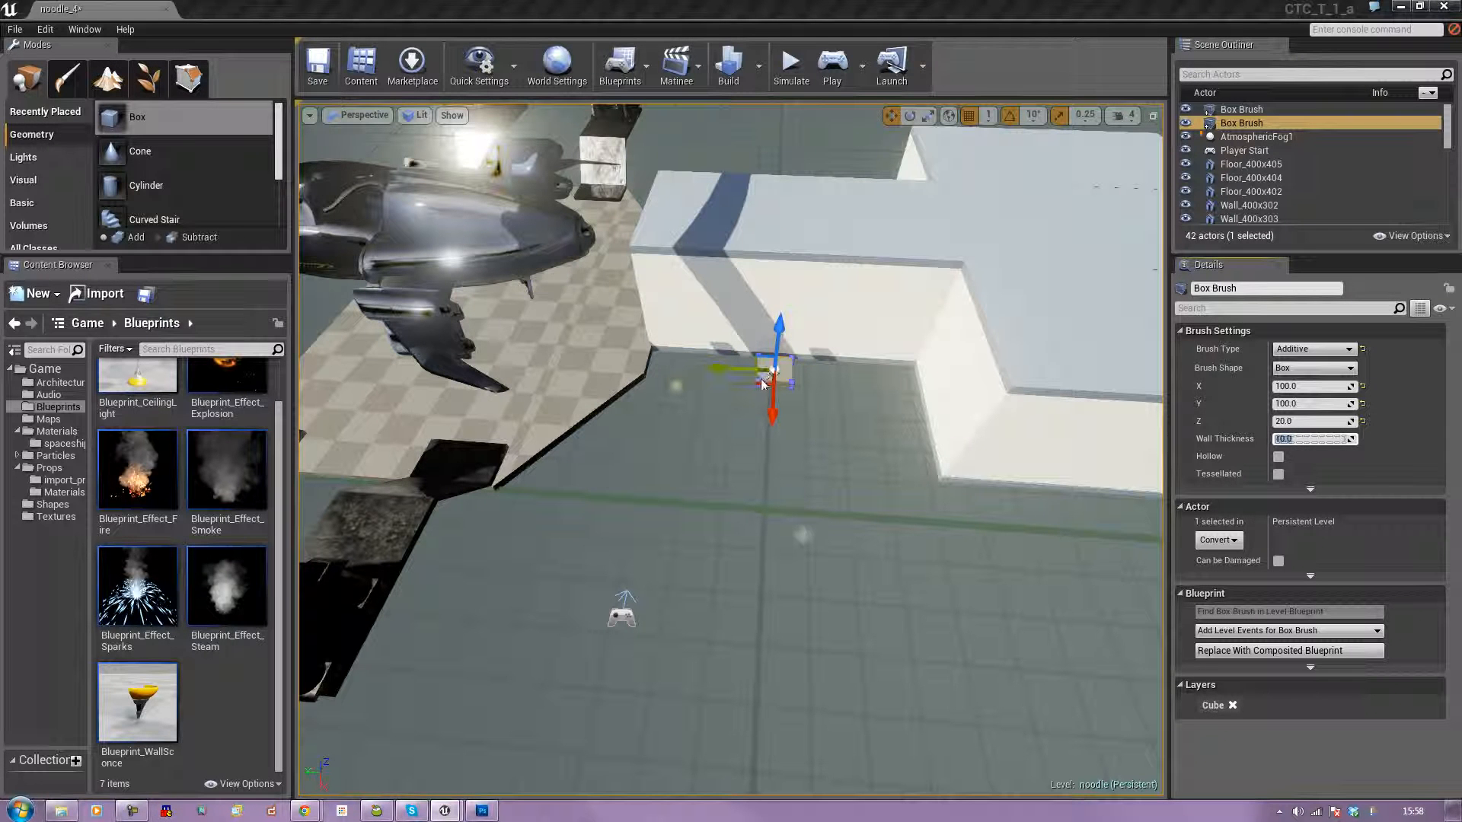
# Move the box brush roughly against the checkered floor's edge, at the corner beside the white wall.
pyautogui.moveTo(767, 375)
pyautogui.mouseDown()
pyautogui.moveTo(697, 385)
pyautogui.moveTo(665, 360)
pyautogui.mouseUp()
pyautogui.moveTo(665, 361)
pyautogui.mouseDown(button='right')
pyautogui.moveTo(632, 361)
pyautogui.moveTo(636, 320)
pyautogui.moveTo(533, 362)
pyautogui.moveTo(438, 350)
pyautogui.moveTo(681, 408)
pyautogui.mouseUp(button='right')
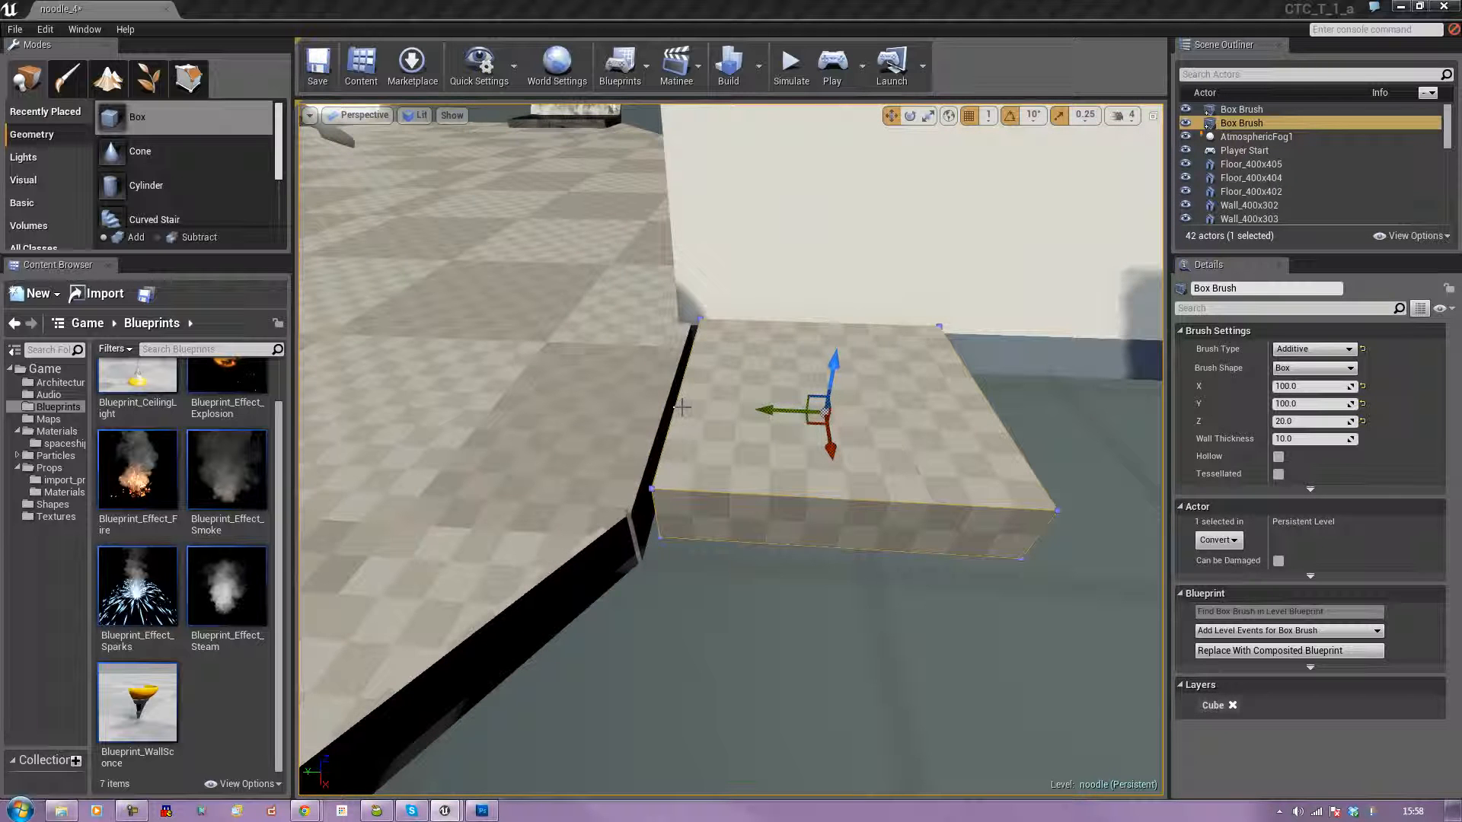
pyautogui.moveTo(769, 410); pyautogui.dragTo(764, 409)
pyautogui.moveTo(764, 411); pyautogui.dragTo(765, 413, button='right')
pyautogui.rightClick(765, 414)
pyautogui.click(1103, 466)
pyautogui.moveTo(1103, 466); pyautogui.dragTo(1102, 456, button='right')
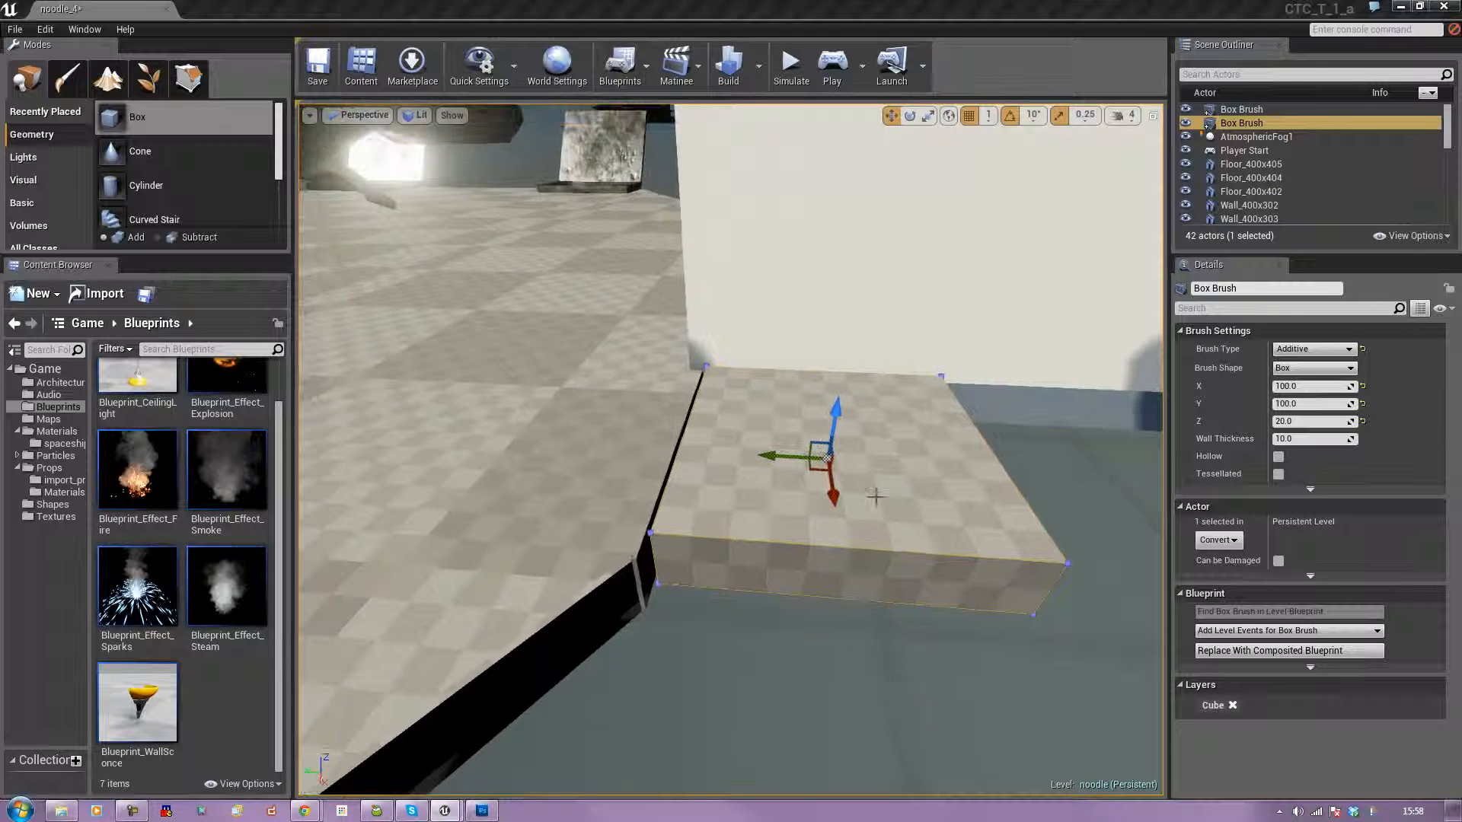
pyautogui.moveTo(778, 458)
pyautogui.keyDown('shift'); pyautogui.mouseDown()
pyautogui.moveTo(880, 461)
pyautogui.moveTo(788, 457)
pyautogui.mouseUp(); pyautogui.keyUp('shift')
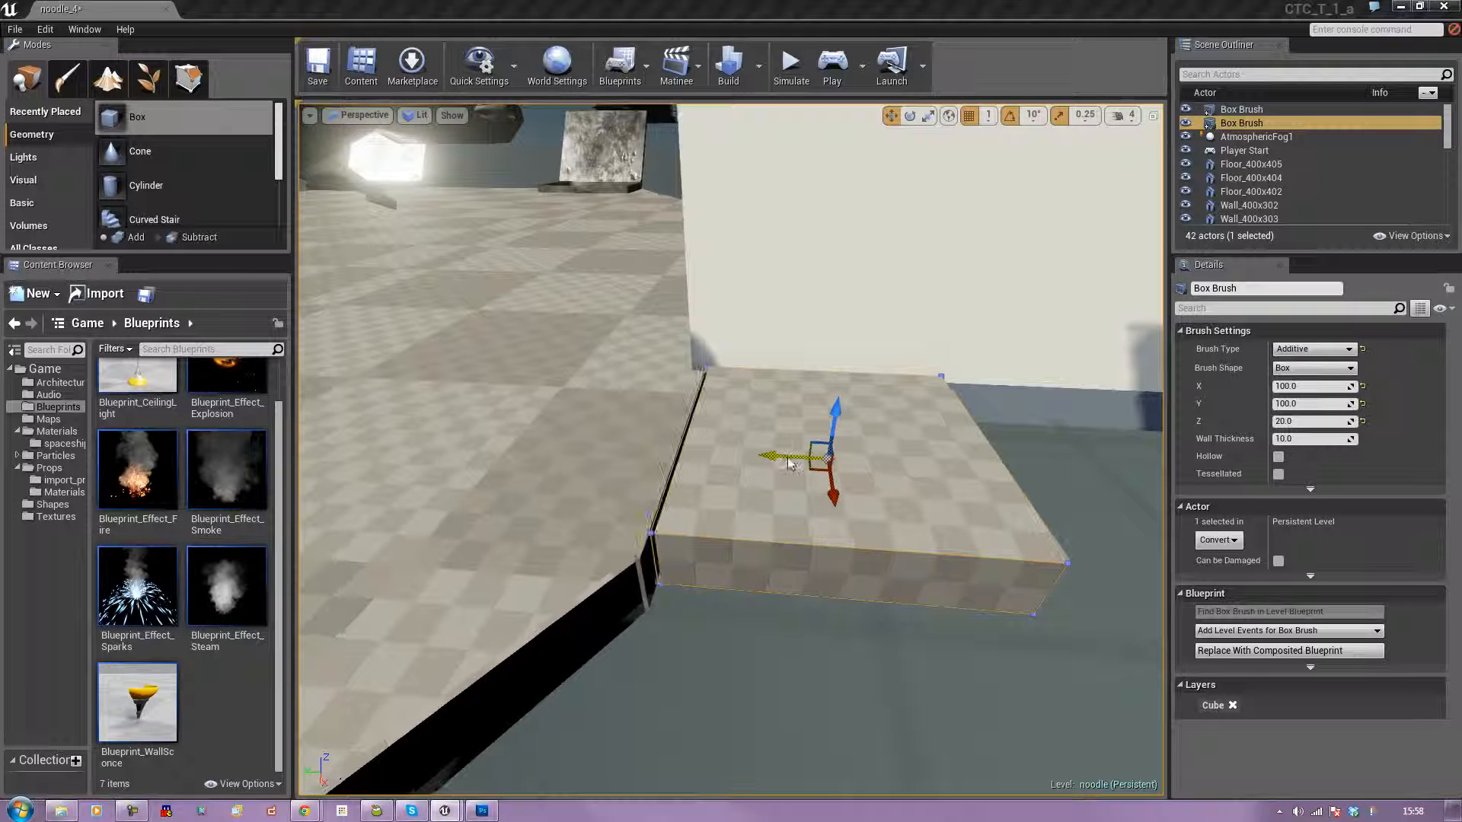
pyautogui.click(771, 624)
pyautogui.moveTo(770, 624)
pyautogui.mouseDown(button='right')
pyautogui.moveTo(579, 621)
pyautogui.moveTo(838, 621)
pyautogui.moveTo(663, 619)
pyautogui.moveTo(792, 620)
pyautogui.moveTo(723, 620)
pyautogui.mouseUp(button='right')
pyautogui.moveTo(965, 403); pyautogui.dragTo(961, 405, button='right')
# Align the box brush in the four-view layout, flush with the checkered floor's straight edge and the adjoining wall in the Top view.
pyautogui.click(1153, 116)
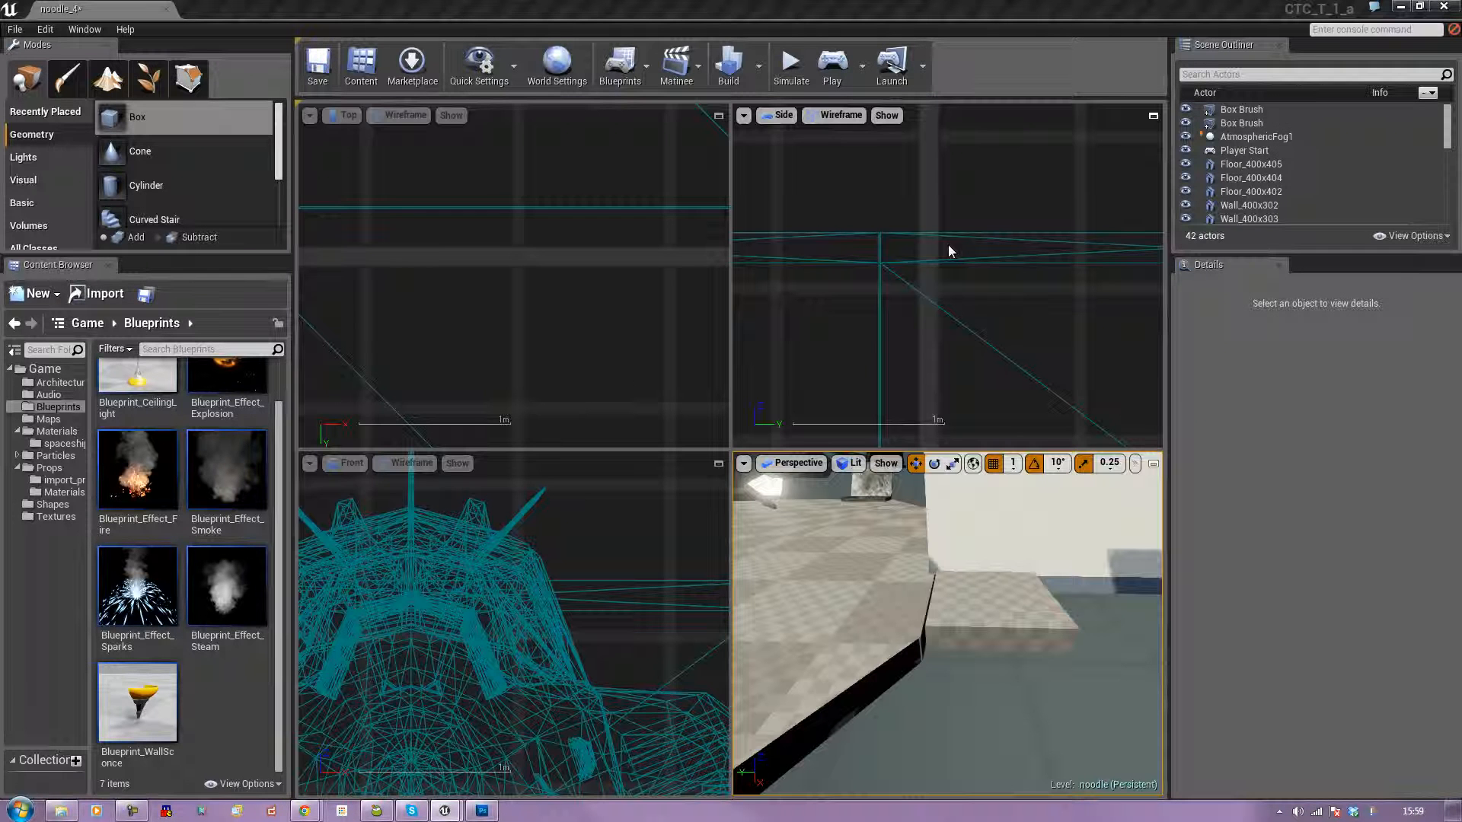
pyautogui.scroll(-13, 638, 318)
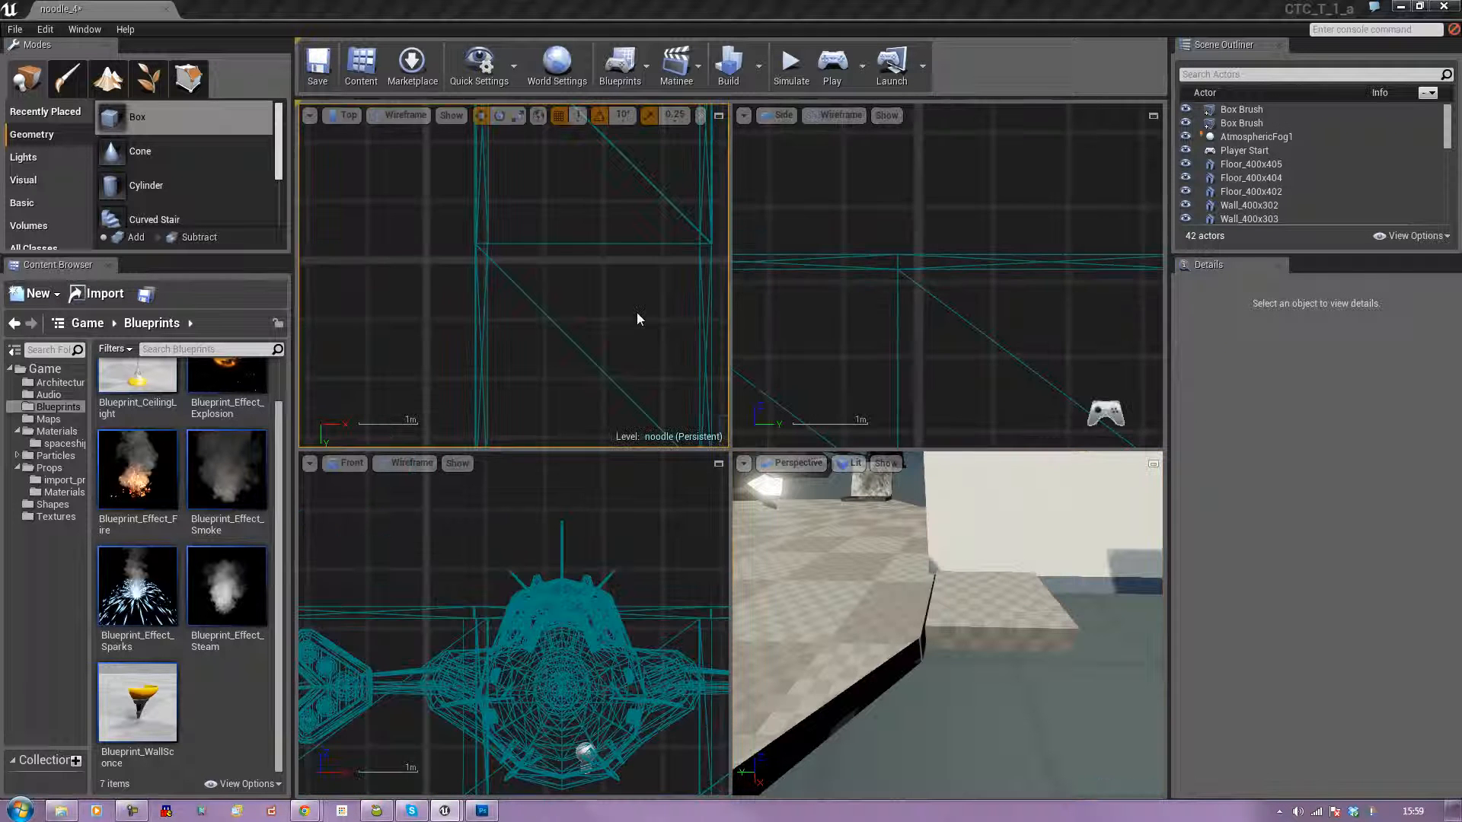
pyautogui.moveTo(638, 318); pyautogui.dragTo(533, 276, button='right')
pyautogui.scroll(3, 537, 277)
pyautogui.scroll(7, 537, 278)
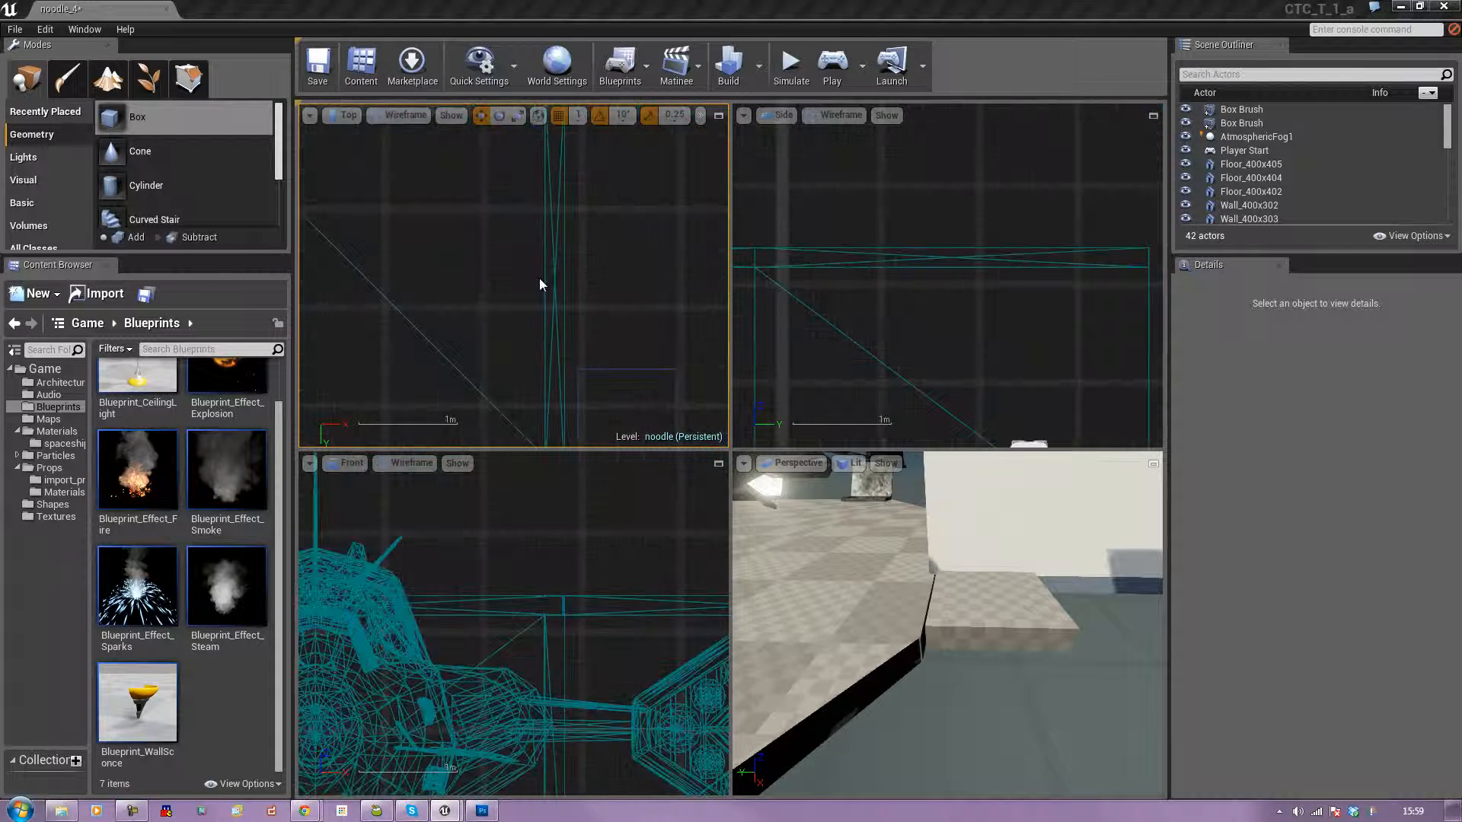
pyautogui.moveTo(632, 331); pyautogui.dragTo(583, 179, button='right')
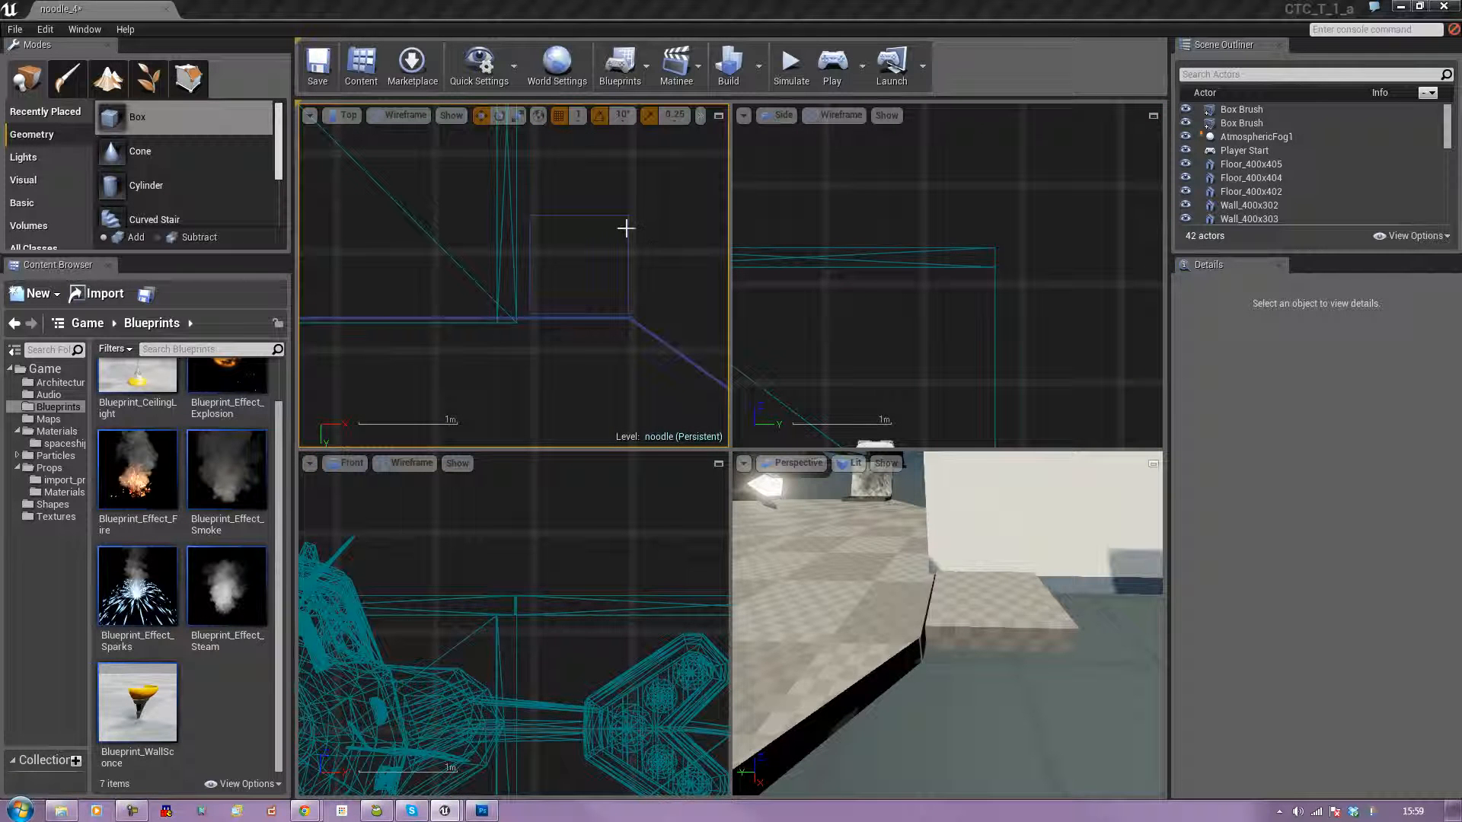
pyautogui.click(598, 282)
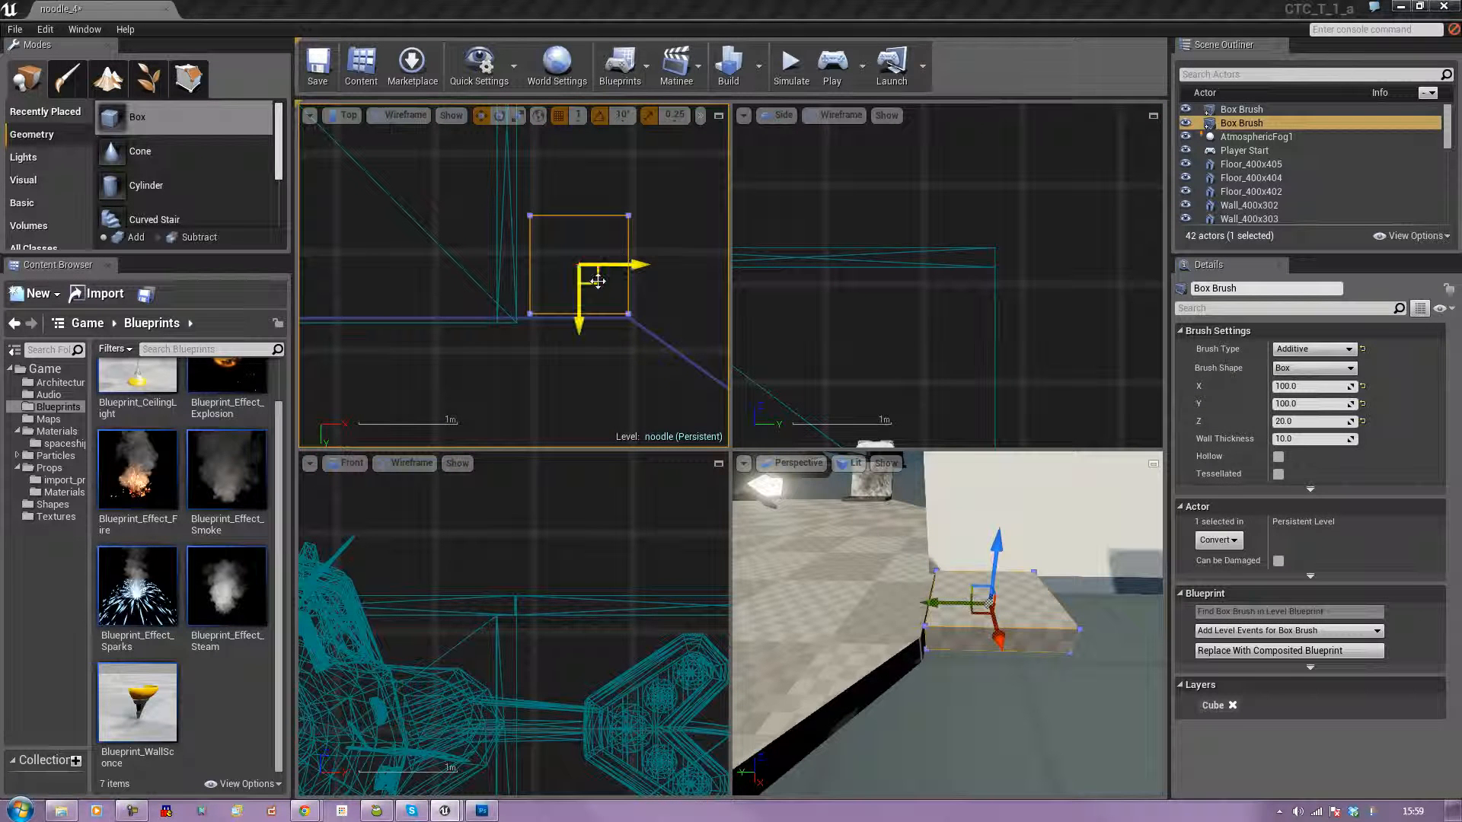
pyautogui.moveTo(577, 326); pyautogui.dragTo(579, 331)
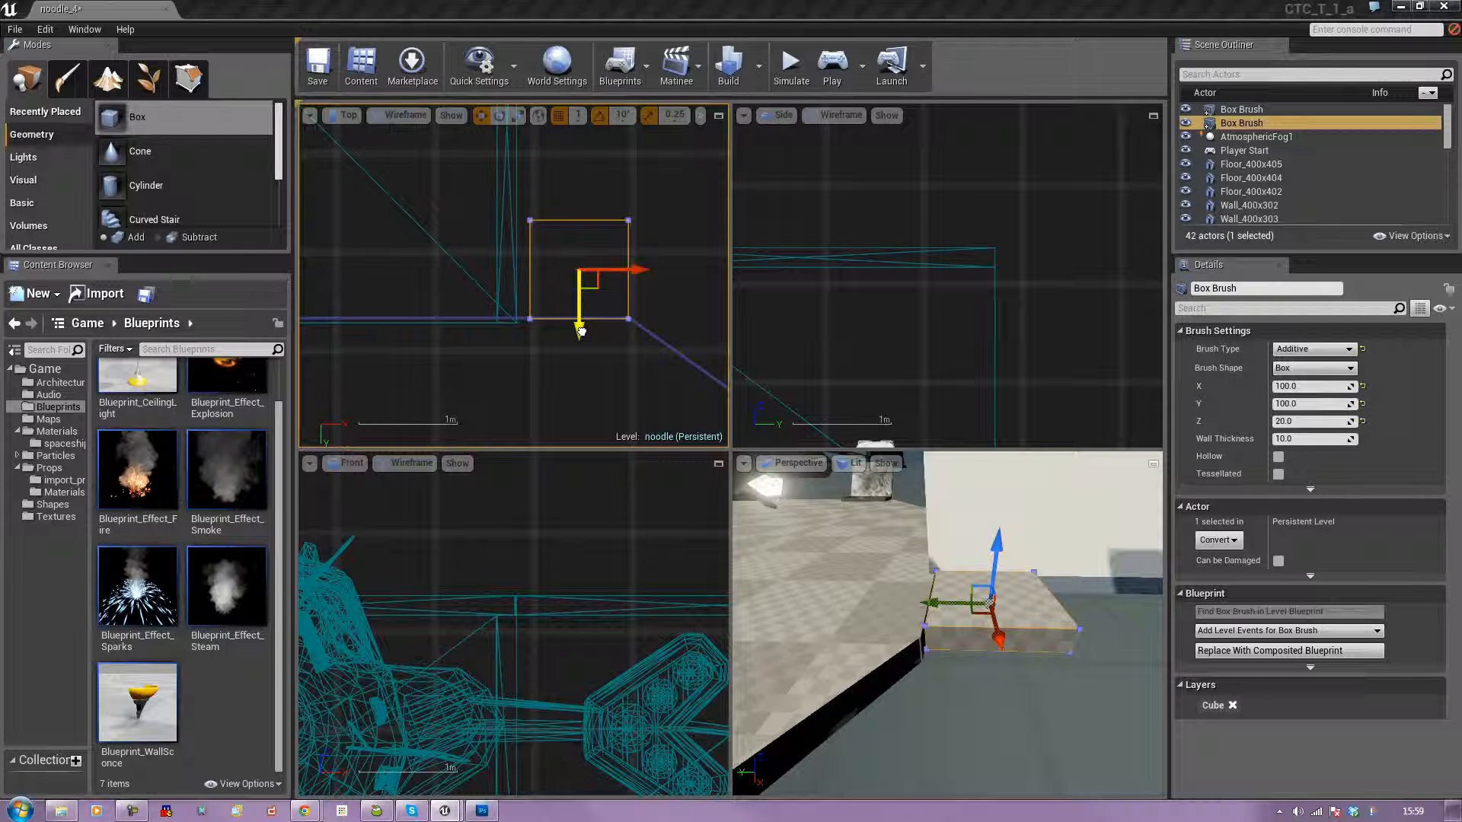
pyautogui.moveTo(642, 270); pyautogui.dragTo(629, 270)
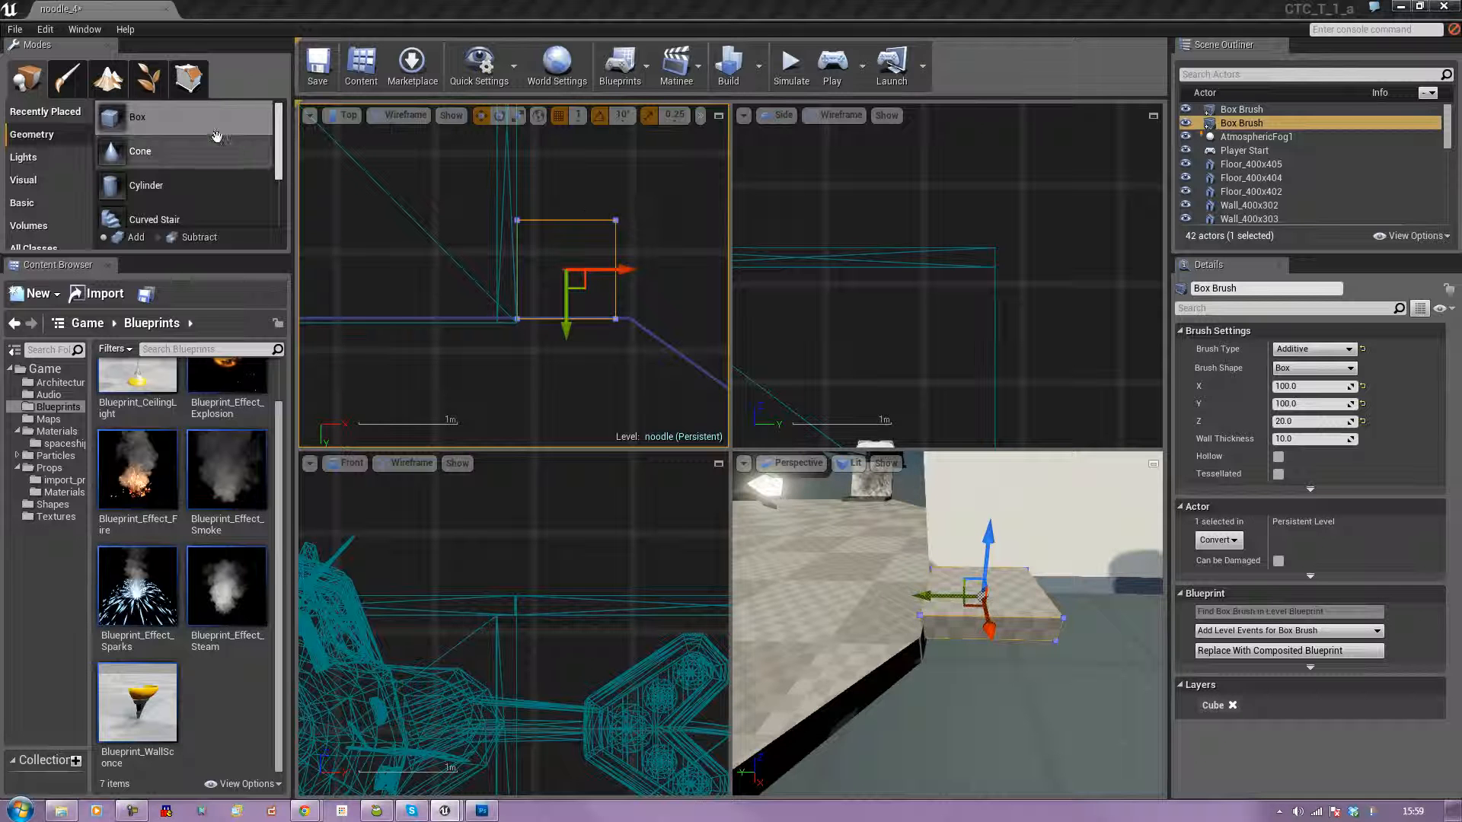
# In geometry editing mode, move the box's far-side vertices toward the floor edge to make it a narrow strip.
pyautogui.hotkey('shift', '5')
pyautogui.moveTo(637, 195); pyautogui.dragTo(491, 262)
pyautogui.moveTo(617, 267); pyautogui.dragTo(617, 335)
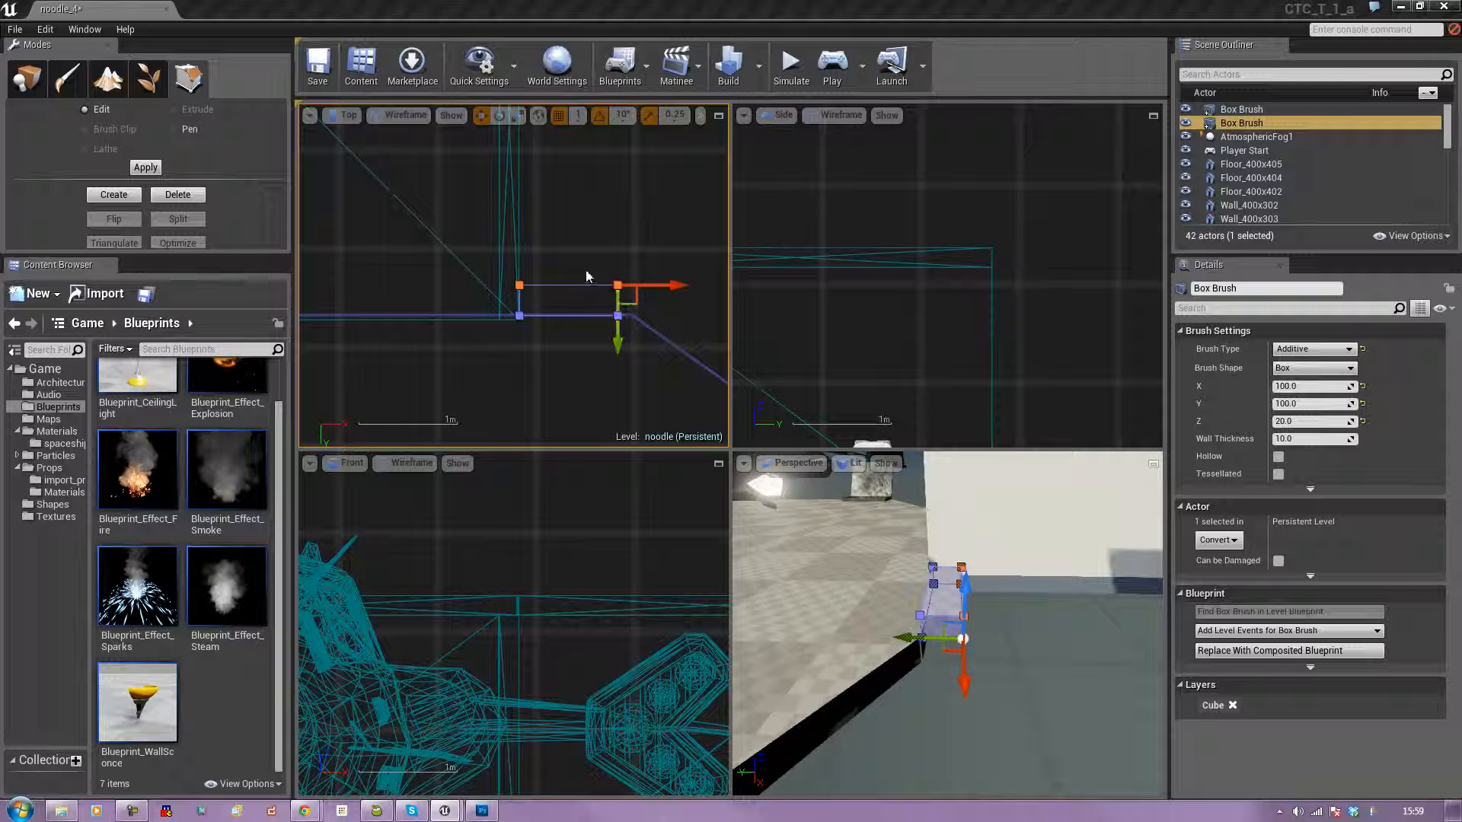
# Move the strip's outer end vertices along X to meet the corner where the floor edge turns diagonal.
pyautogui.moveTo(593, 269); pyautogui.dragTo(634, 334)
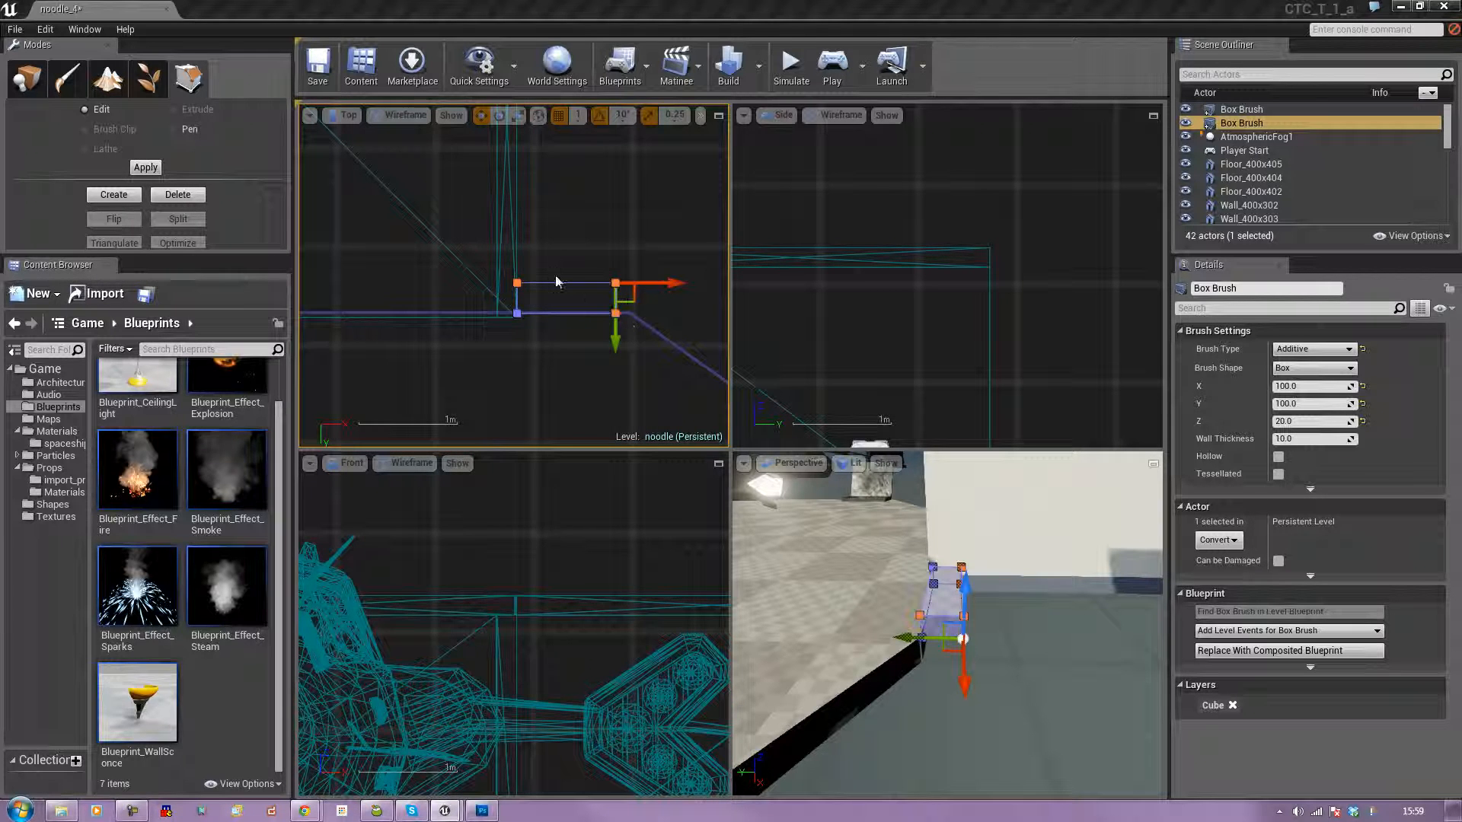
pyautogui.click(551, 274)
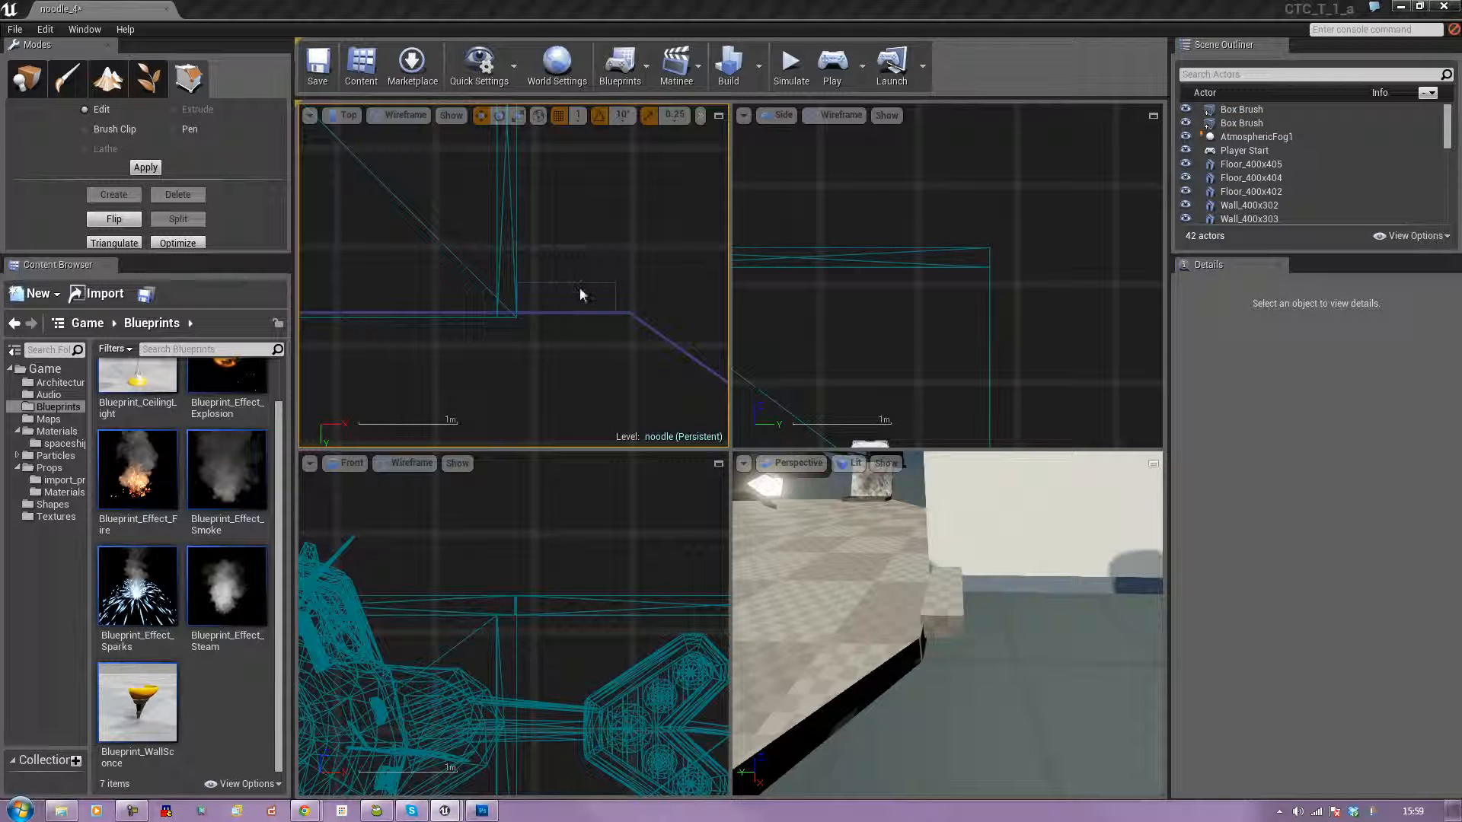
pyautogui.click(579, 294)
pyautogui.moveTo(643, 264); pyautogui.dragTo(607, 336)
pyautogui.moveTo(653, 283); pyautogui.dragTo(669, 287)
pyautogui.scroll(-3, 641, 343)
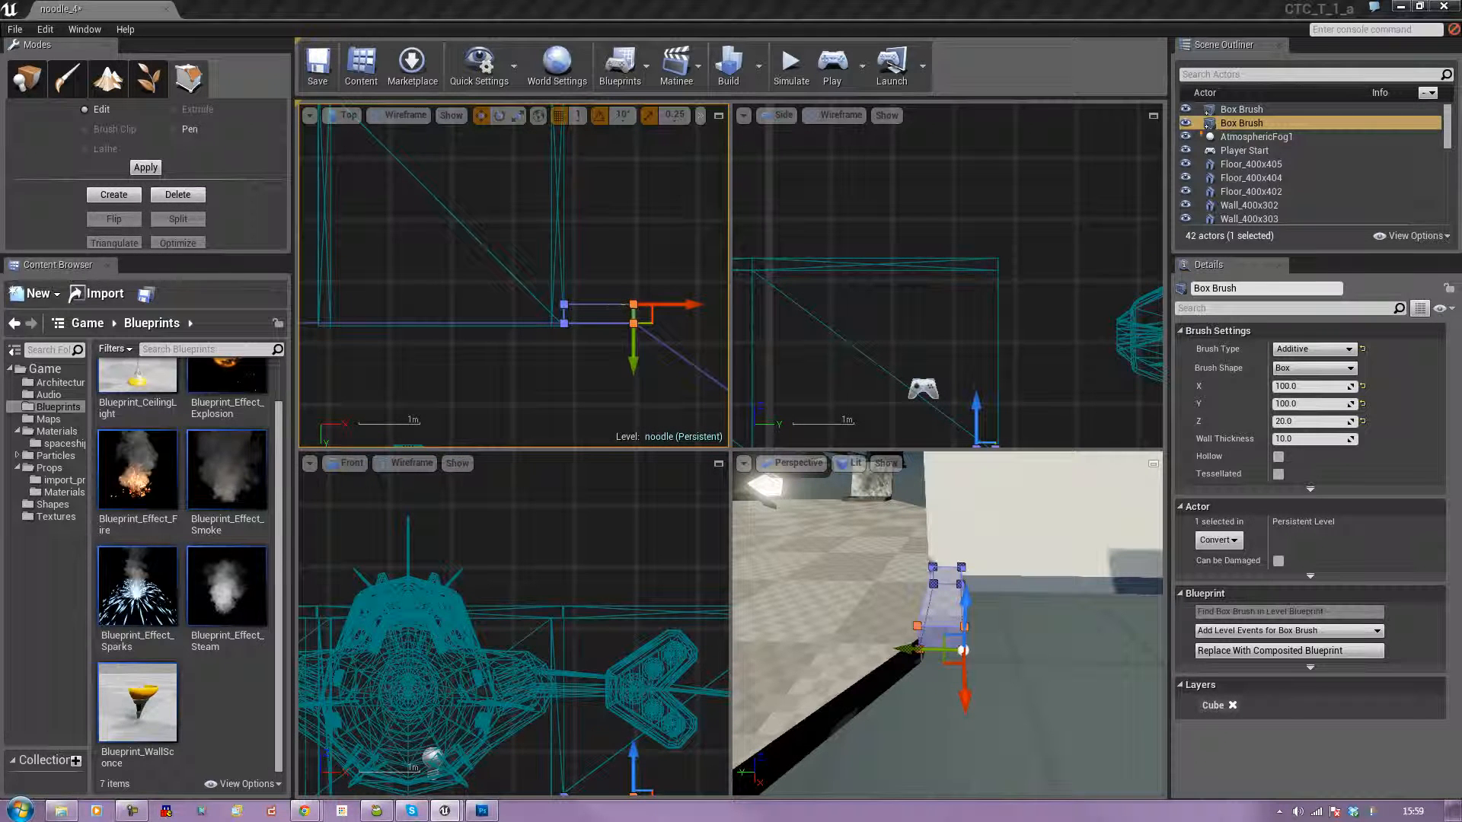
# Try to move the strip across to the wall's opposite side while in geometry editing, and undo the move.
pyautogui.click(616, 304)
pyautogui.moveTo(613, 336)
pyautogui.mouseDown(button='right')
pyautogui.moveTo(483, 346)
pyautogui.moveTo(655, 350)
pyautogui.moveTo(718, 336)
pyautogui.moveTo(664, 335)
pyautogui.mouseUp(button='right')
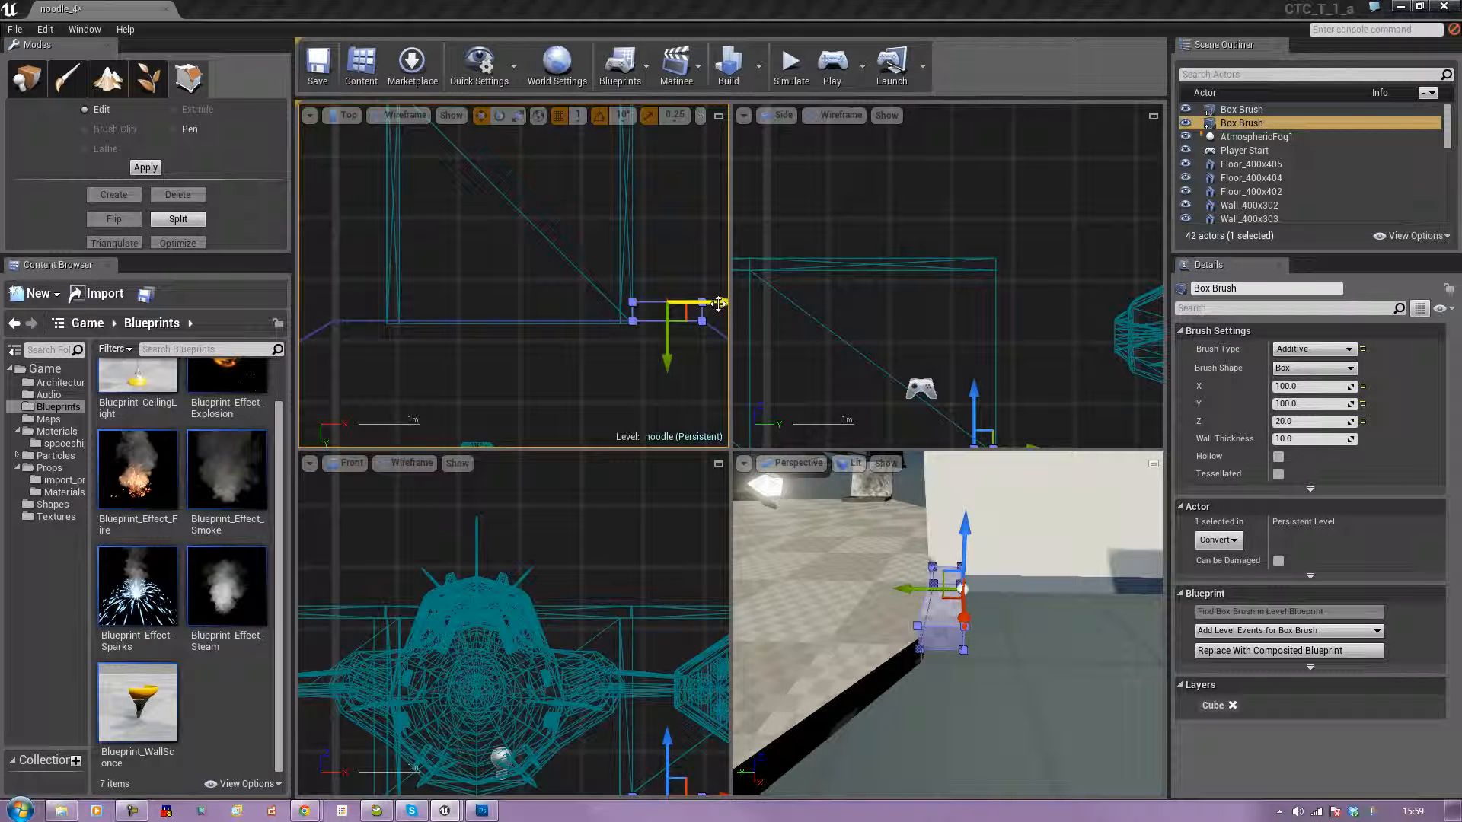
pyautogui.moveTo(719, 303); pyautogui.dragTo(472, 304)
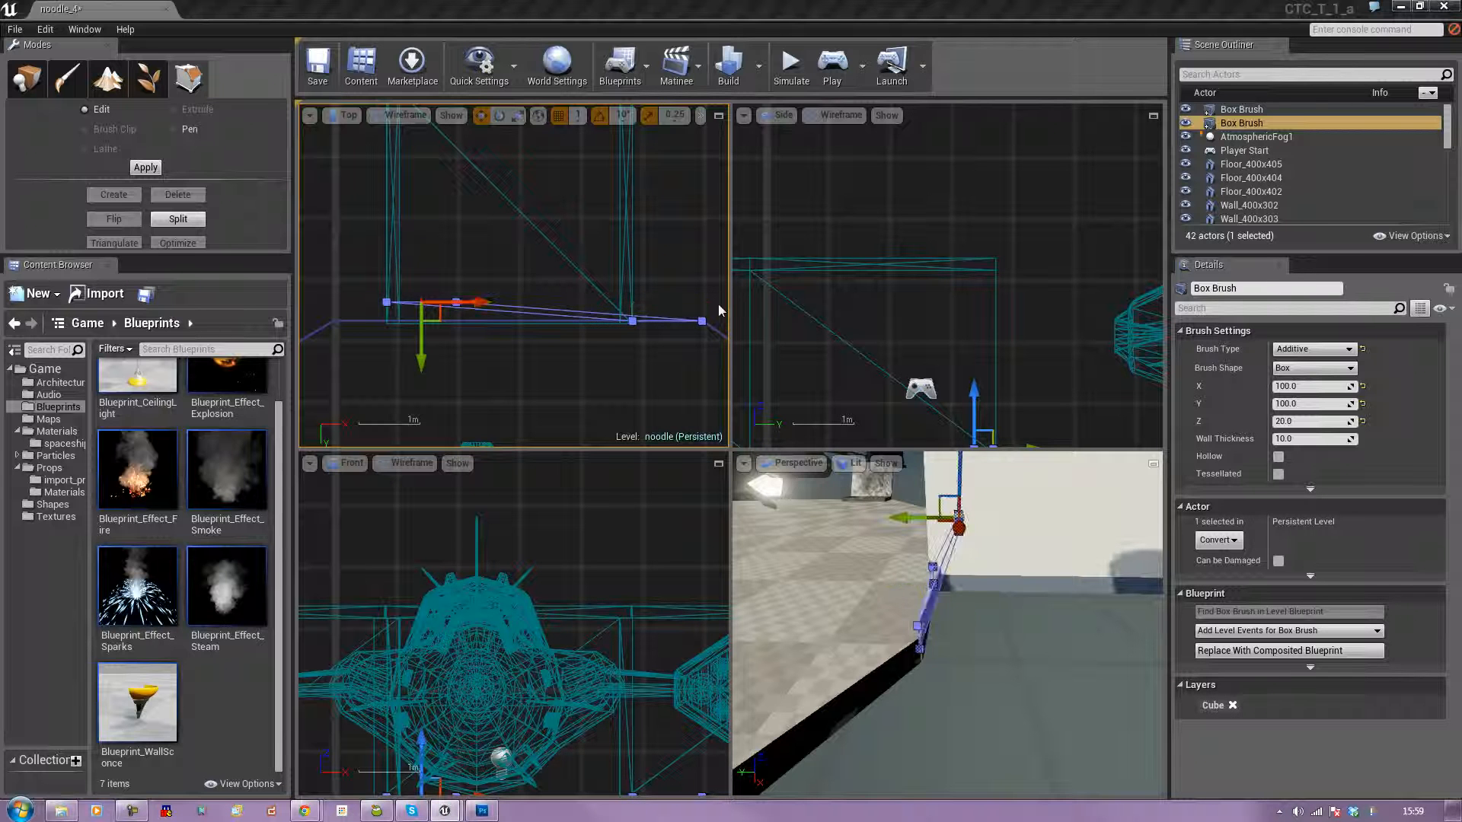
pyautogui.hotkey('ctrl', 'z')
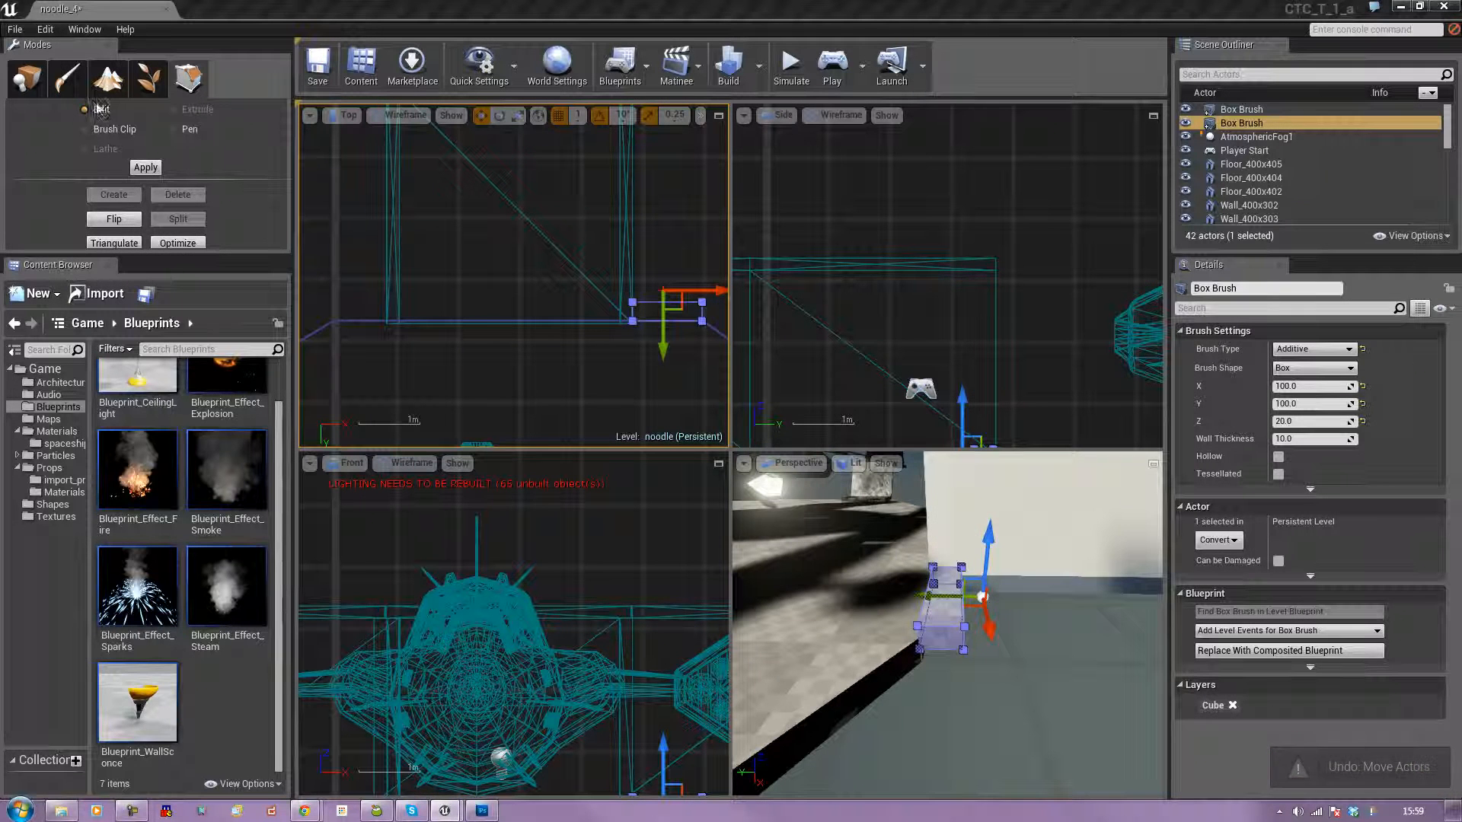
# Return to placement mode and move a copy of the narrow box brush along X to the wall's opposite side.
pyautogui.click(26, 77)
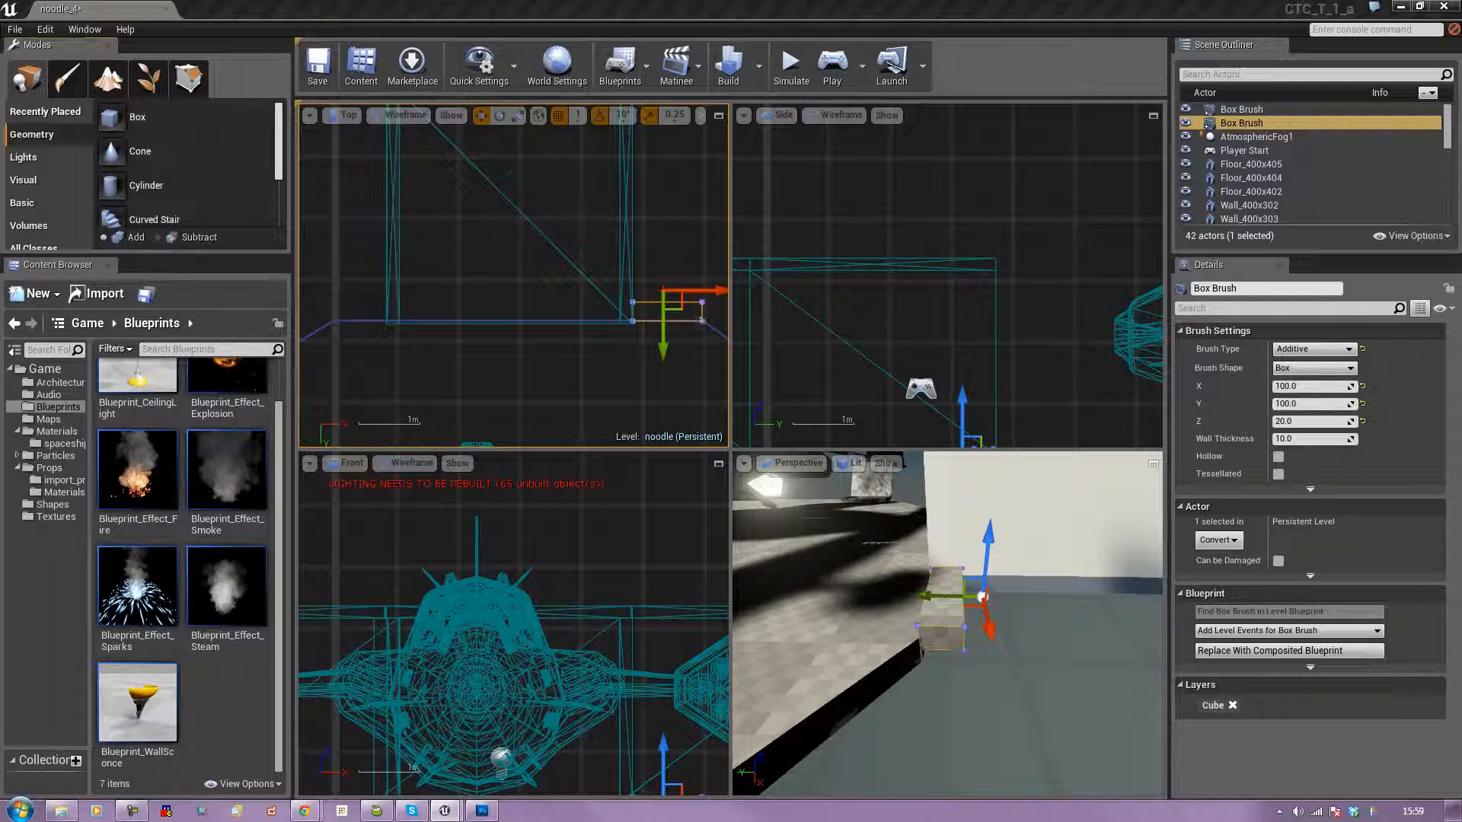
pyautogui.click(656, 321)
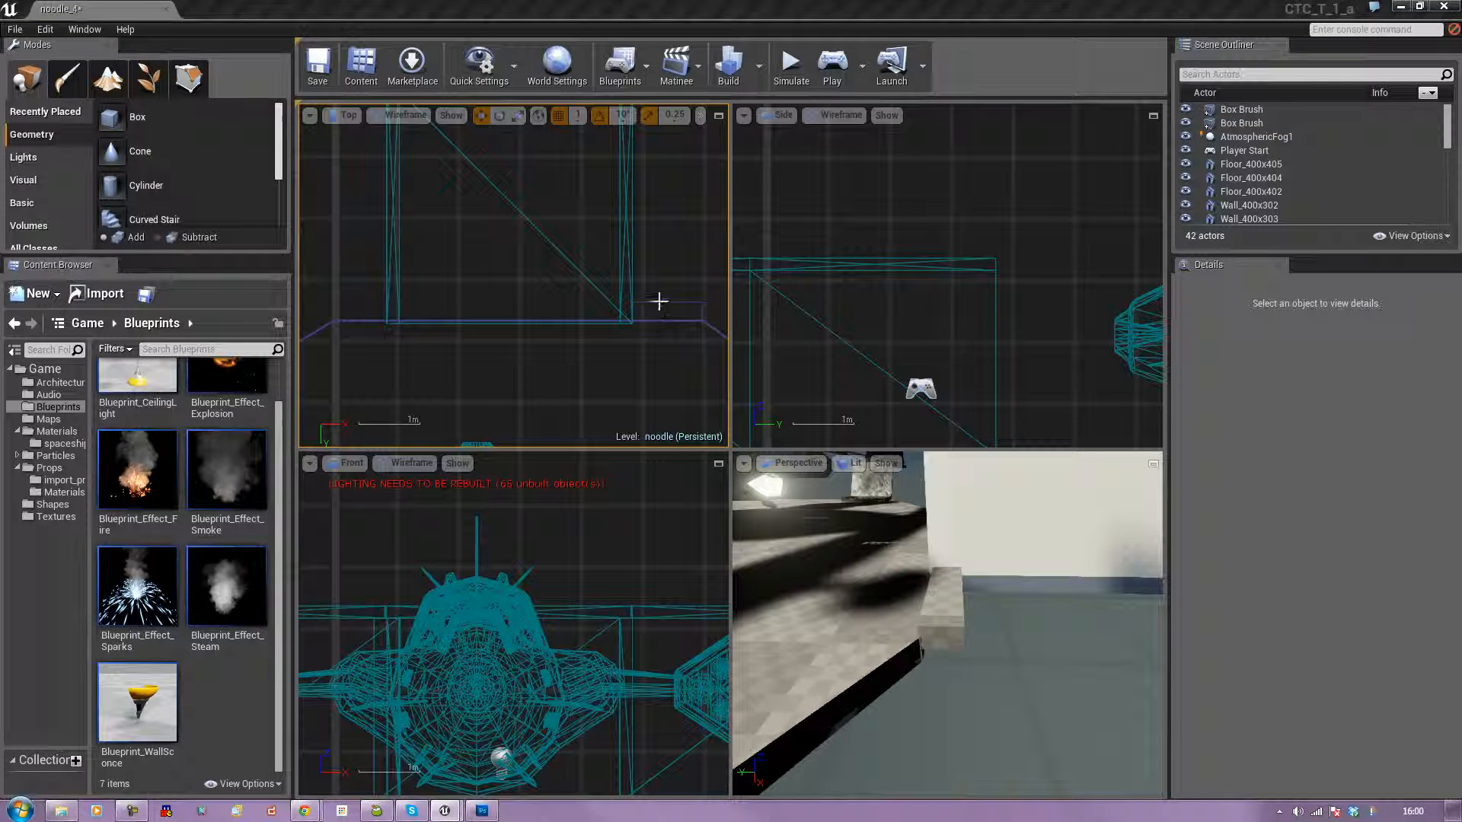
pyautogui.click(659, 304)
pyautogui.keyDown('alt'); pyautogui.moveTo(693, 290); pyautogui.dragTo(379, 290); pyautogui.keyUp('alt')
pyautogui.click(734, 344)
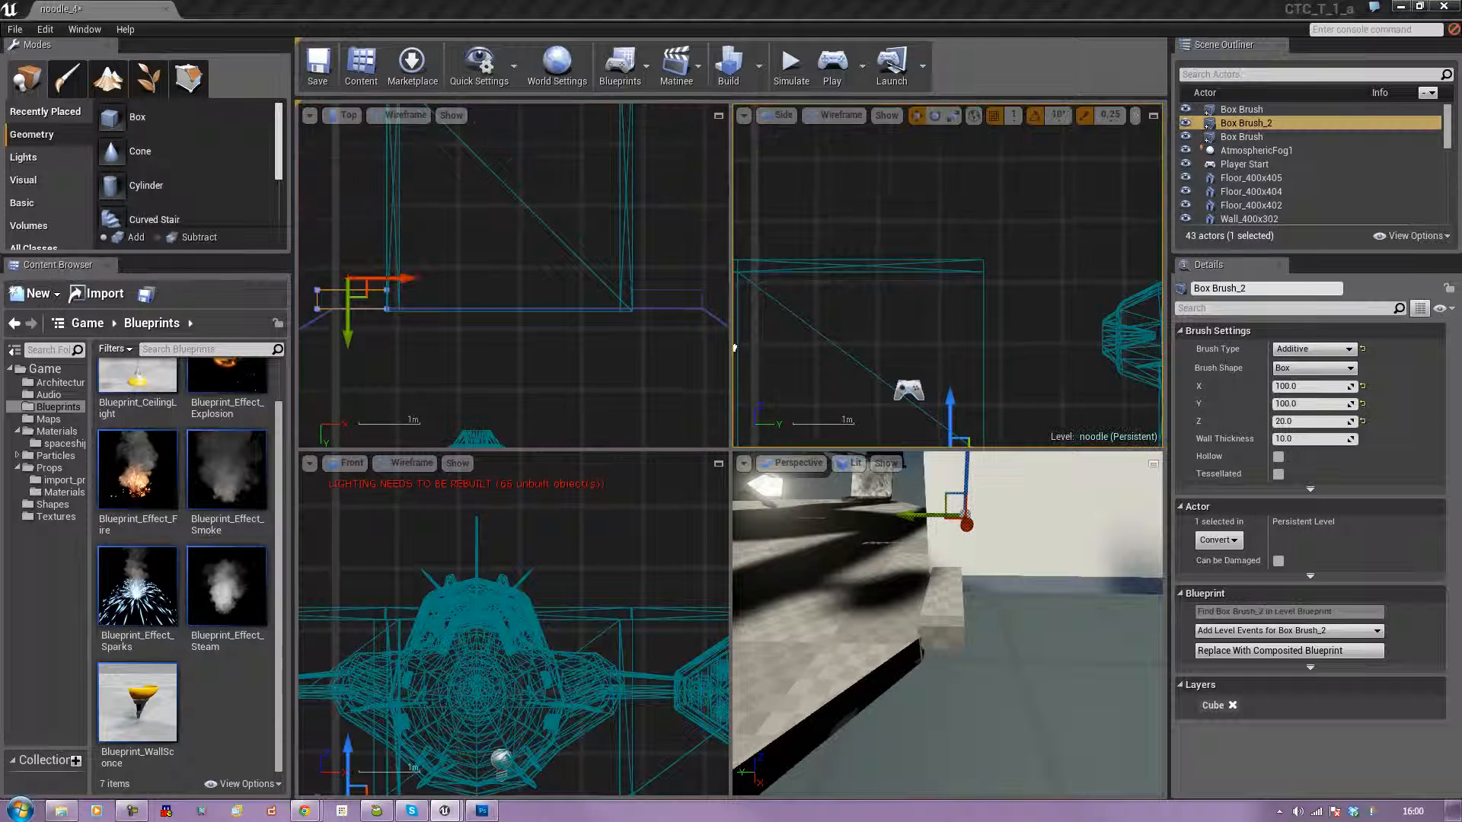
# In geometry editing mode, move the copied strip's outer end vertices inward along X to the corner of the diagonal floor edge.
pyautogui.press('f')
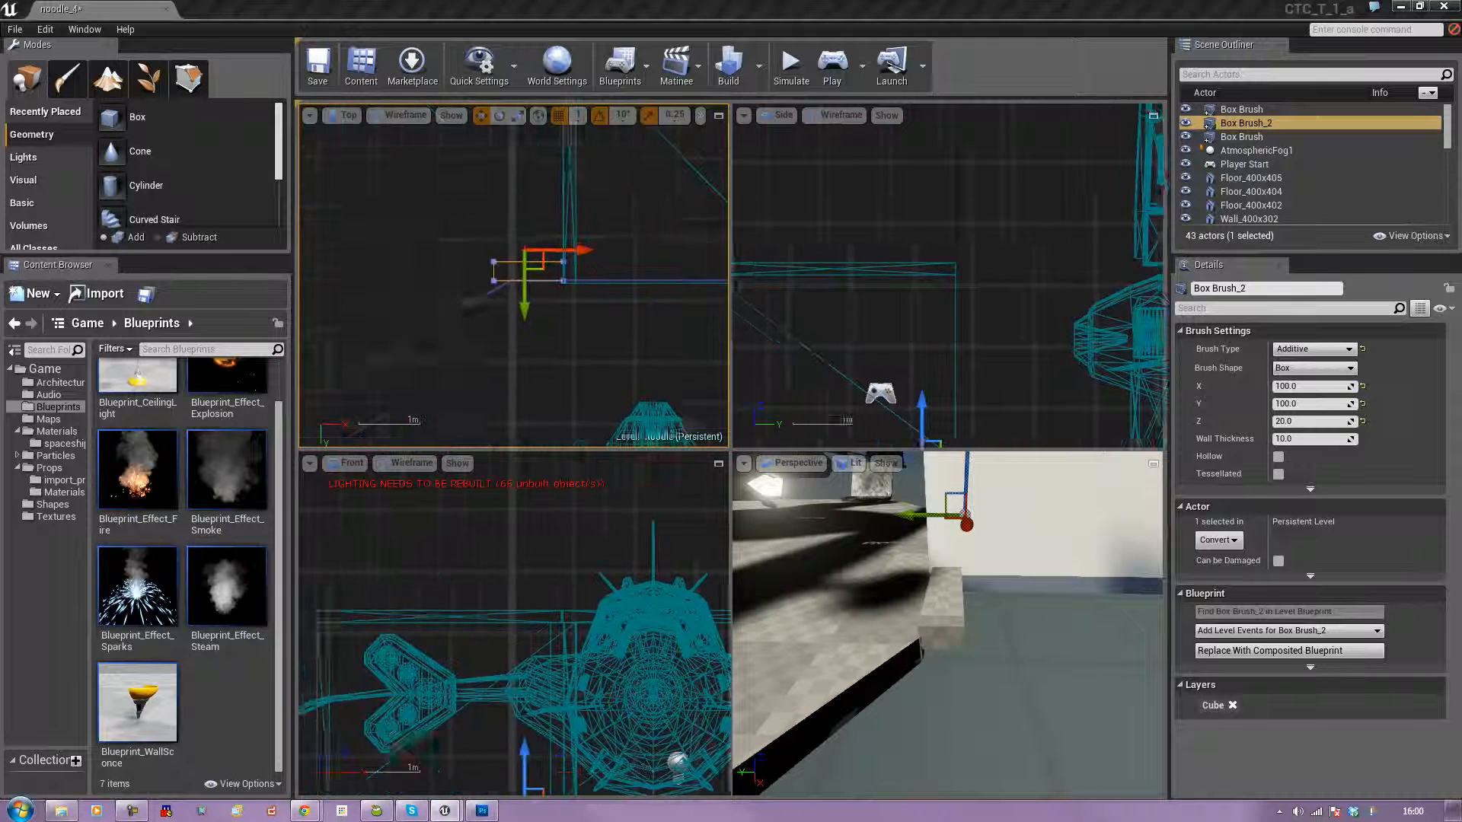
pyautogui.click(188, 78)
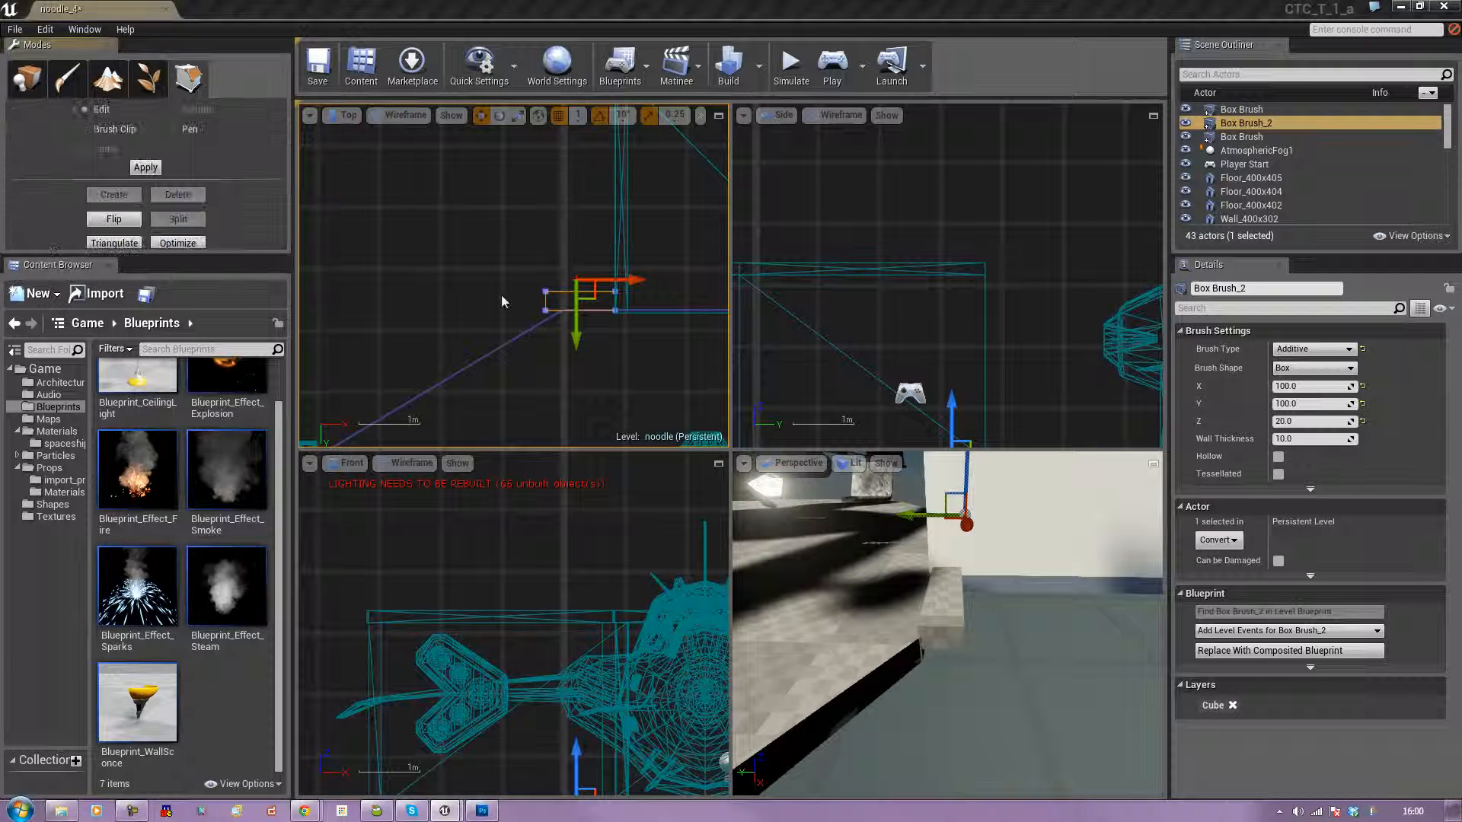
pyautogui.click(545, 309)
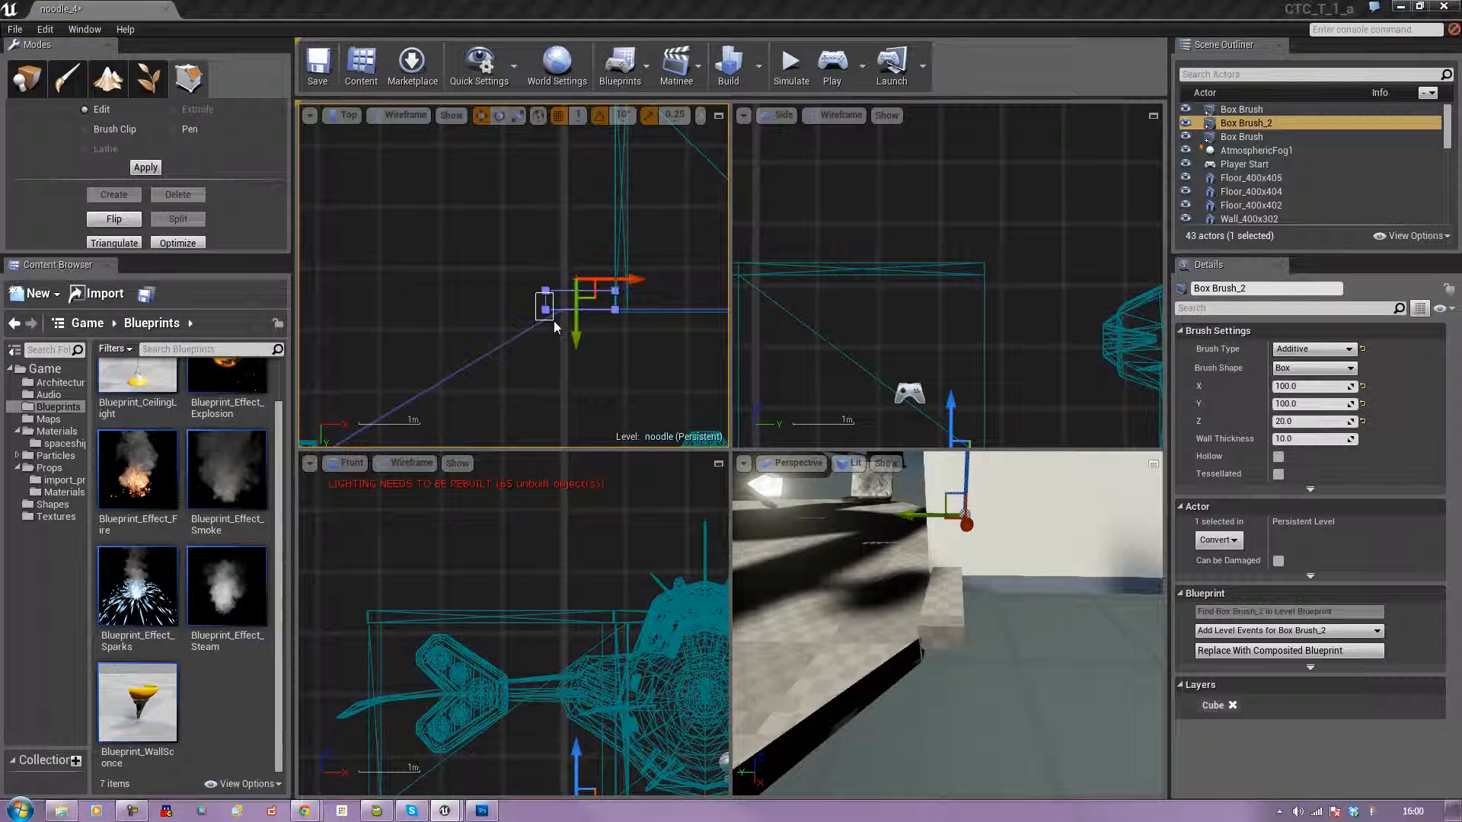
pyautogui.click(545, 308)
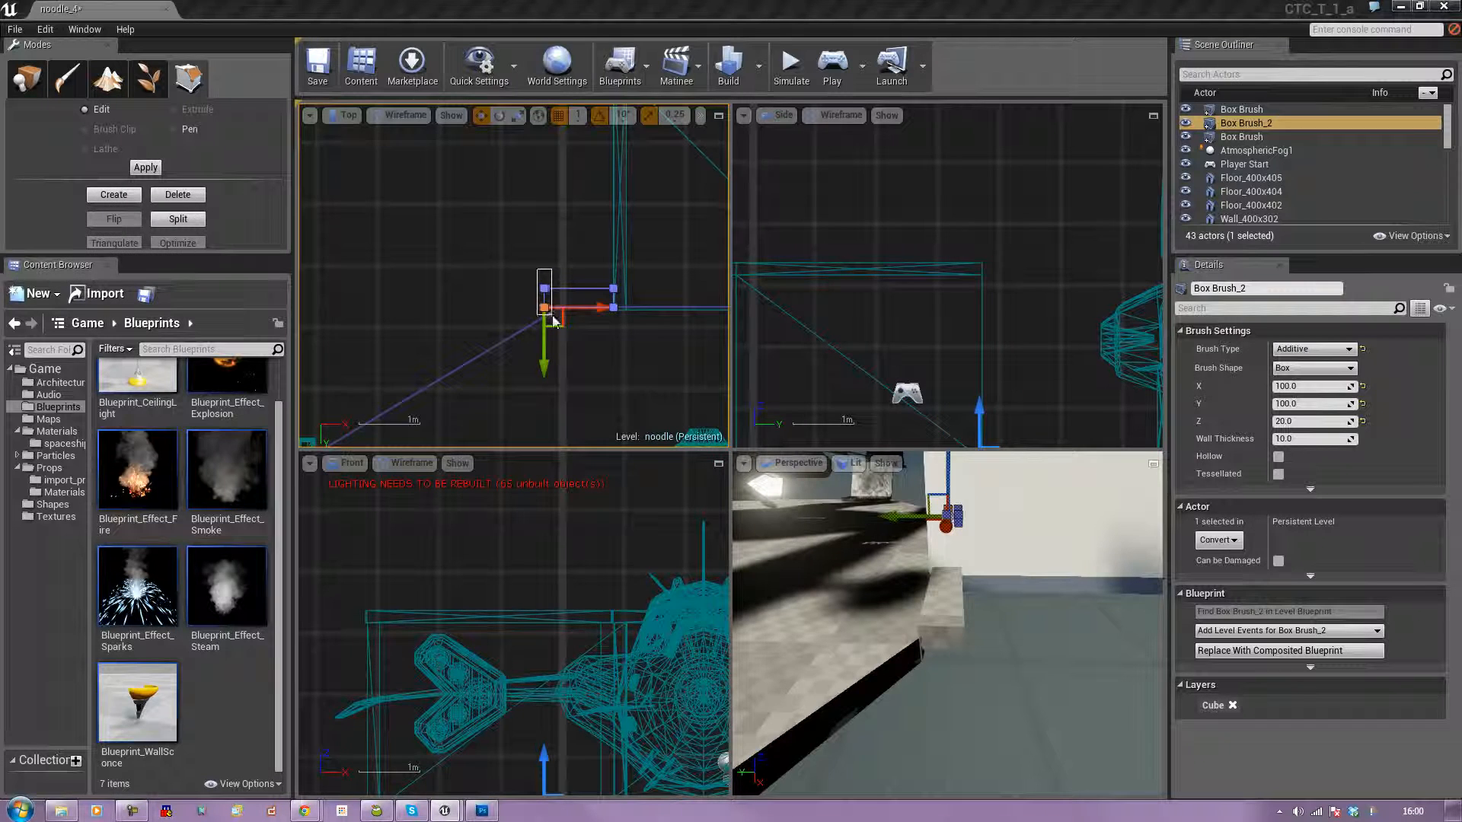
pyautogui.scroll(4, 555, 319)
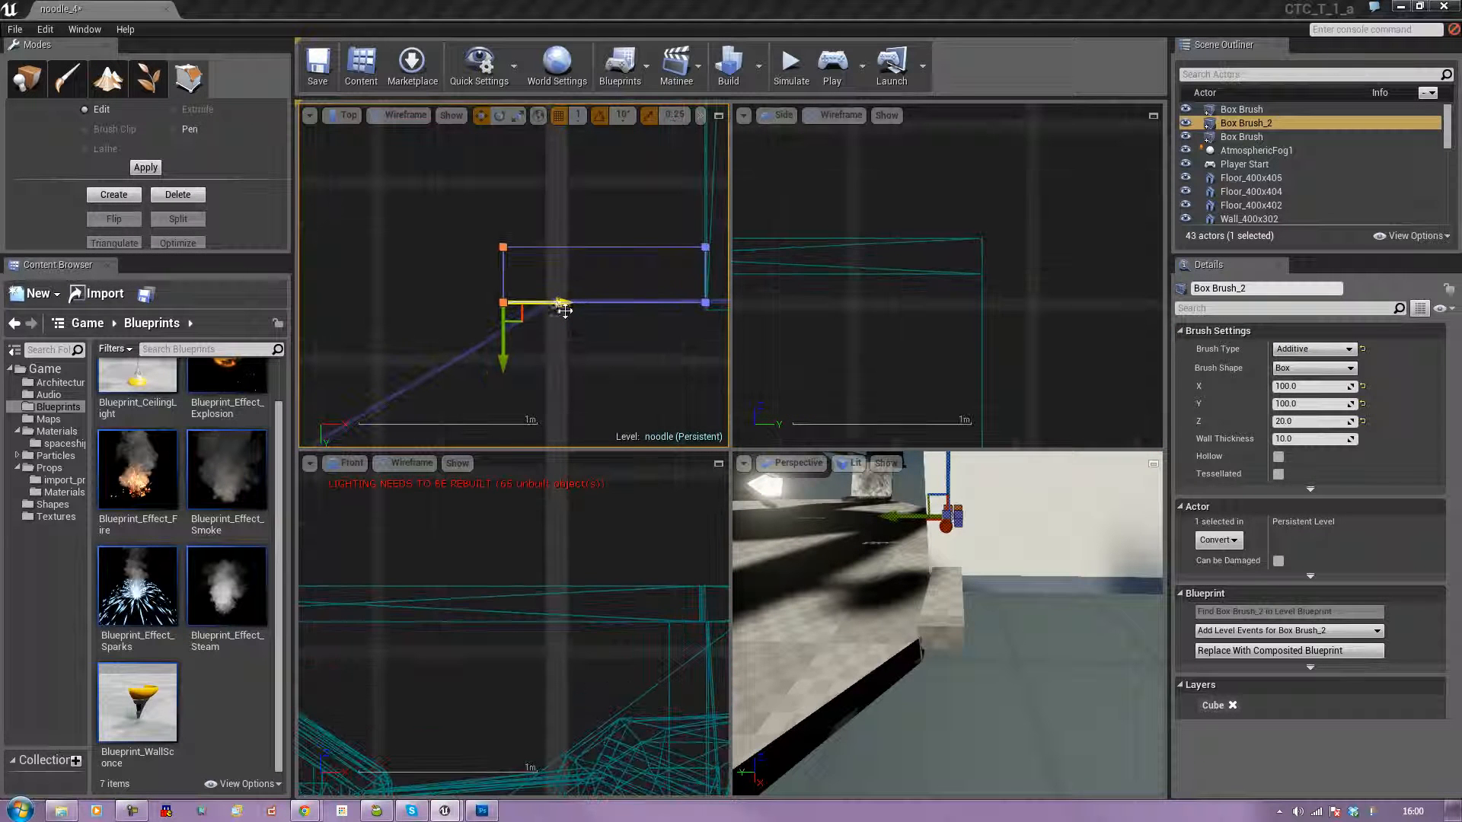
pyautogui.moveTo(561, 302); pyautogui.dragTo(613, 312)
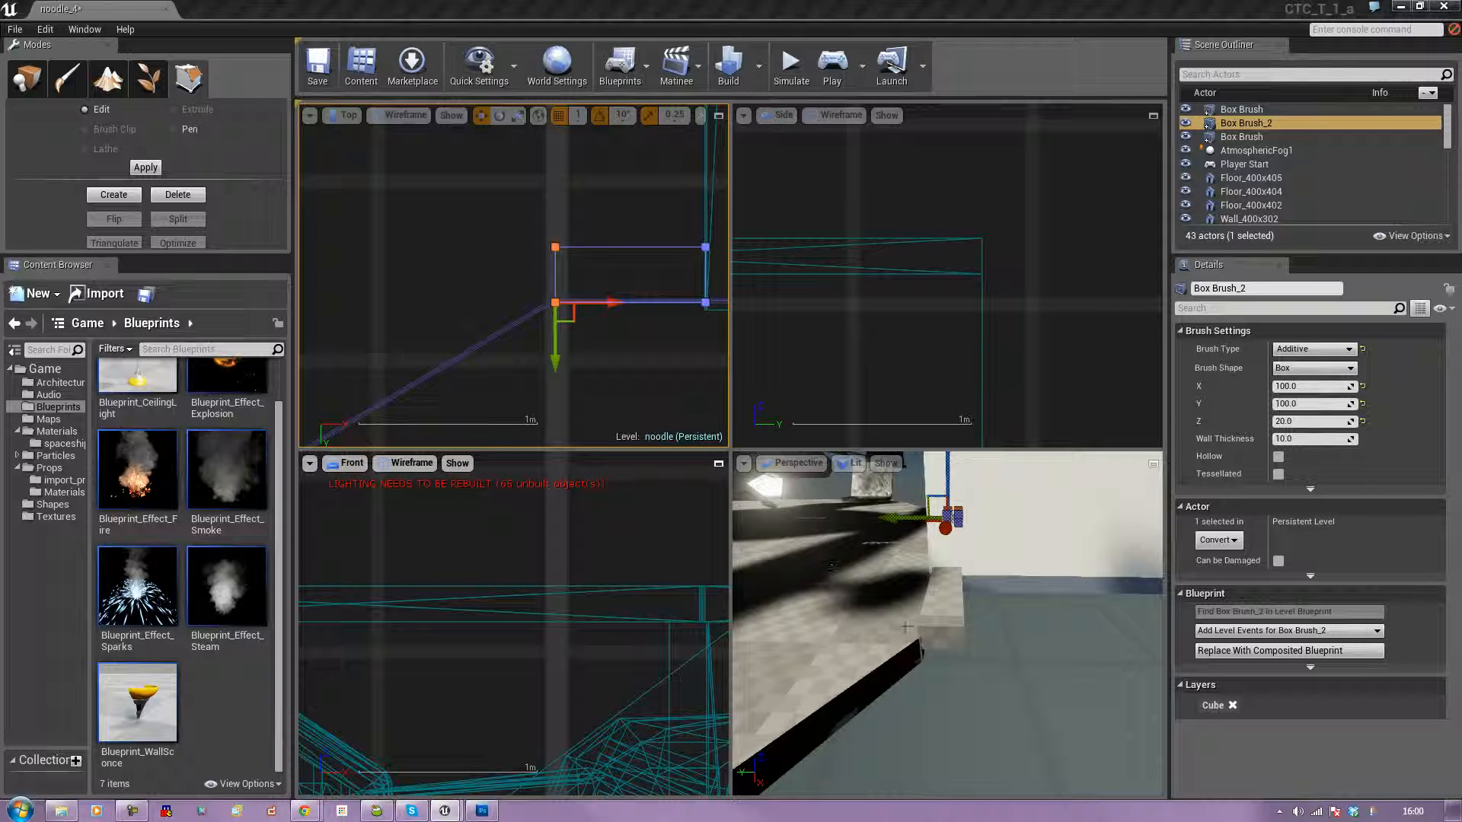
pyautogui.click(468, 231)
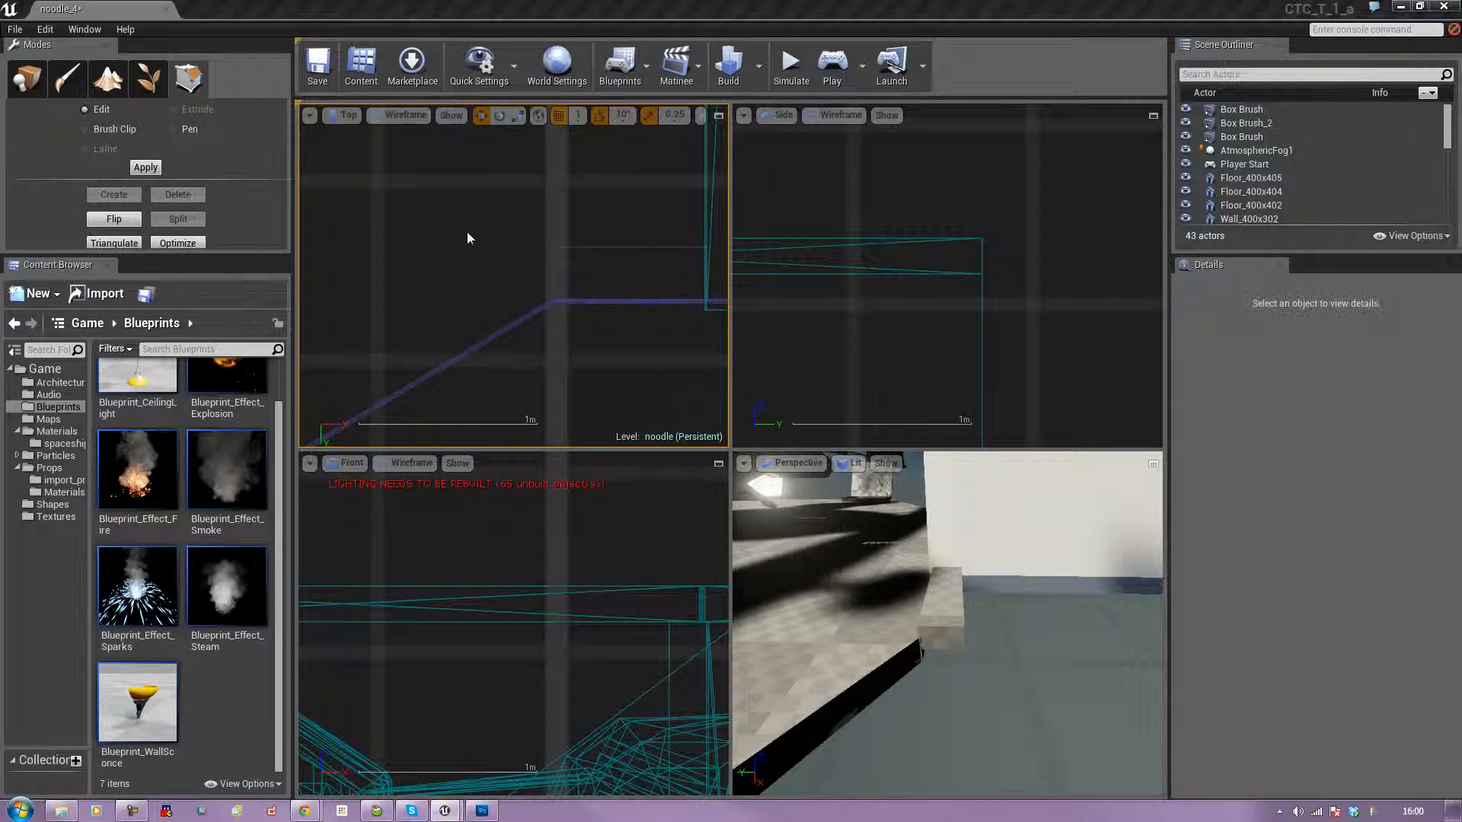
# Select both narrow box brushes and lower them slightly in the Side view to line up with the floor's height.
pyautogui.scroll(-2, 472, 238)
pyautogui.scroll(-4, 473, 239)
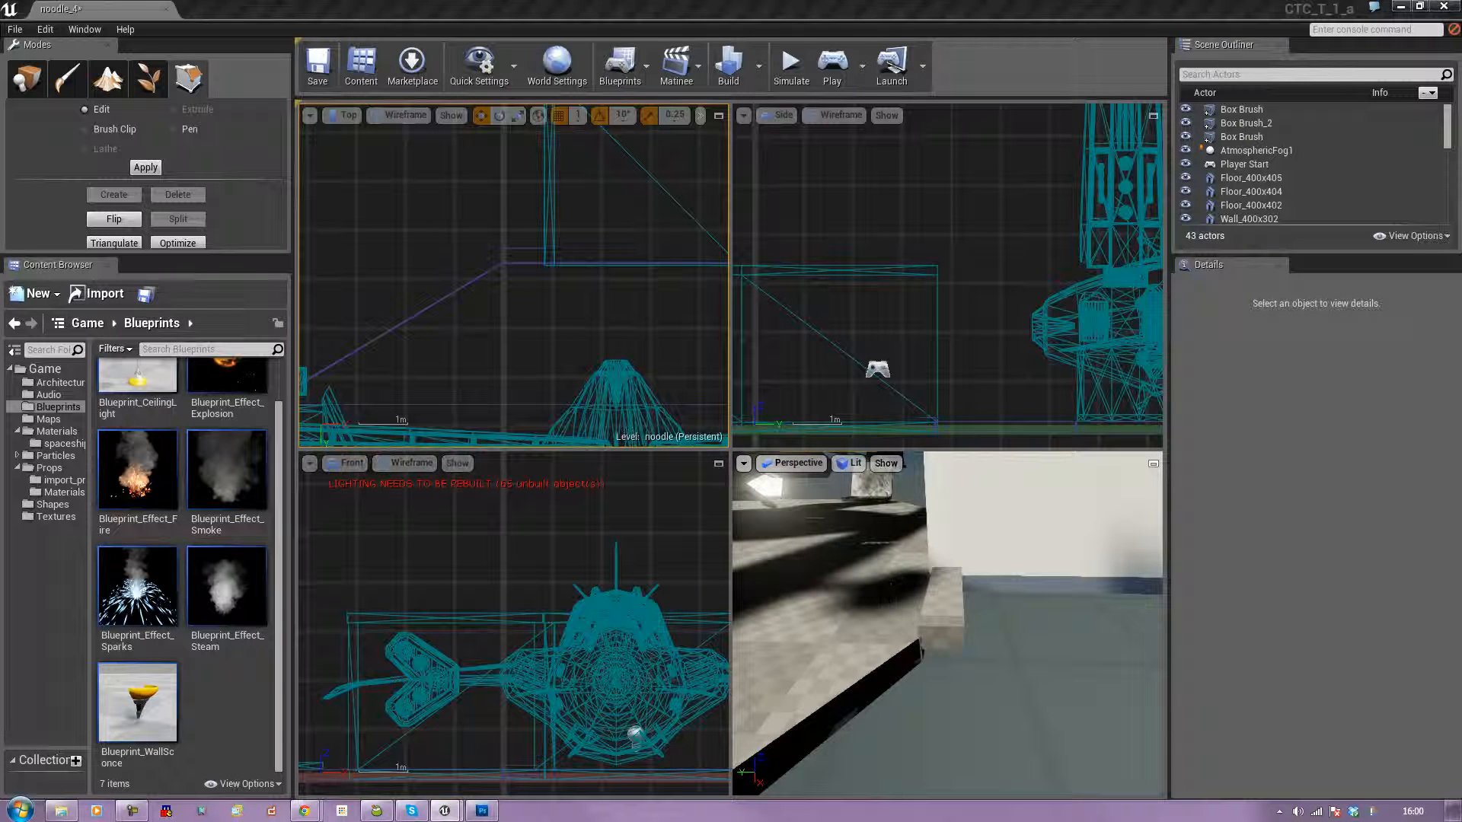
pyautogui.click(942, 605)
pyautogui.keyDown('ctrl'); pyautogui.click(531, 250); pyautogui.keyUp('ctrl')
pyautogui.moveTo(914, 379)
pyautogui.mouseDown(button='right')
pyautogui.moveTo(927, 337)
pyautogui.moveTo(902, 306)
pyautogui.mouseUp(button='right')
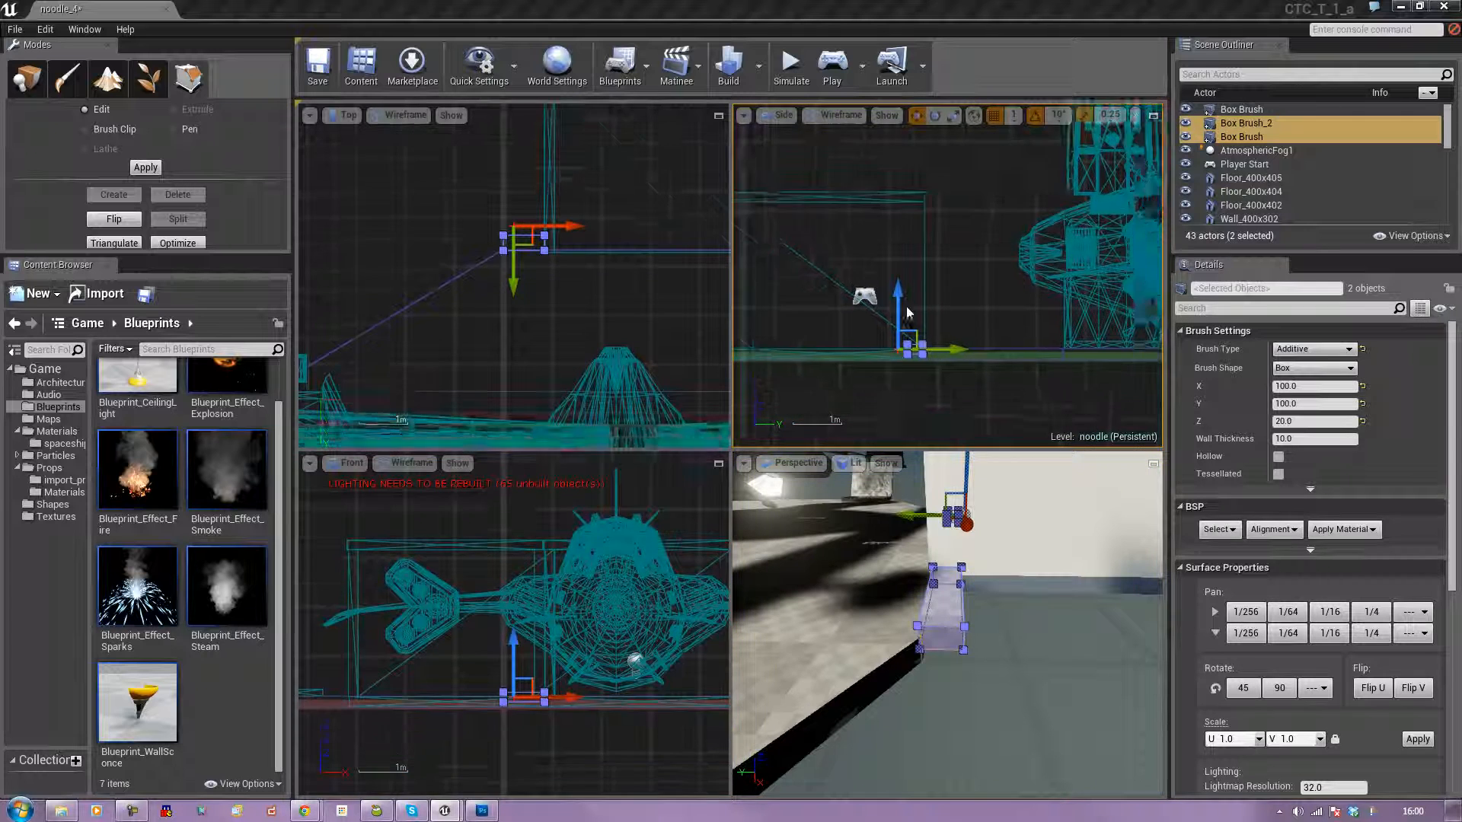
pyautogui.scroll(5, 906, 306)
pyautogui.moveTo(965, 342)
pyautogui.mouseDown(button='right')
pyautogui.moveTo(984, 207)
pyautogui.moveTo(868, 221)
pyautogui.moveTo(836, 250)
pyautogui.mouseUp(button='right')
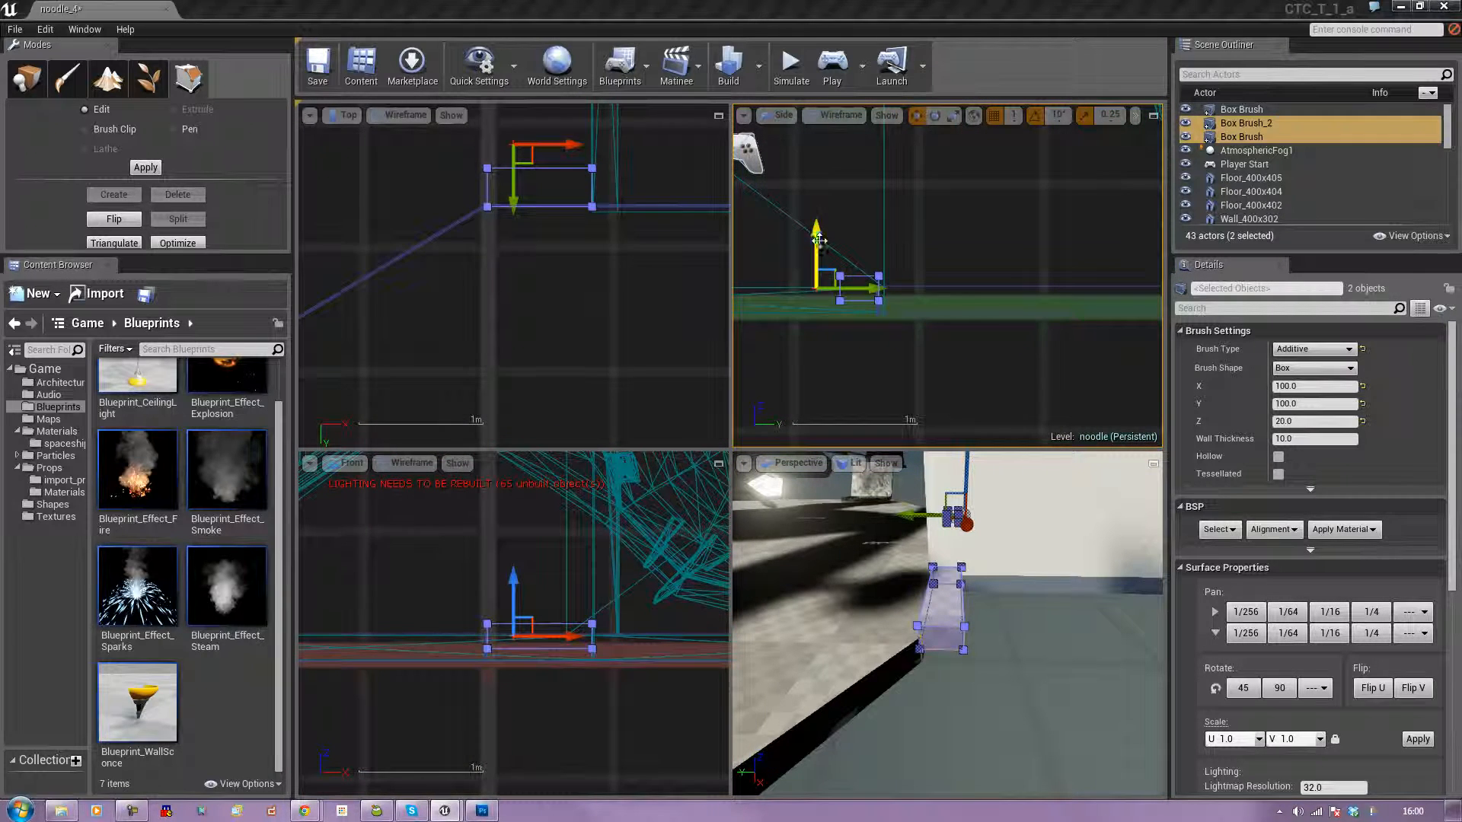
pyautogui.moveTo(817, 238); pyautogui.dragTo(819, 249)
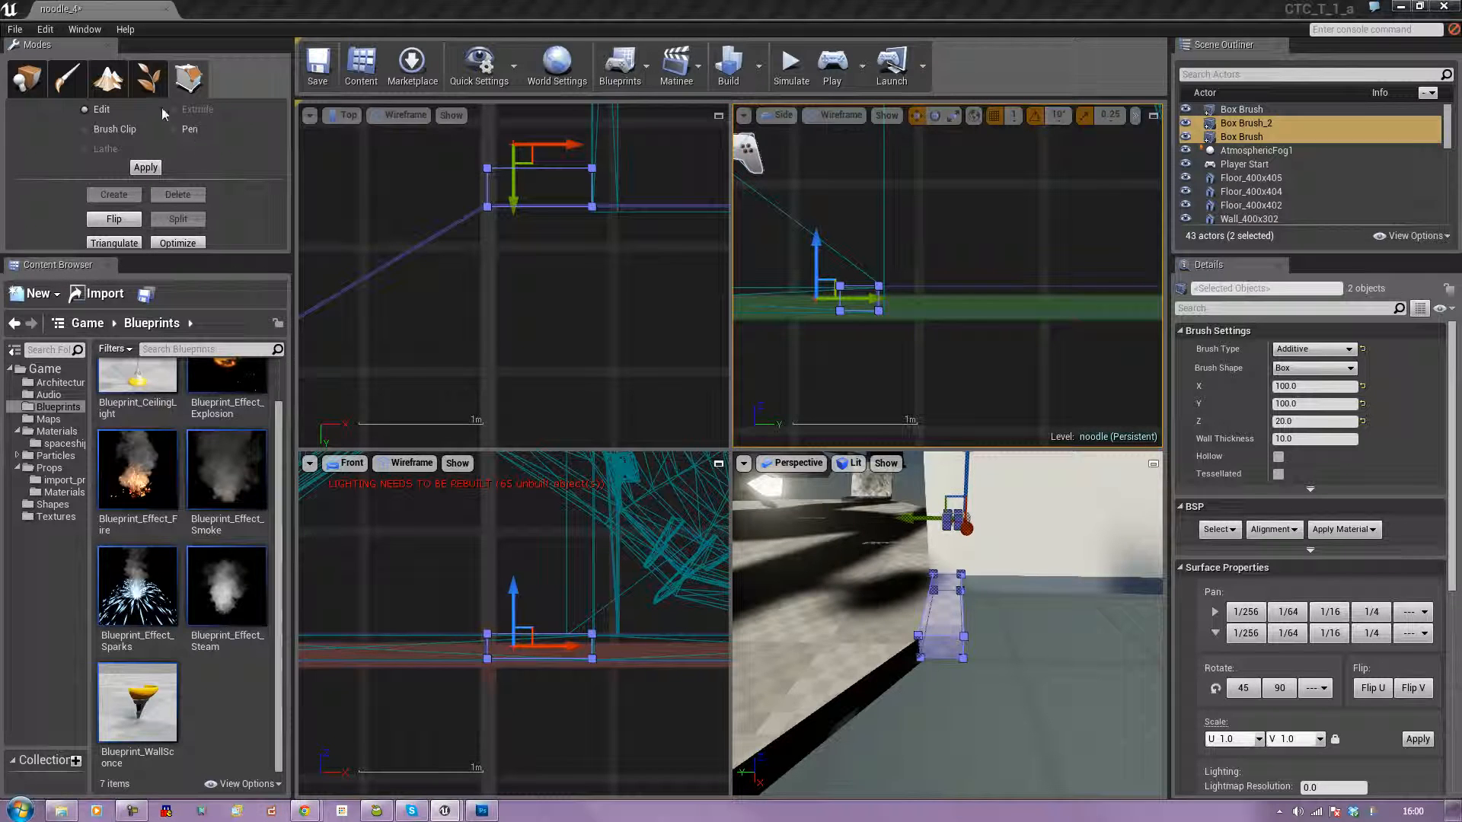
# Select the top face of the narrow strip beside the wall and raise it along Z to the wall's top edge in the Front view.
pyautogui.click(944, 607)
pyautogui.moveTo(948, 611); pyautogui.dragTo(1089, 586, button='right')
pyautogui.moveTo(1075, 459)
pyautogui.mouseDown(button='right')
pyautogui.moveTo(1077, 600)
pyautogui.moveTo(1088, 526)
pyautogui.mouseUp(button='right')
pyautogui.moveTo(932, 609)
pyautogui.mouseDown()
pyautogui.moveTo(918, 495)
pyautogui.moveTo(868, 468)
pyautogui.mouseUp()
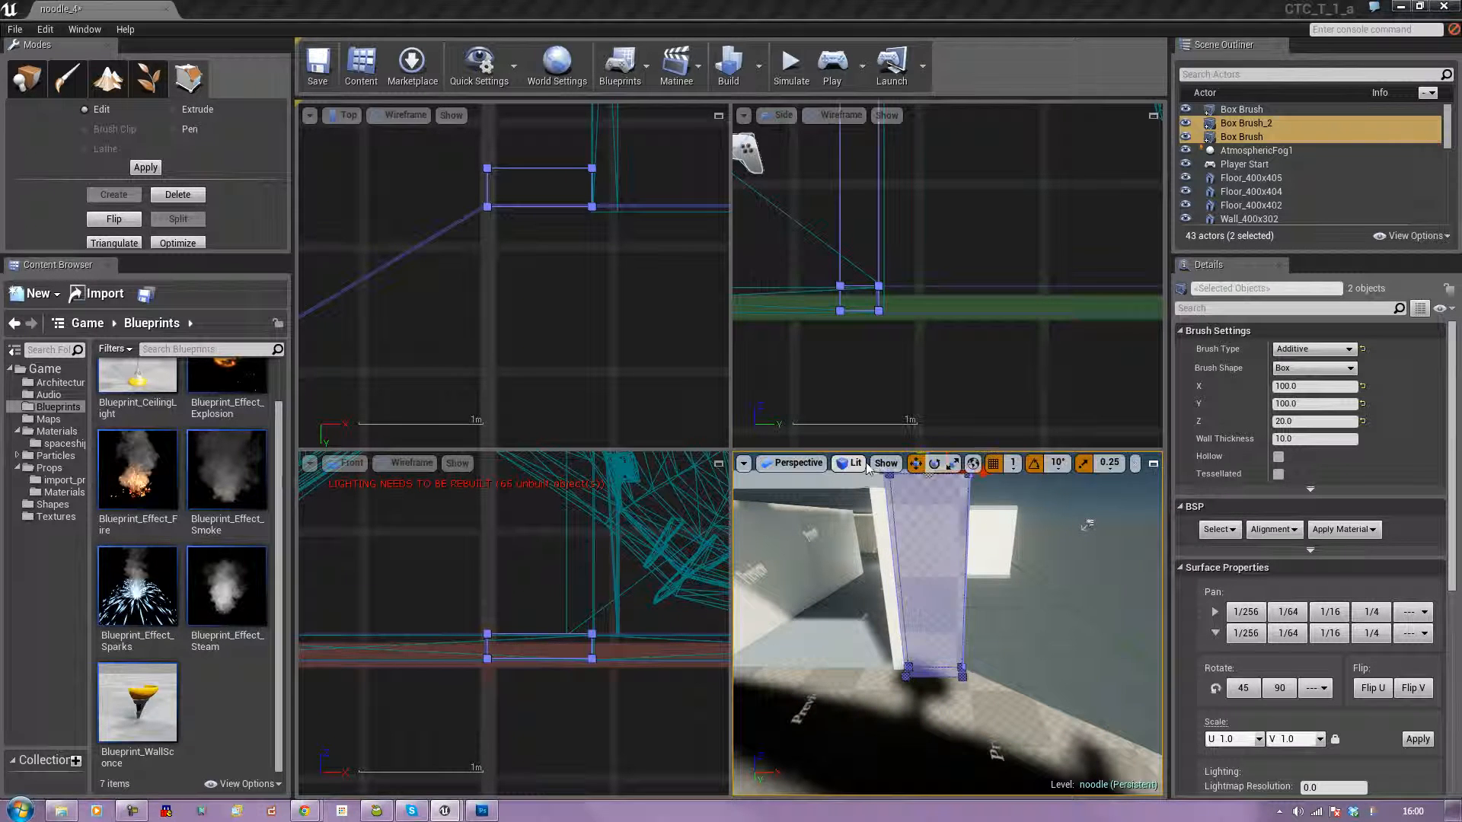
pyautogui.moveTo(598, 301); pyautogui.dragTo(528, 412, button='right')
pyautogui.scroll(-3, 528, 410)
pyautogui.scroll(-5, 529, 410)
pyautogui.moveTo(594, 326); pyautogui.dragTo(525, 325, button='right')
pyautogui.moveTo(627, 581)
pyautogui.mouseDown(button='right')
pyautogui.moveTo(561, 647)
pyautogui.moveTo(587, 637)
pyautogui.mouseUp(button='right')
pyautogui.scroll(3, 587, 636)
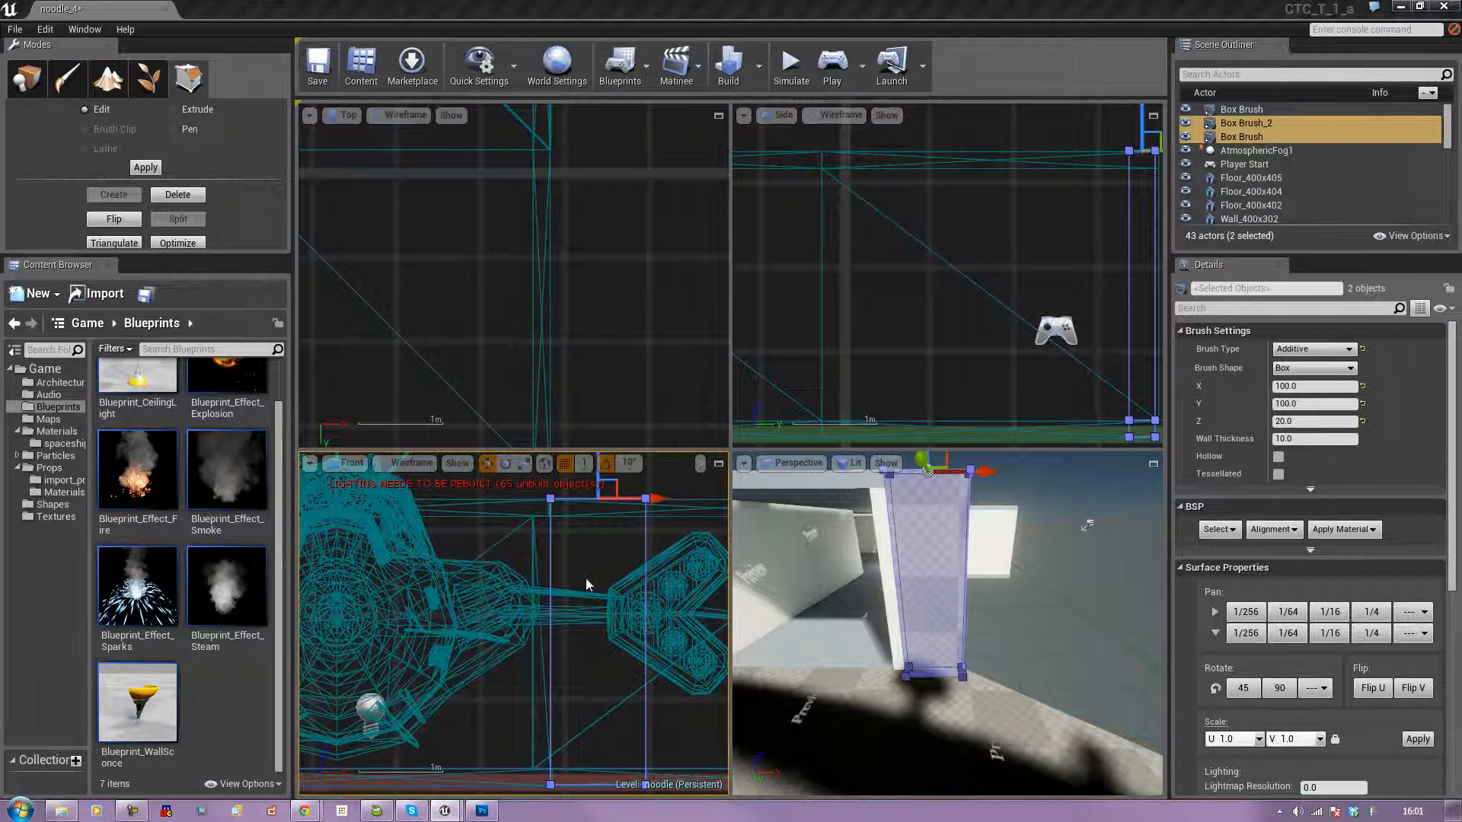
pyautogui.scroll(3, 612, 493)
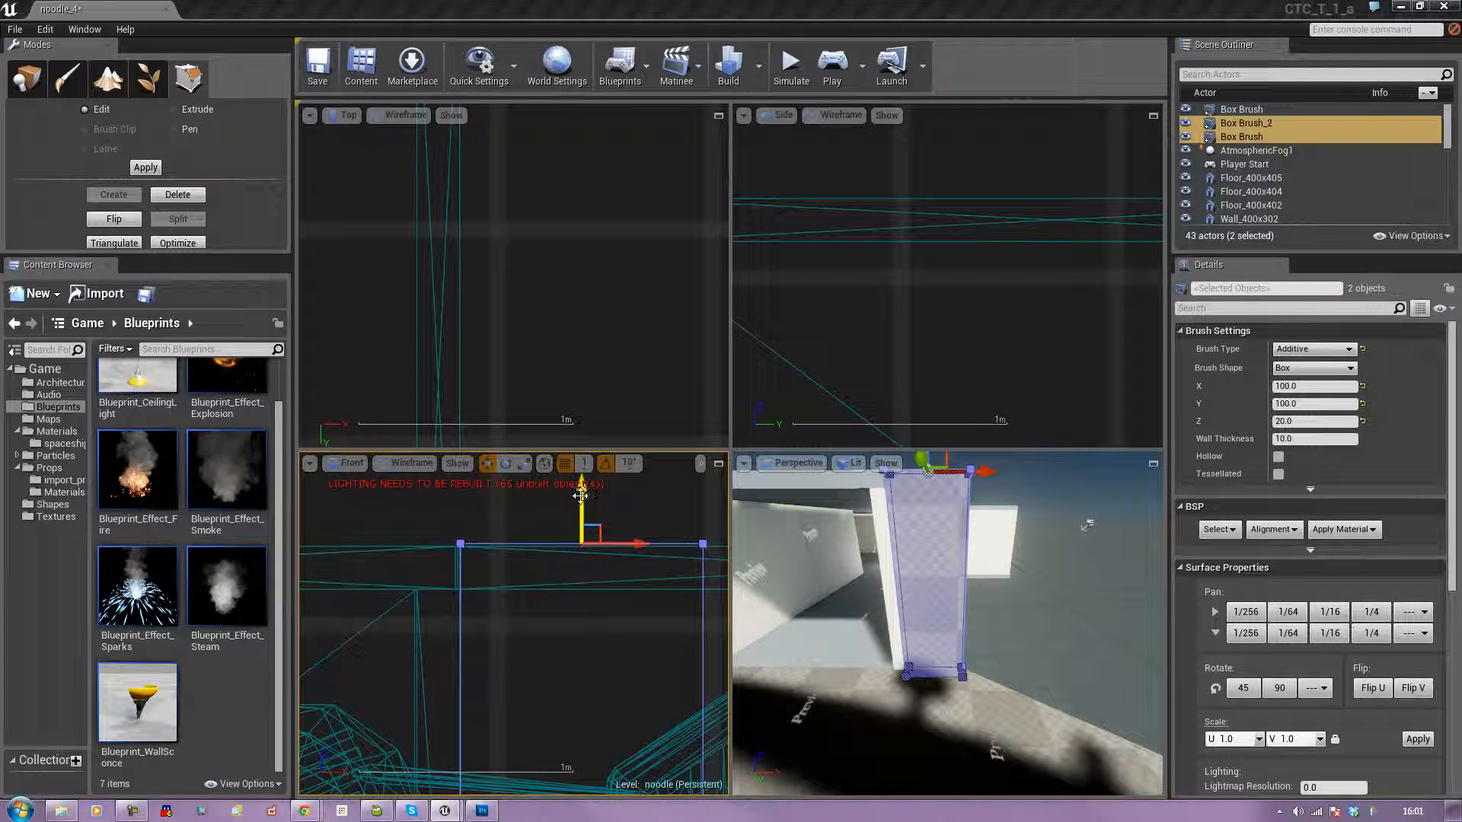
# Select the opposite strip's top face, raise it along Z level with the wall's top edge, and clear the selection.
pyautogui.moveTo(479, 650); pyautogui.dragTo(709, 614, button='right')
pyautogui.moveTo(836, 673)
pyautogui.mouseDown(button='right')
pyautogui.moveTo(860, 670)
pyautogui.moveTo(784, 670)
pyautogui.moveTo(821, 629)
pyautogui.mouseUp(button='right')
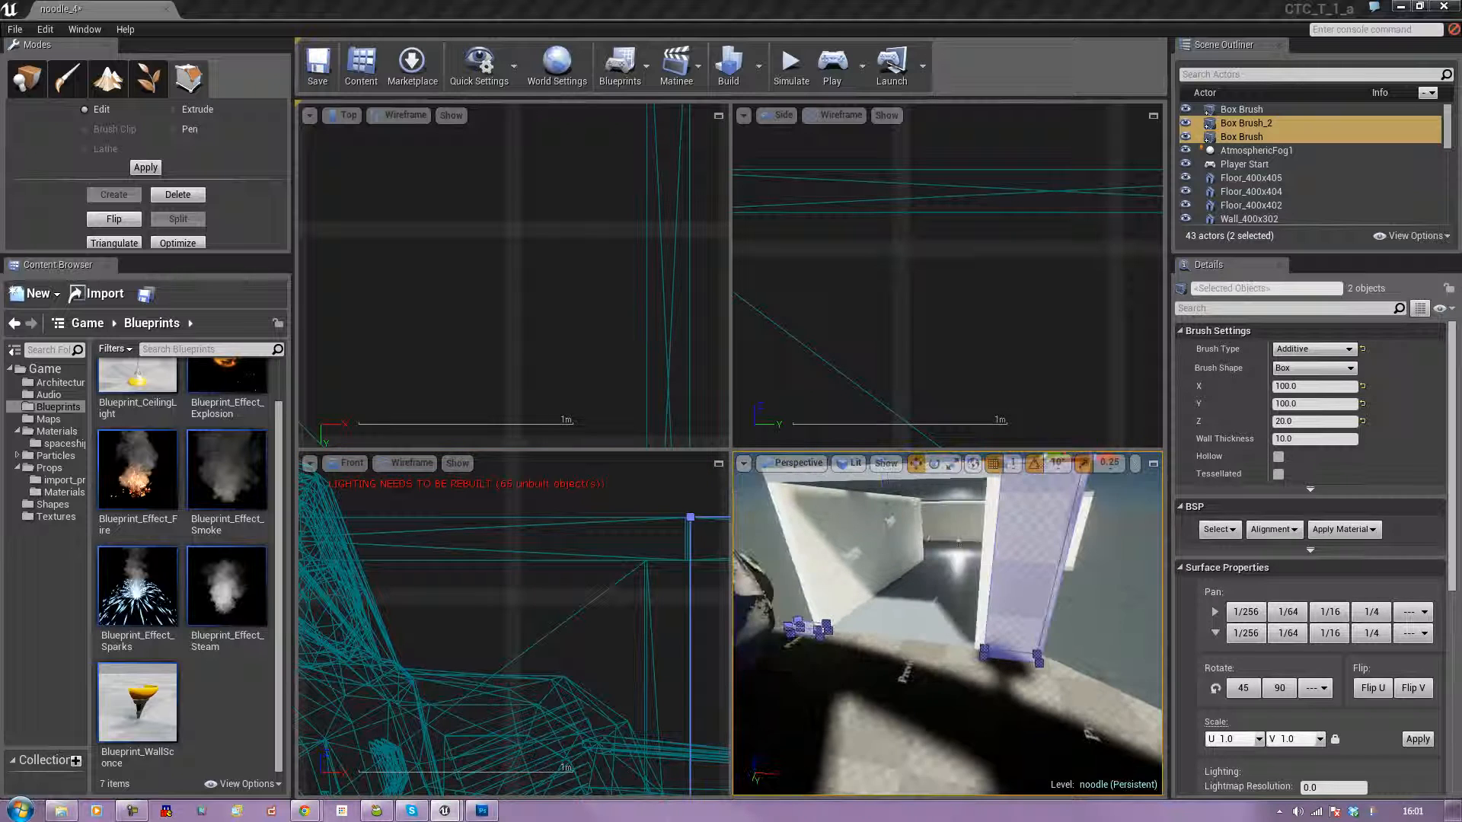
pyautogui.click(818, 629)
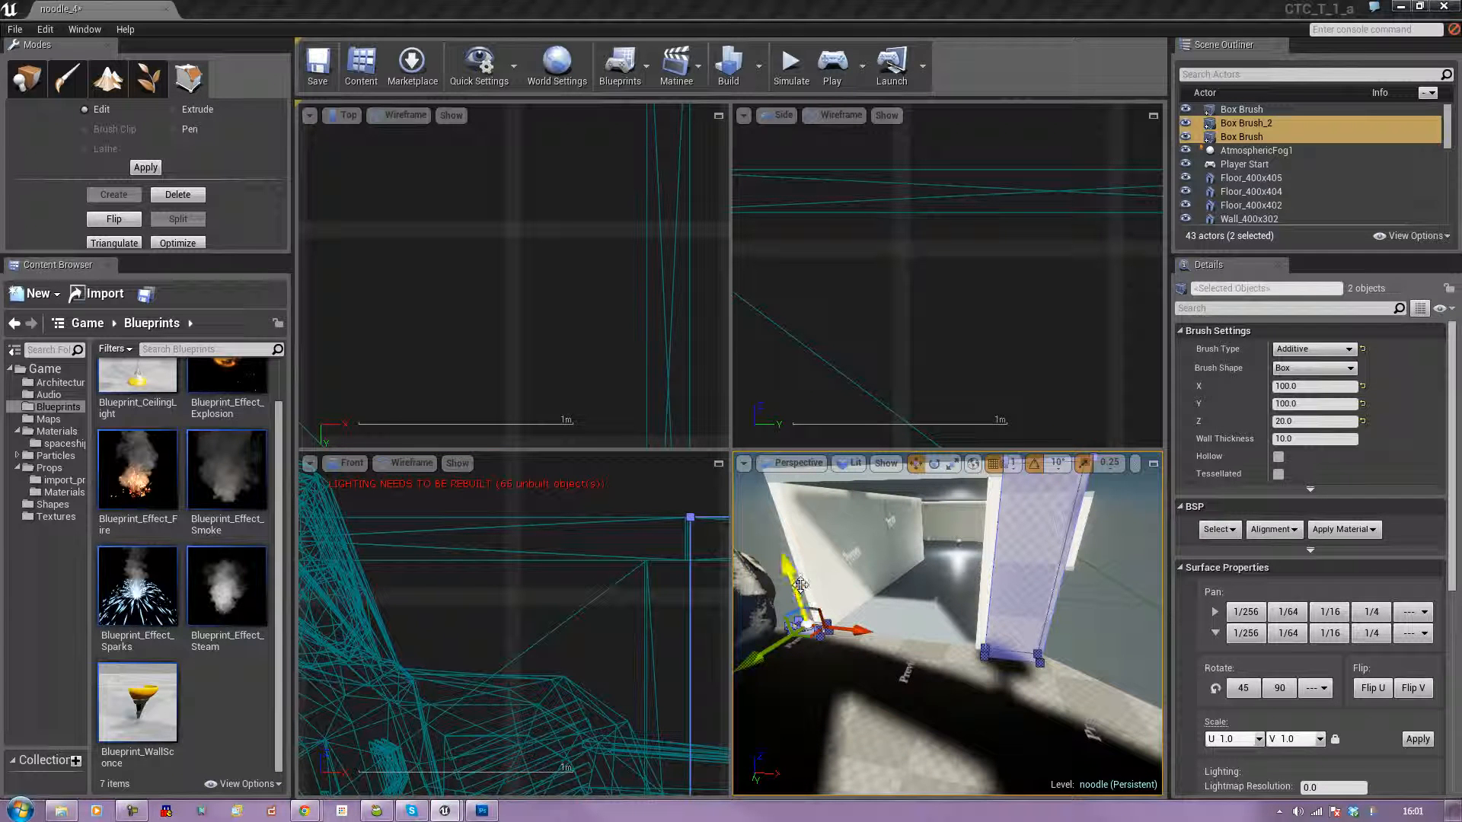
pyautogui.moveTo(799, 584); pyautogui.dragTo(750, 466)
pyautogui.moveTo(532, 611)
pyautogui.mouseDown(button='right')
pyautogui.moveTo(493, 601)
pyautogui.moveTo(723, 631)
pyautogui.mouseUp(button='right')
pyautogui.moveTo(304, 636)
pyautogui.mouseDown(button='right')
pyautogui.moveTo(418, 650)
pyautogui.moveTo(546, 612)
pyautogui.mouseUp(button='right')
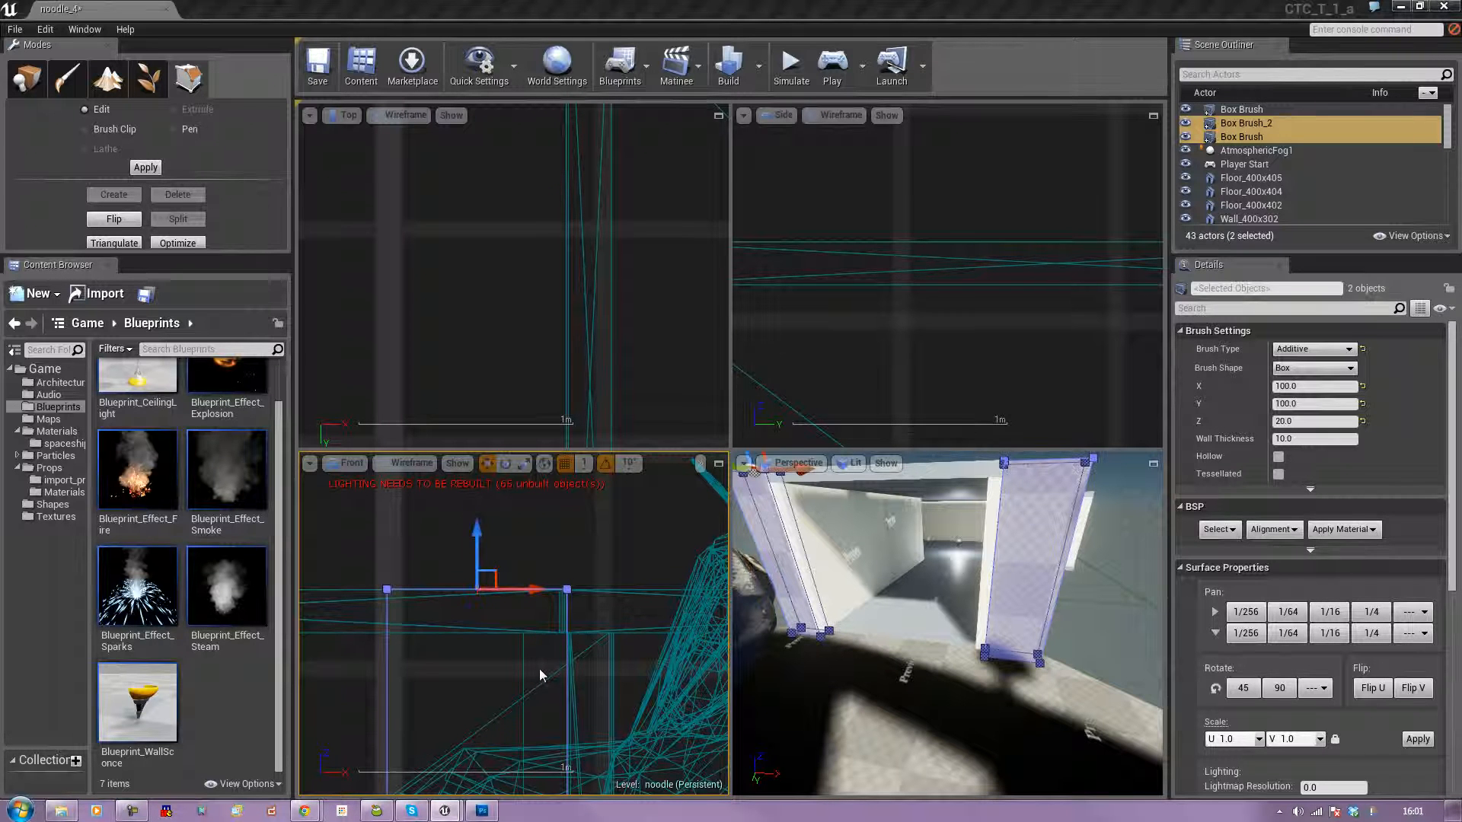
pyautogui.scroll(2, 546, 676)
pyautogui.scroll(2, 496, 582)
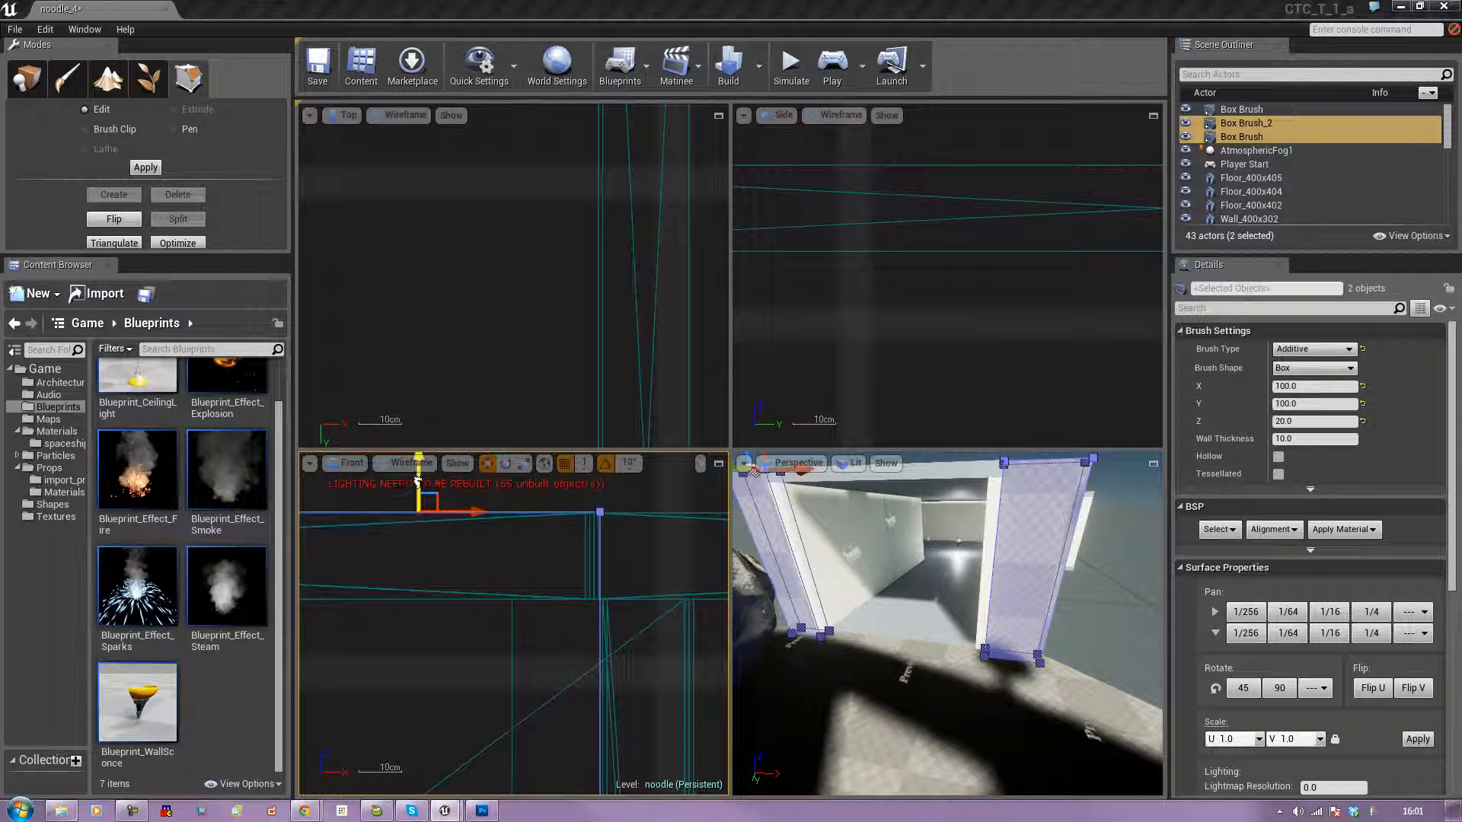
pyautogui.moveTo(416, 481); pyautogui.dragTo(418, 481)
pyautogui.click(661, 493)
# Select the outer side face of the first raised pillar and extrude it outward along X as a new wall section.
pyautogui.moveTo(847, 626)
pyautogui.mouseDown(button='right')
pyautogui.moveTo(884, 594)
pyautogui.moveTo(788, 653)
pyautogui.mouseUp(button='right')
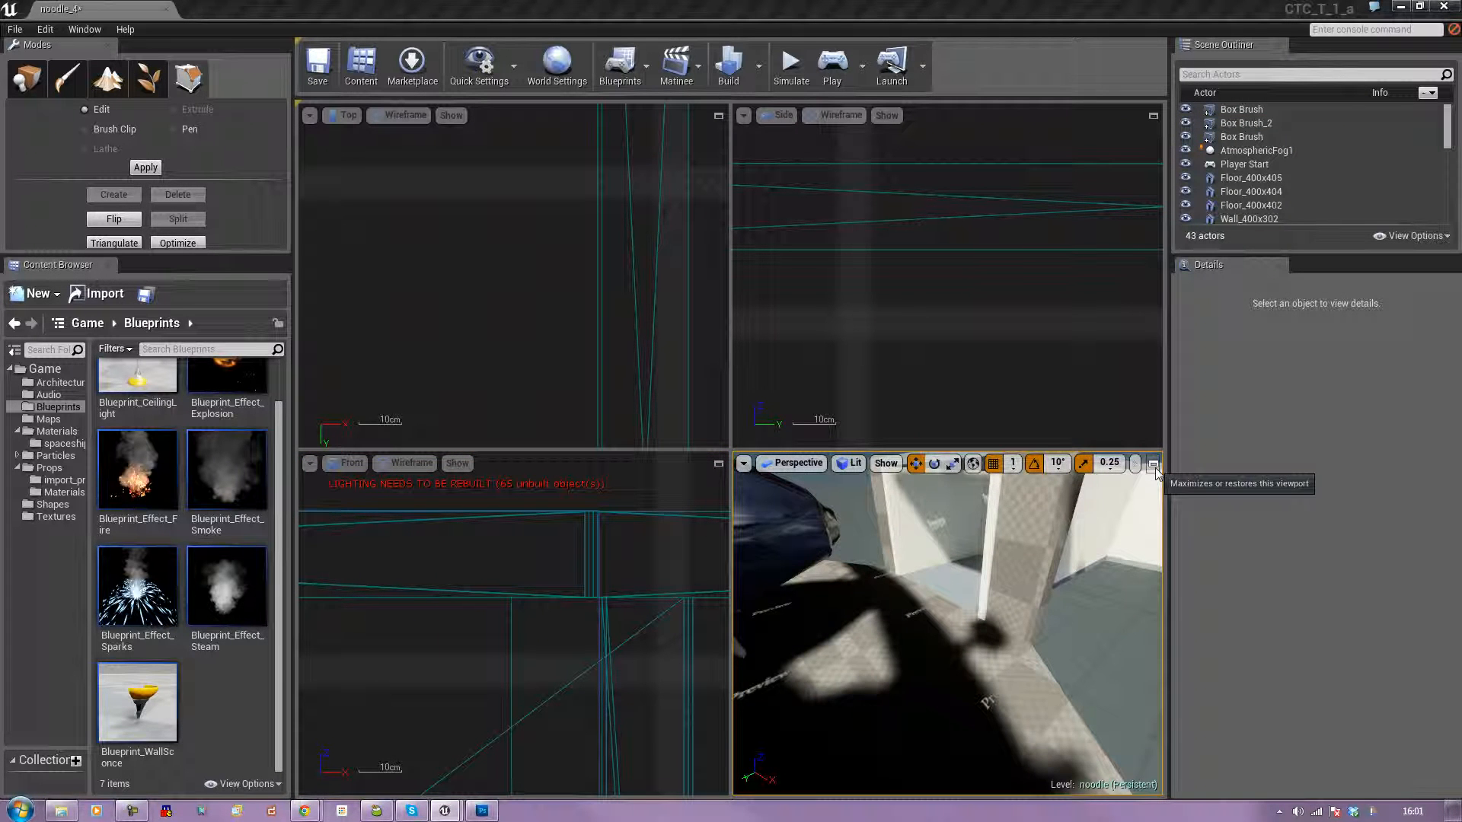
pyautogui.click(1053, 569)
pyautogui.moveTo(947, 609)
pyautogui.mouseDown(button='right')
pyautogui.moveTo(1013, 628)
pyautogui.moveTo(1021, 667)
pyautogui.moveTo(1066, 682)
pyautogui.mouseUp(button='right')
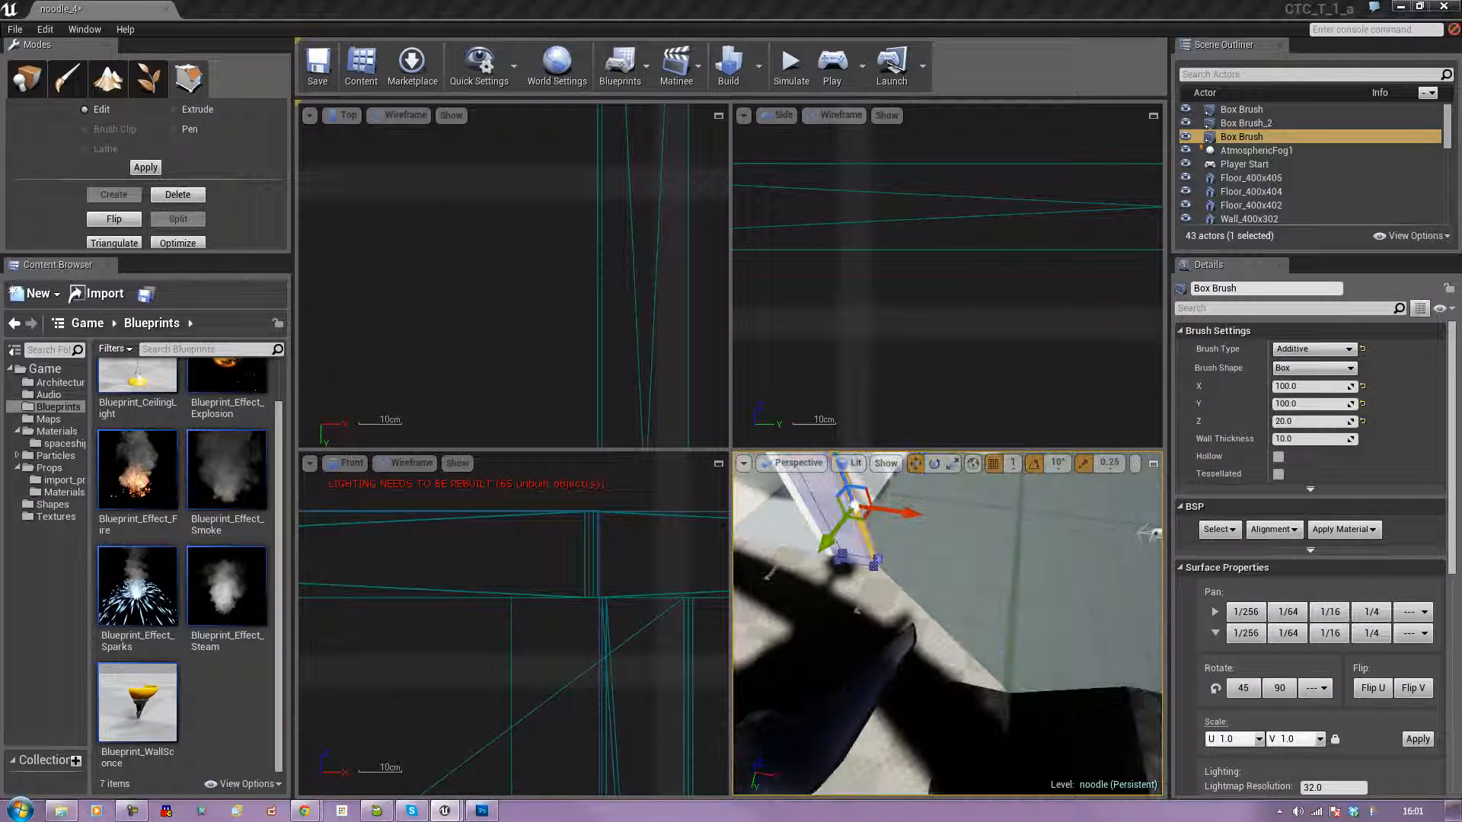
pyautogui.moveTo(863, 518); pyautogui.dragTo(912, 521, button='right')
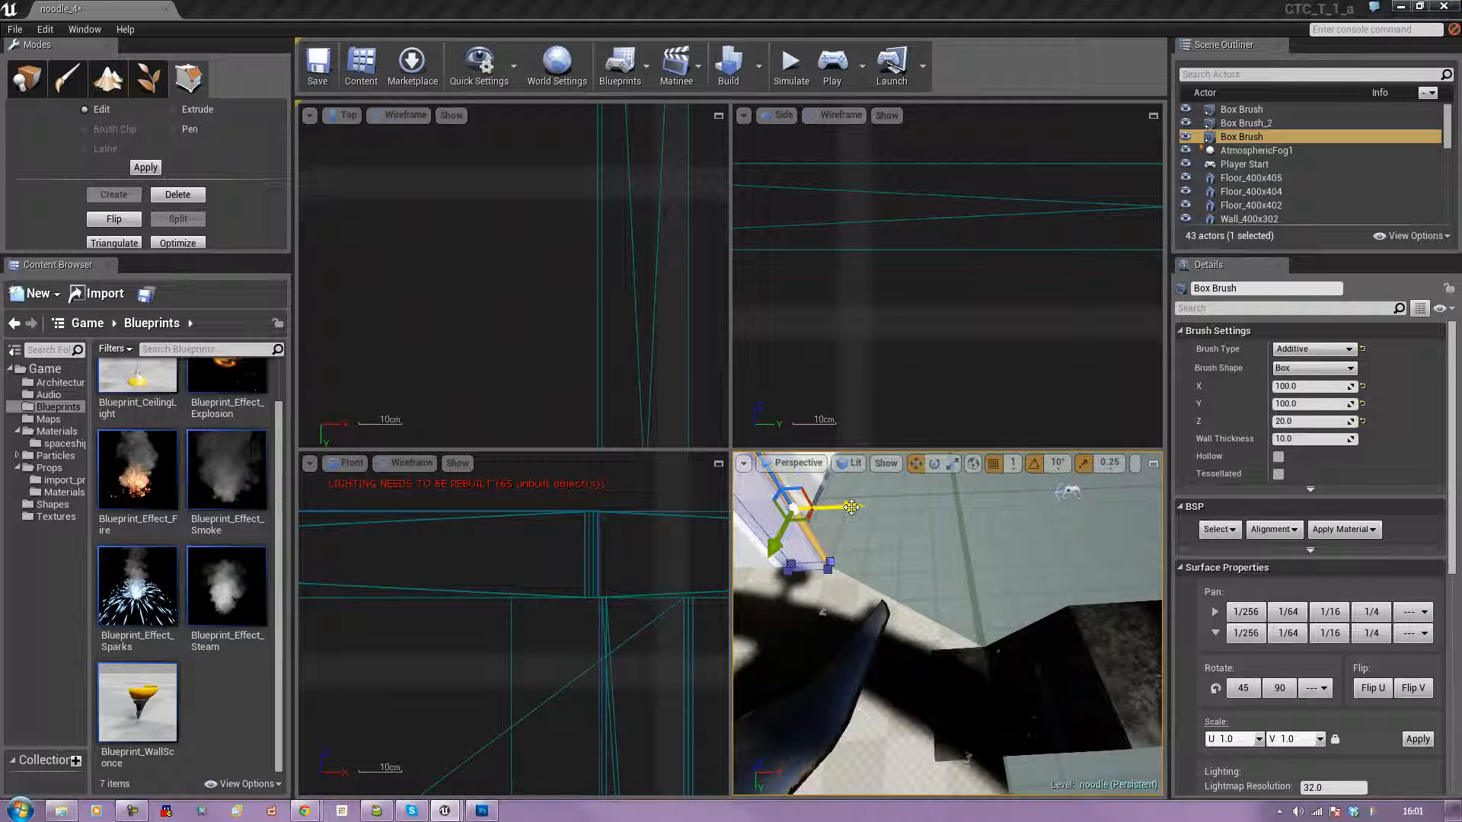
pyautogui.scroll(-8, 562, 350)
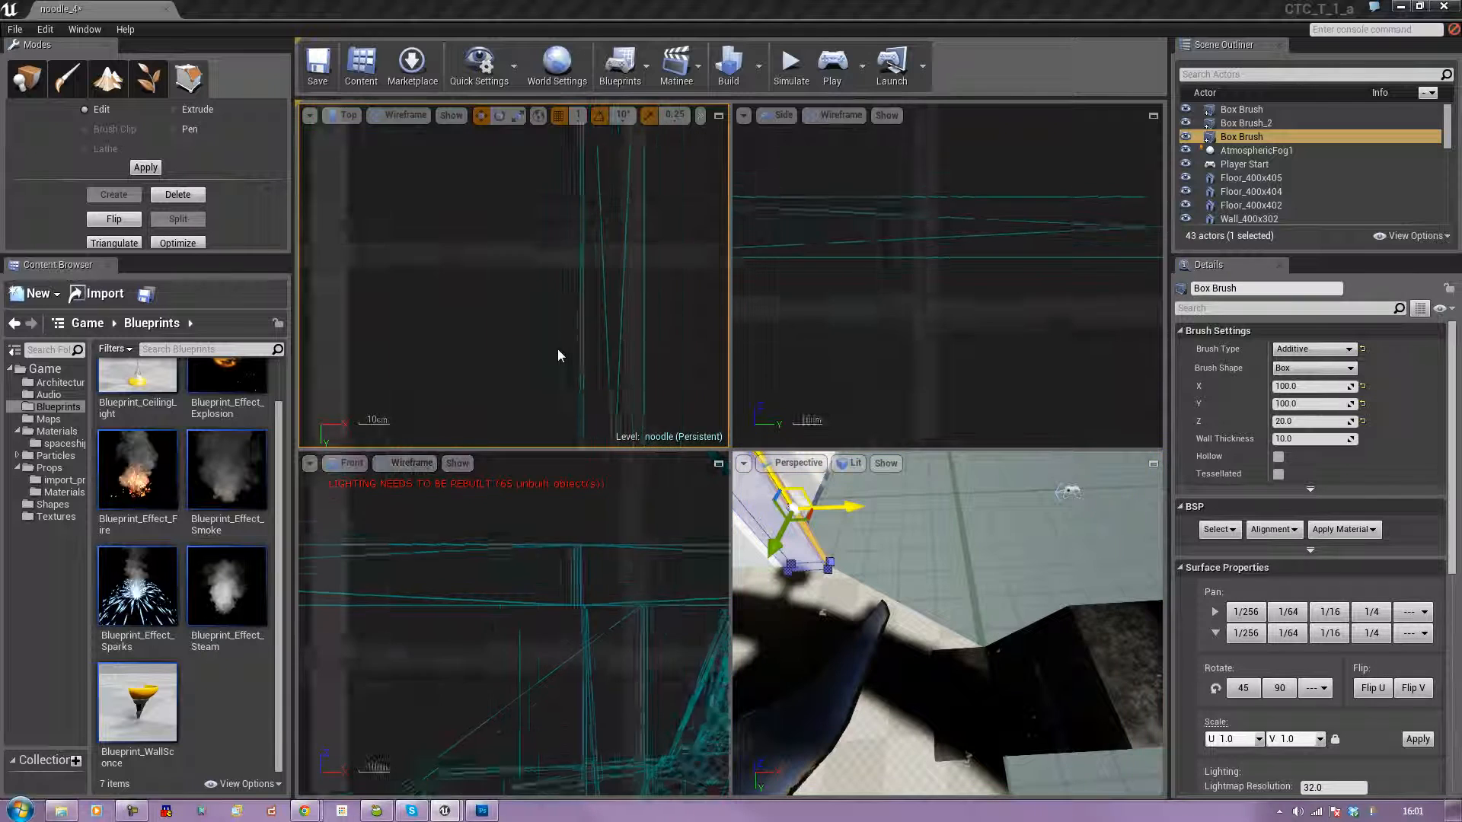
pyautogui.scroll(-6, 558, 349)
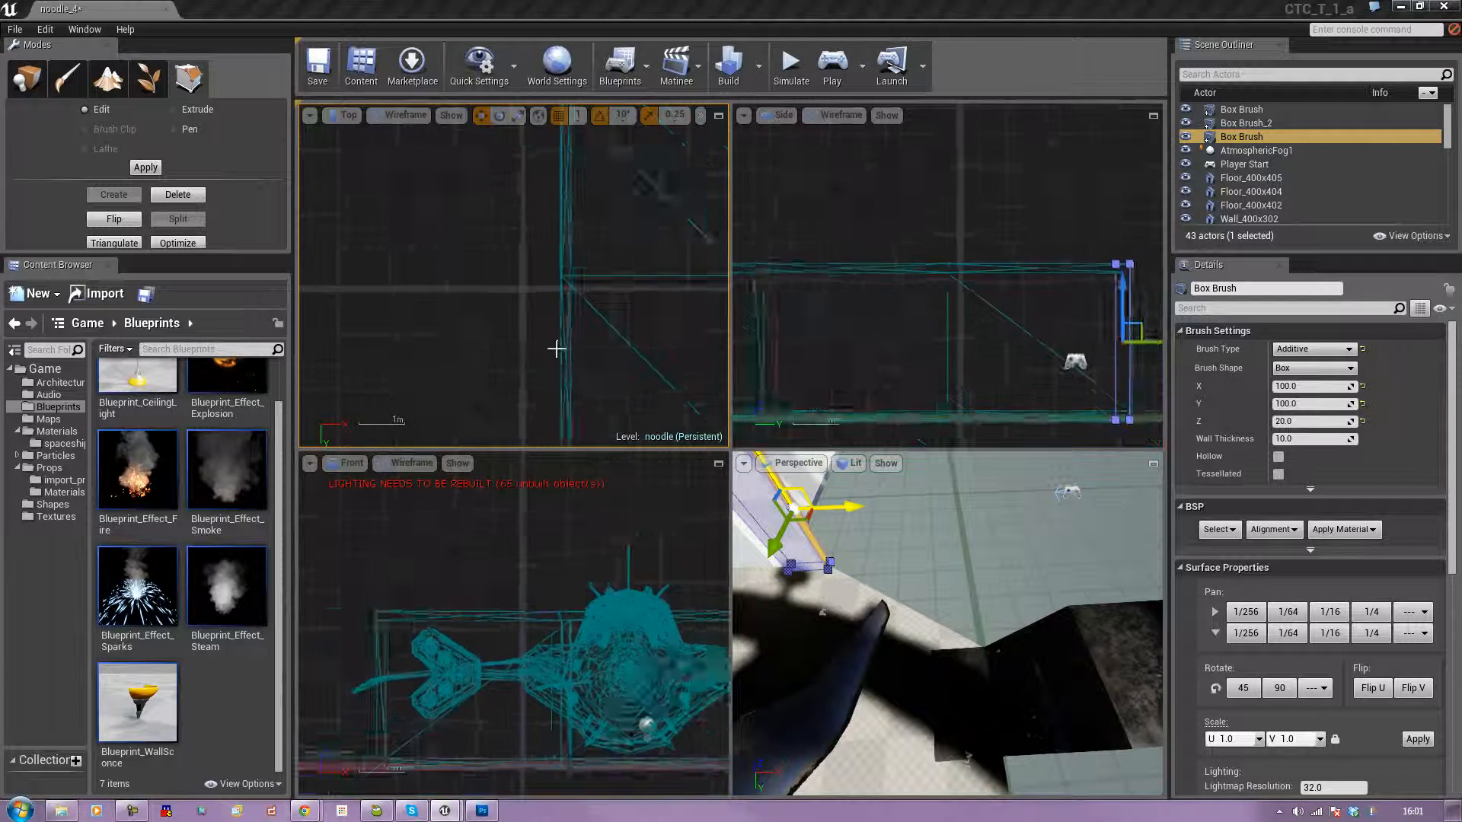
pyautogui.scroll(-3, 567, 335)
pyautogui.moveTo(590, 324); pyautogui.dragTo(496, 405, button='right')
pyautogui.click(183, 110)
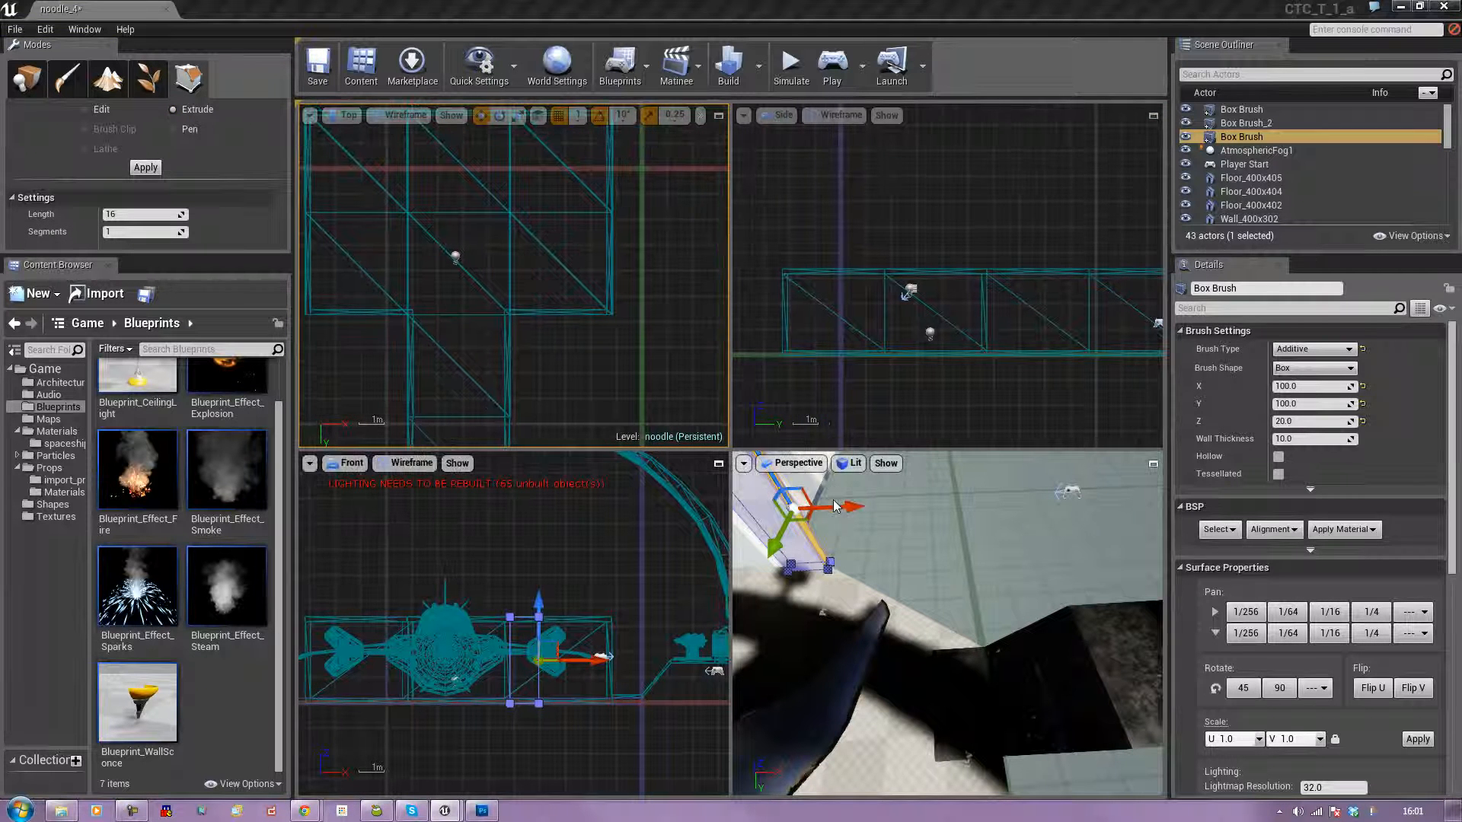
pyautogui.moveTo(840, 507); pyautogui.dragTo(895, 503)
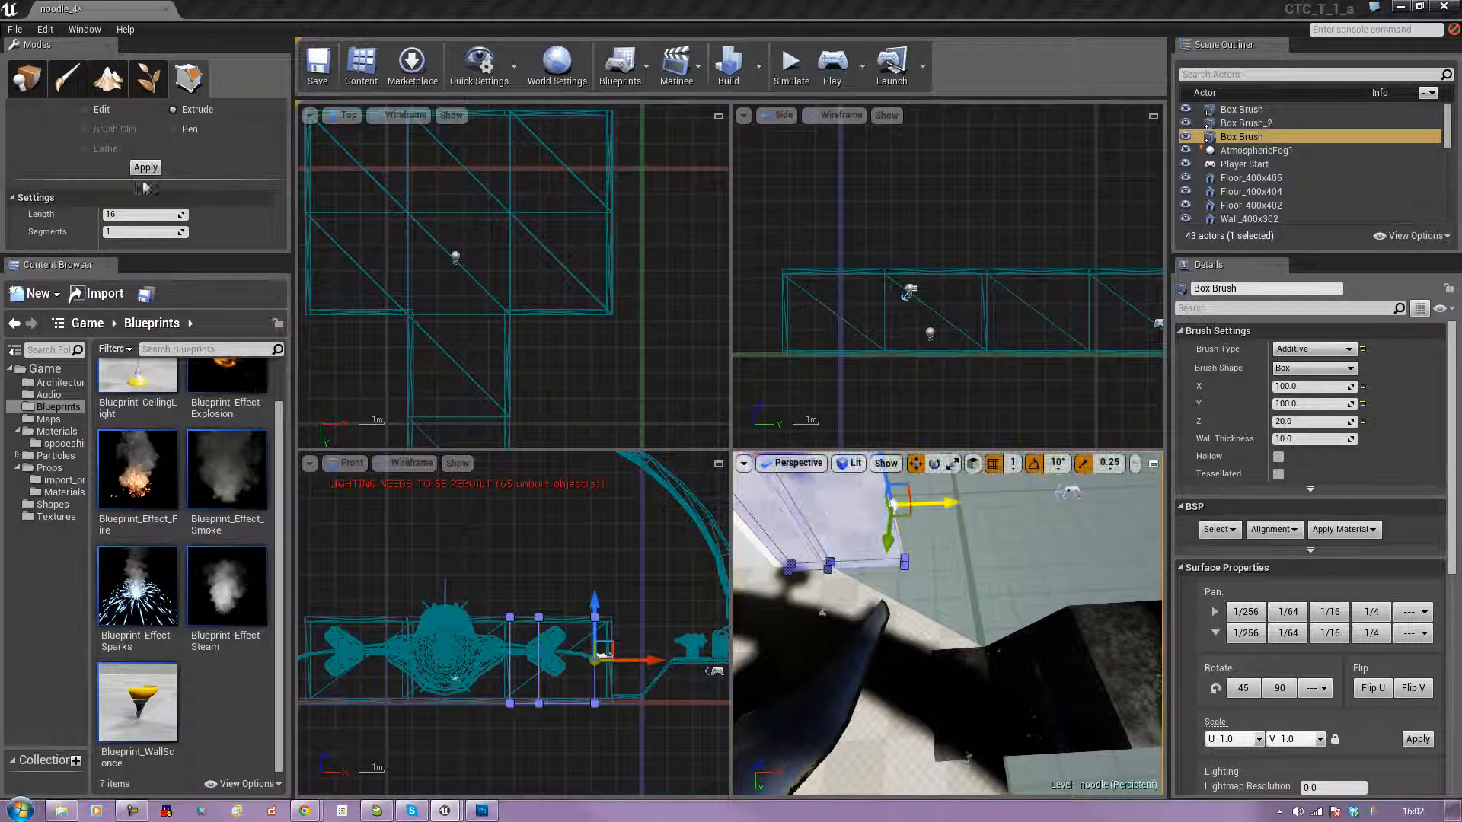
# Return to Edit and move the extruded end face diagonally in the Top view to the outer corner of the angled floor edge.
pyautogui.click(96, 113)
pyautogui.scroll(-10, 466, 335)
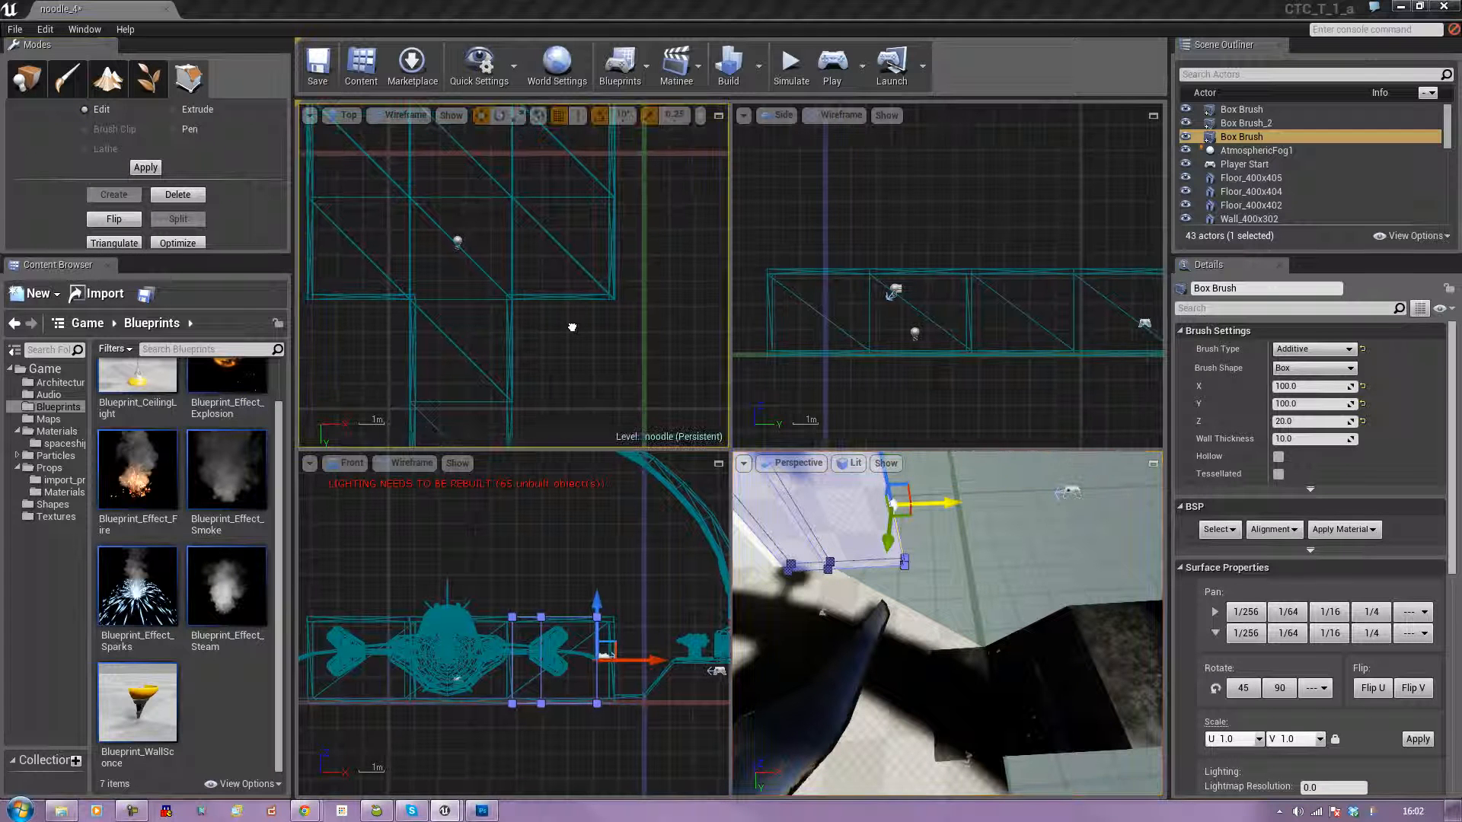
pyautogui.scroll(10, 585, 356)
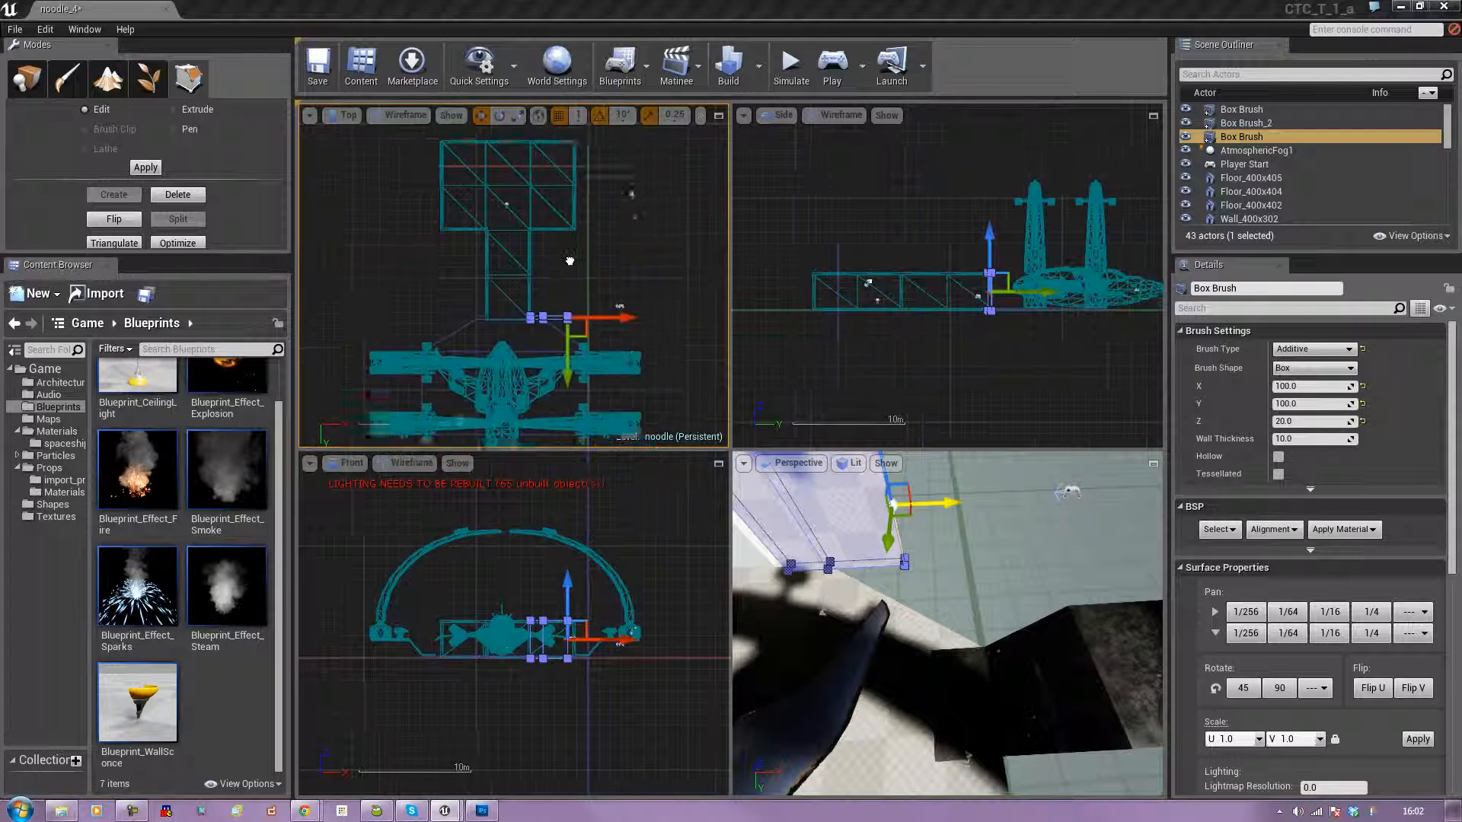
pyautogui.scroll(3, 621, 306)
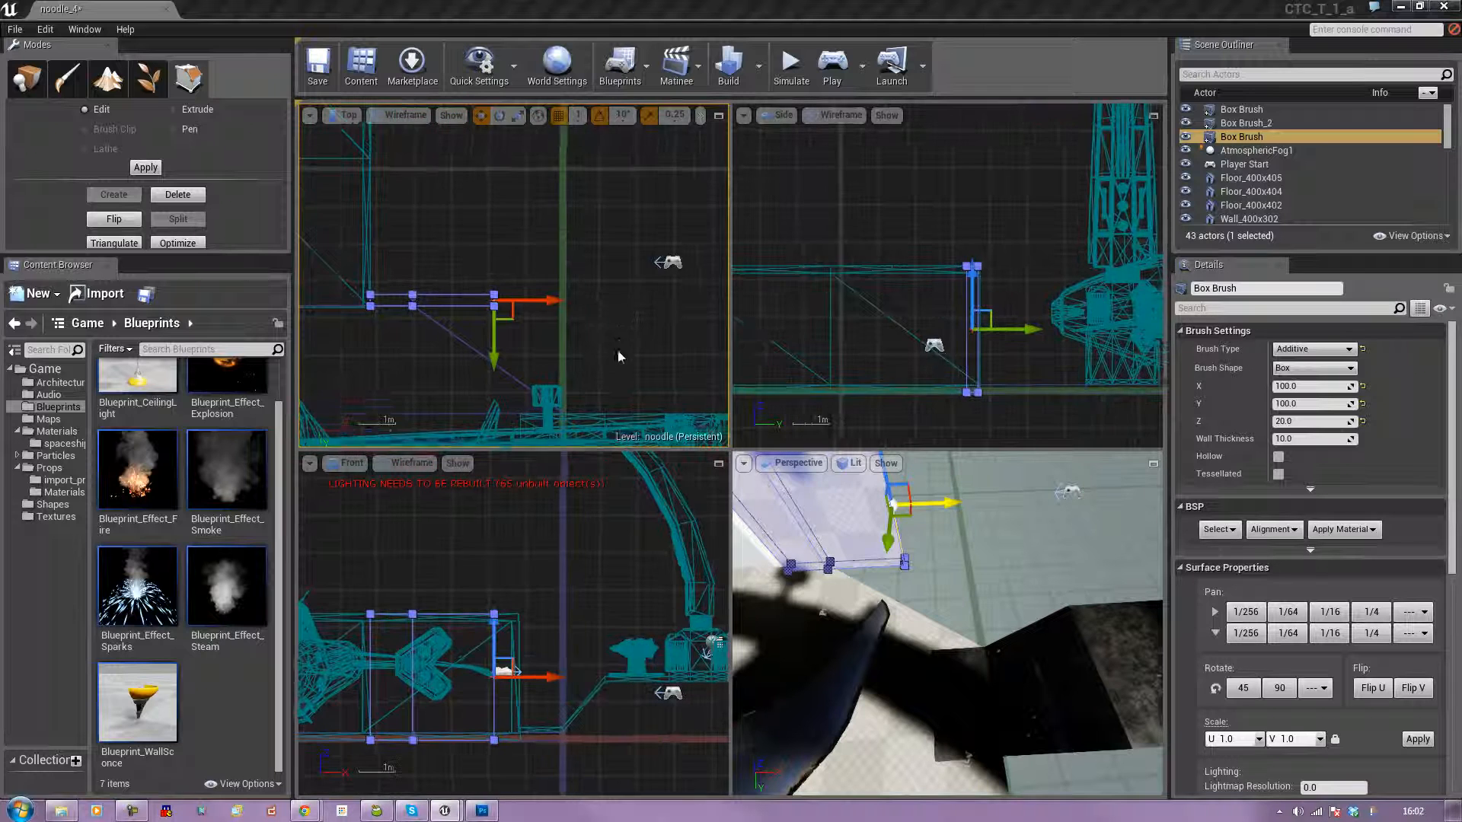
pyautogui.moveTo(553, 219)
pyautogui.mouseDown()
pyautogui.moveTo(625, 284)
pyautogui.moveTo(613, 324)
pyautogui.mouseUp()
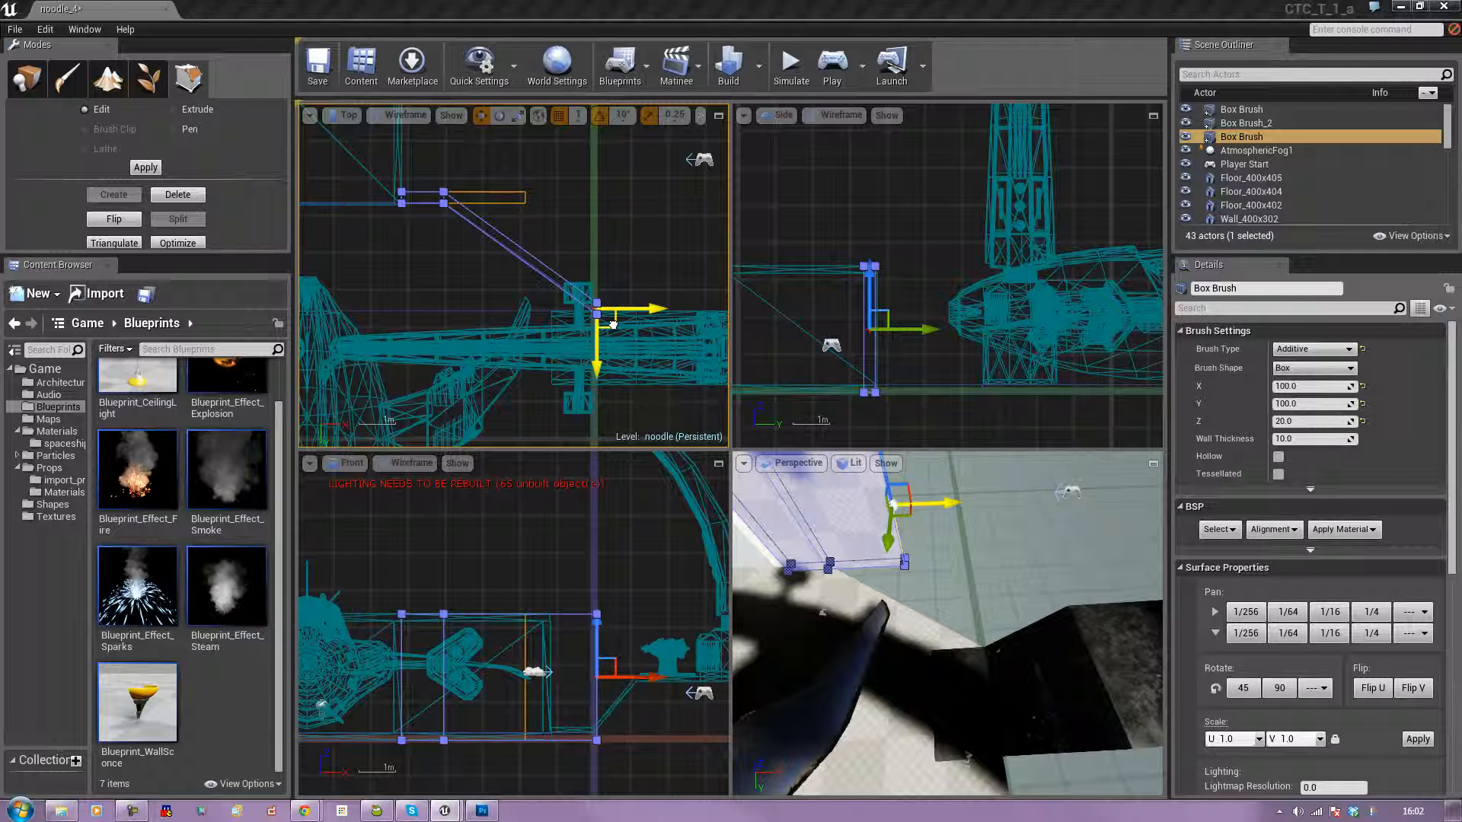
# Fine-tune the end face's X and Y position in the Top view to line up with the angled floor edge, and deselect the brush.
pyautogui.scroll(6, 613, 324)
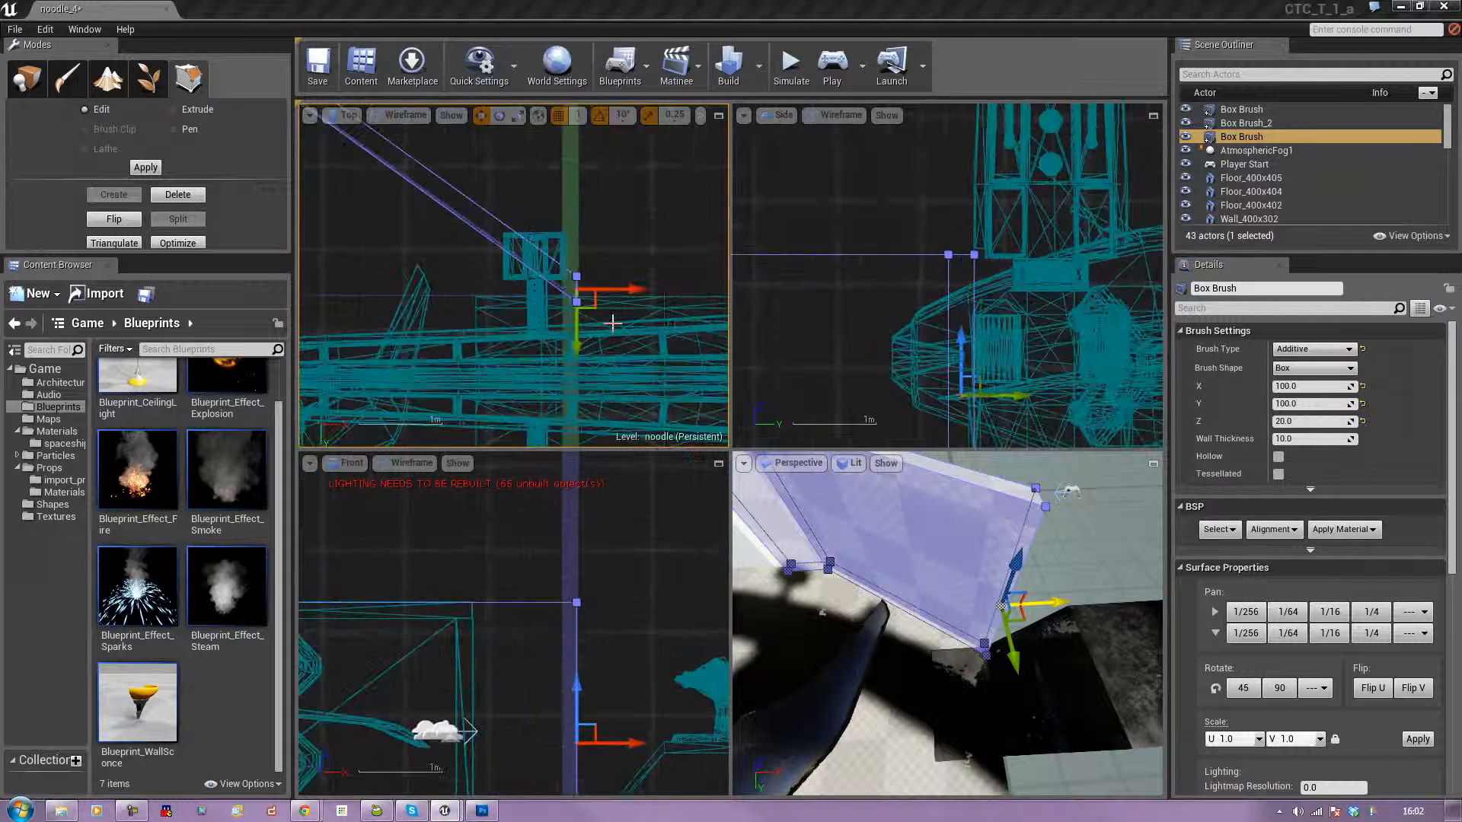
pyautogui.scroll(1, 613, 324)
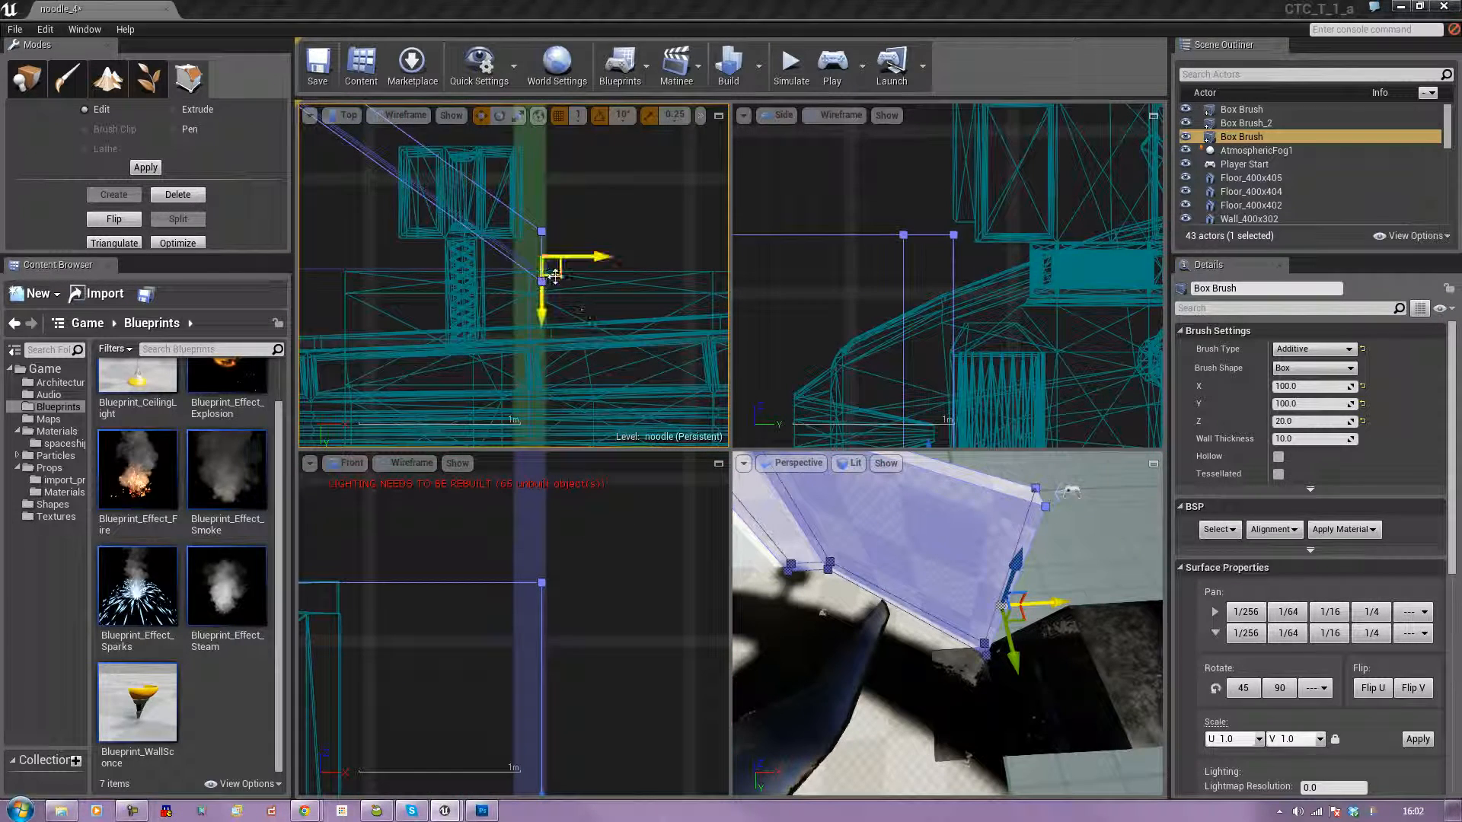
pyautogui.moveTo(543, 304); pyautogui.dragTo(547, 296)
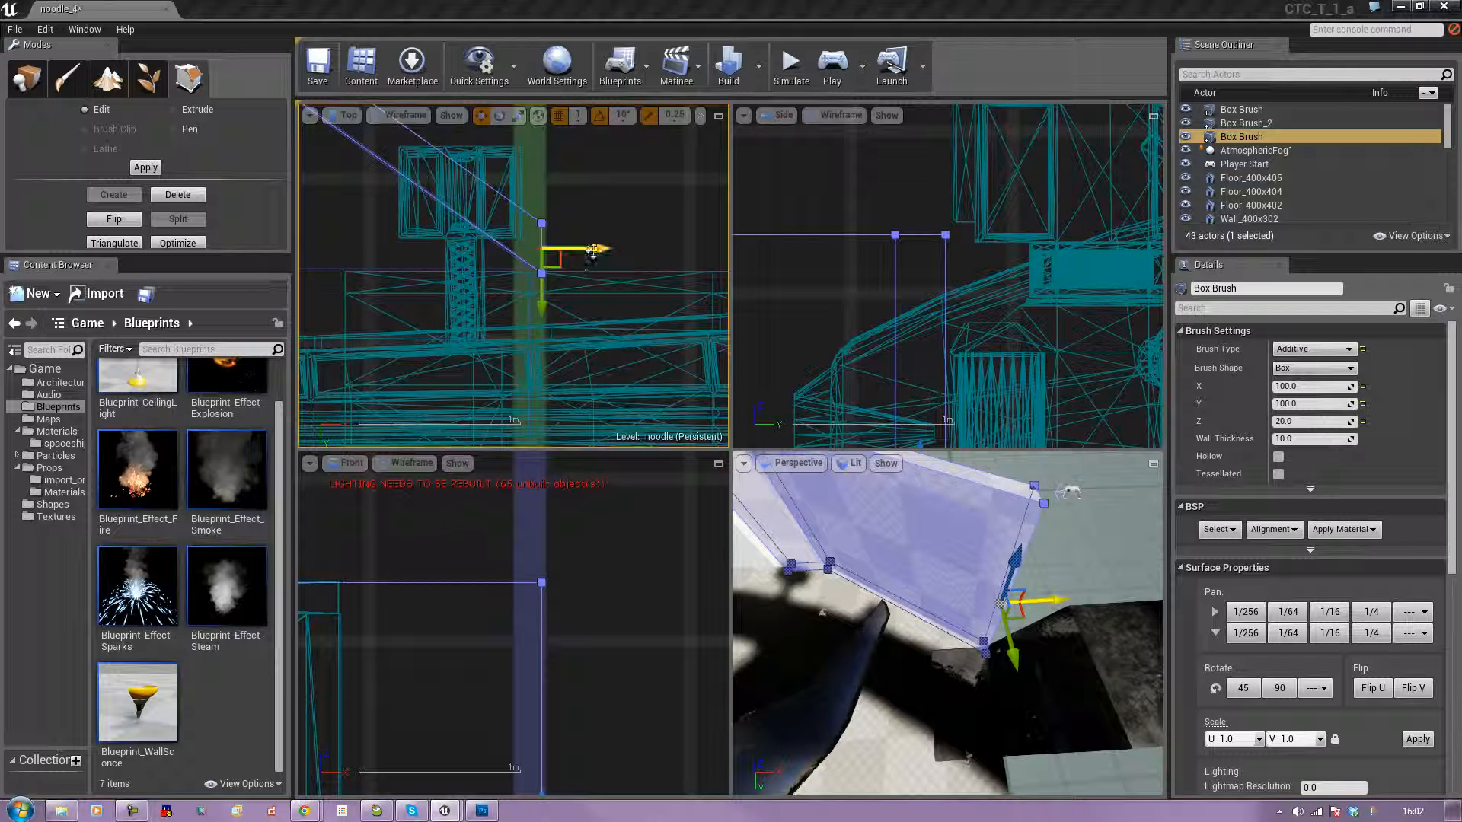
pyautogui.moveTo(593, 250); pyautogui.dragTo(587, 250)
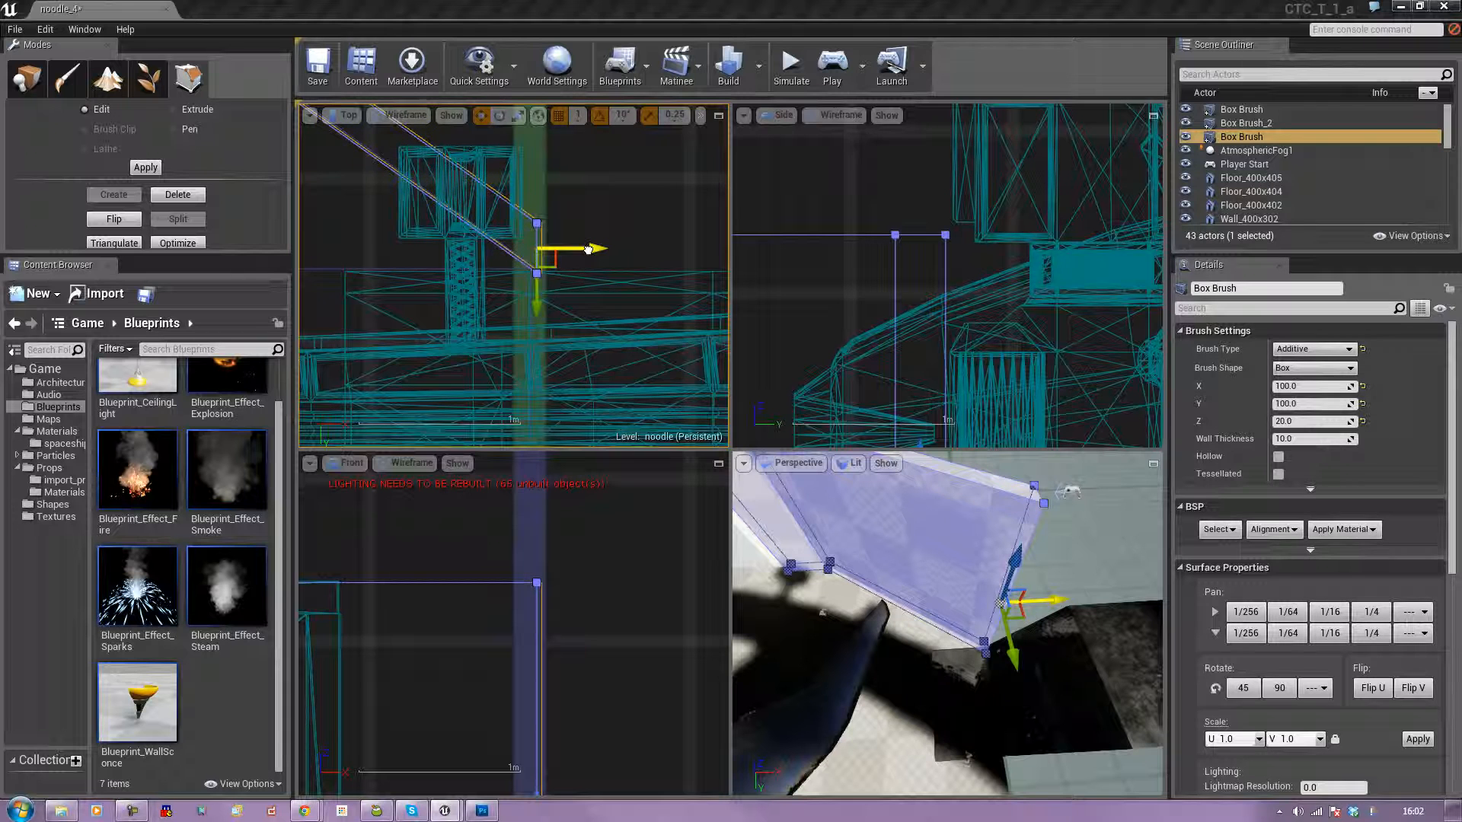
pyautogui.scroll(5, 588, 250)
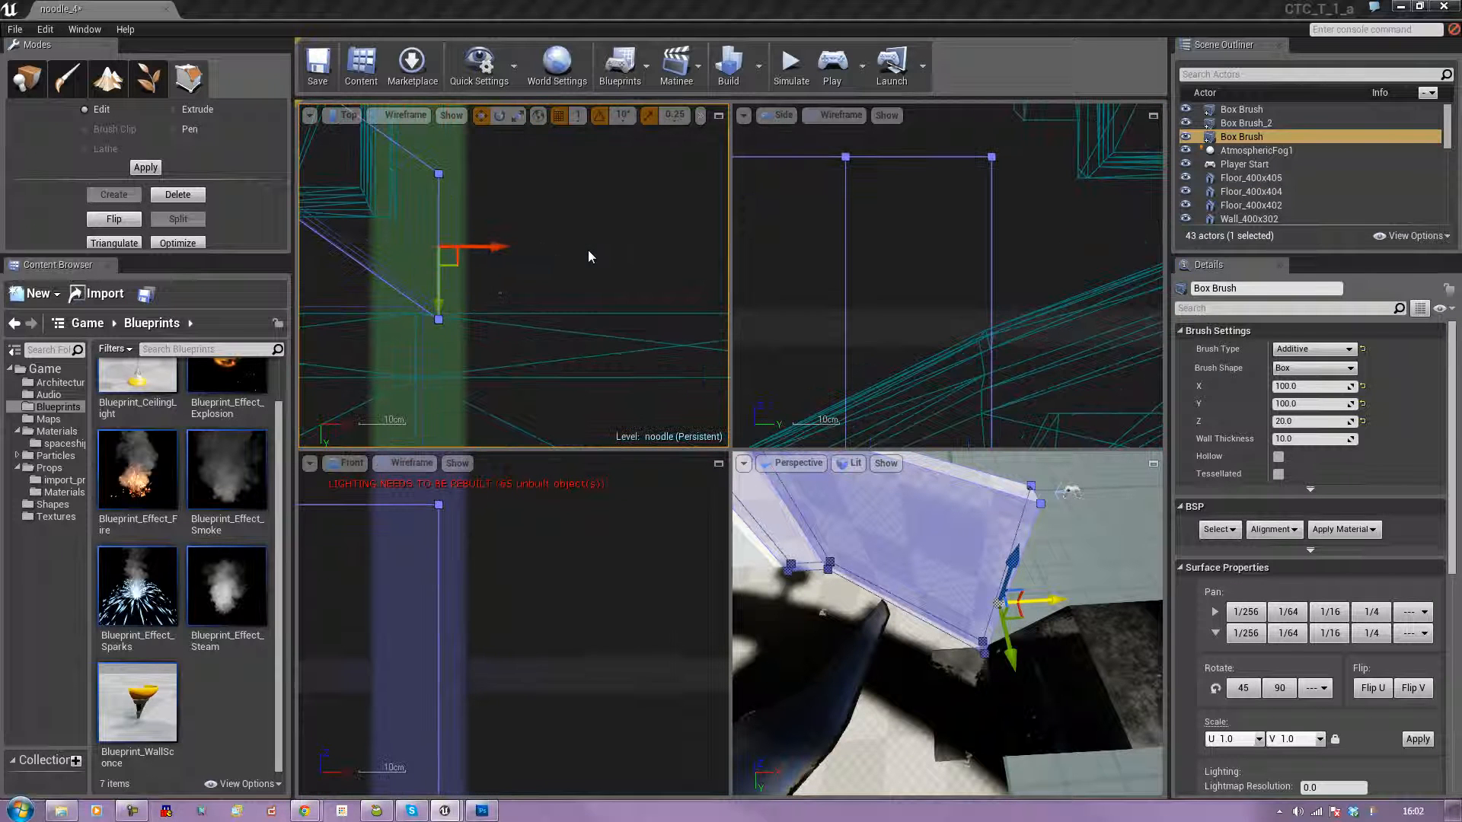
pyautogui.moveTo(460, 262); pyautogui.dragTo(455, 246)
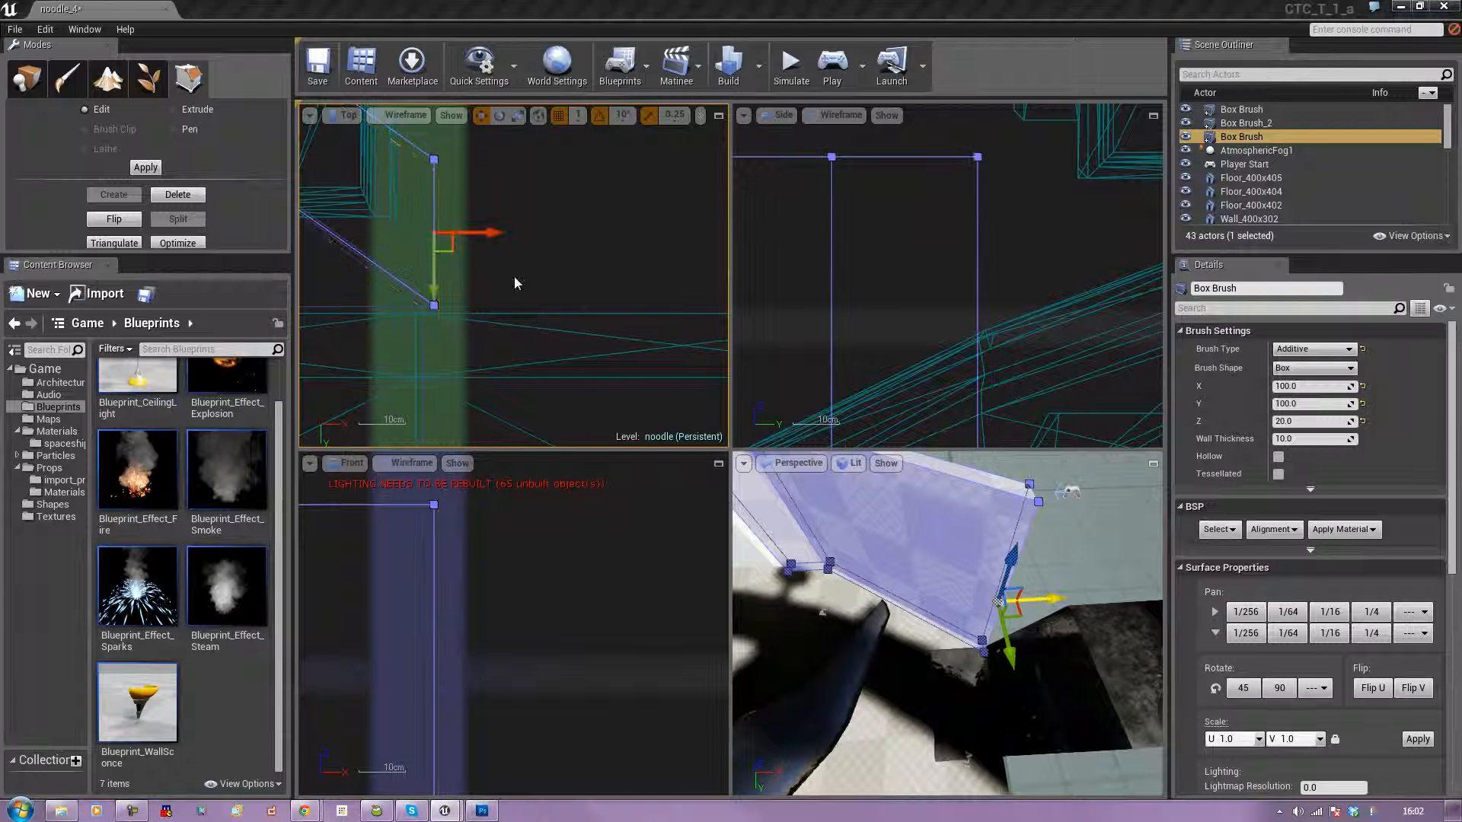
pyautogui.click(472, 353)
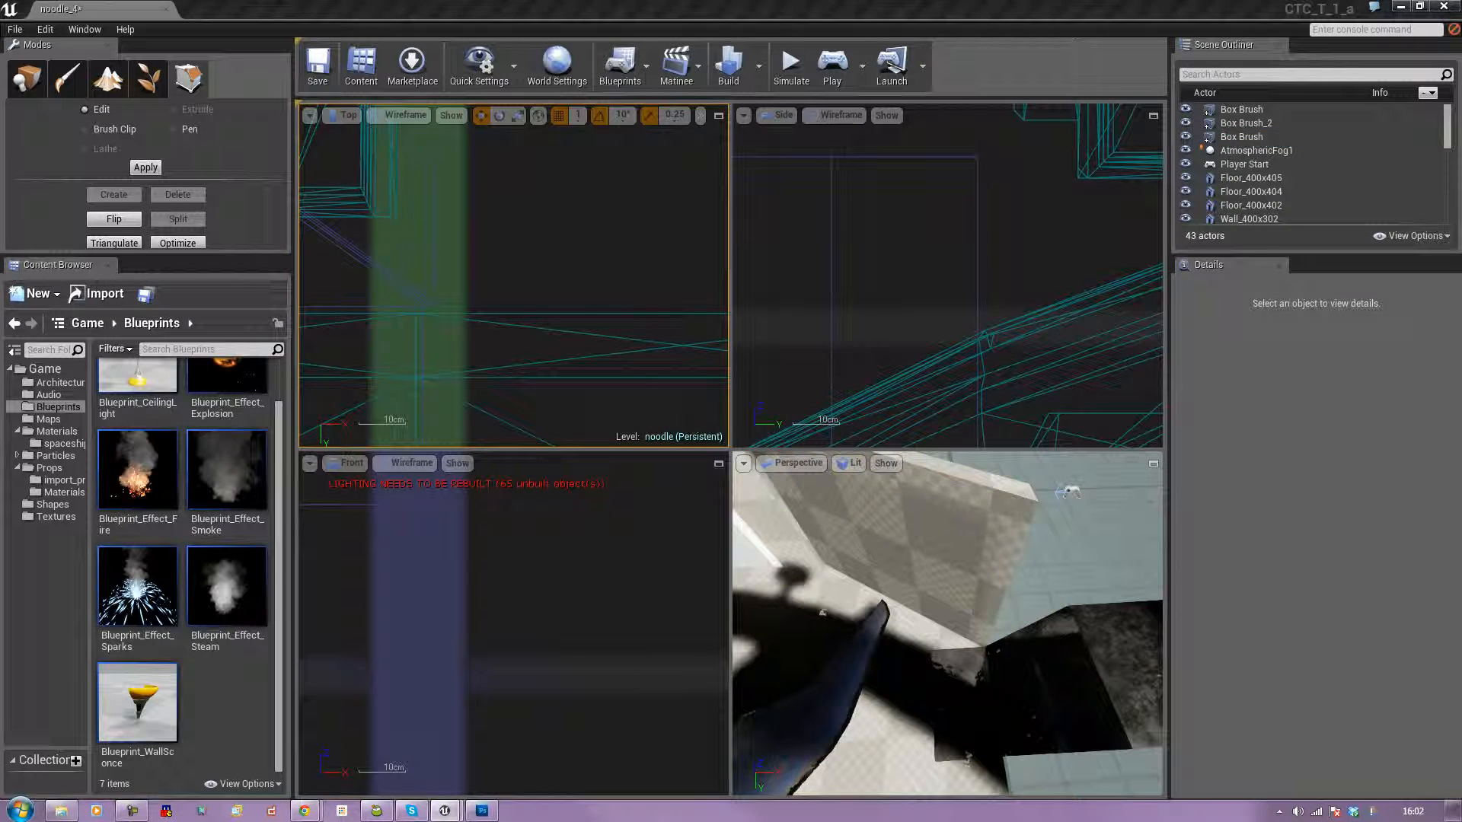
# Select the outer side face of the opposite pillar, Box Brush_2, and extrude it outward along X.
pyautogui.scroll(-8, 1007, 589)
pyautogui.moveTo(1006, 589); pyautogui.dragTo(964, 598, button='right')
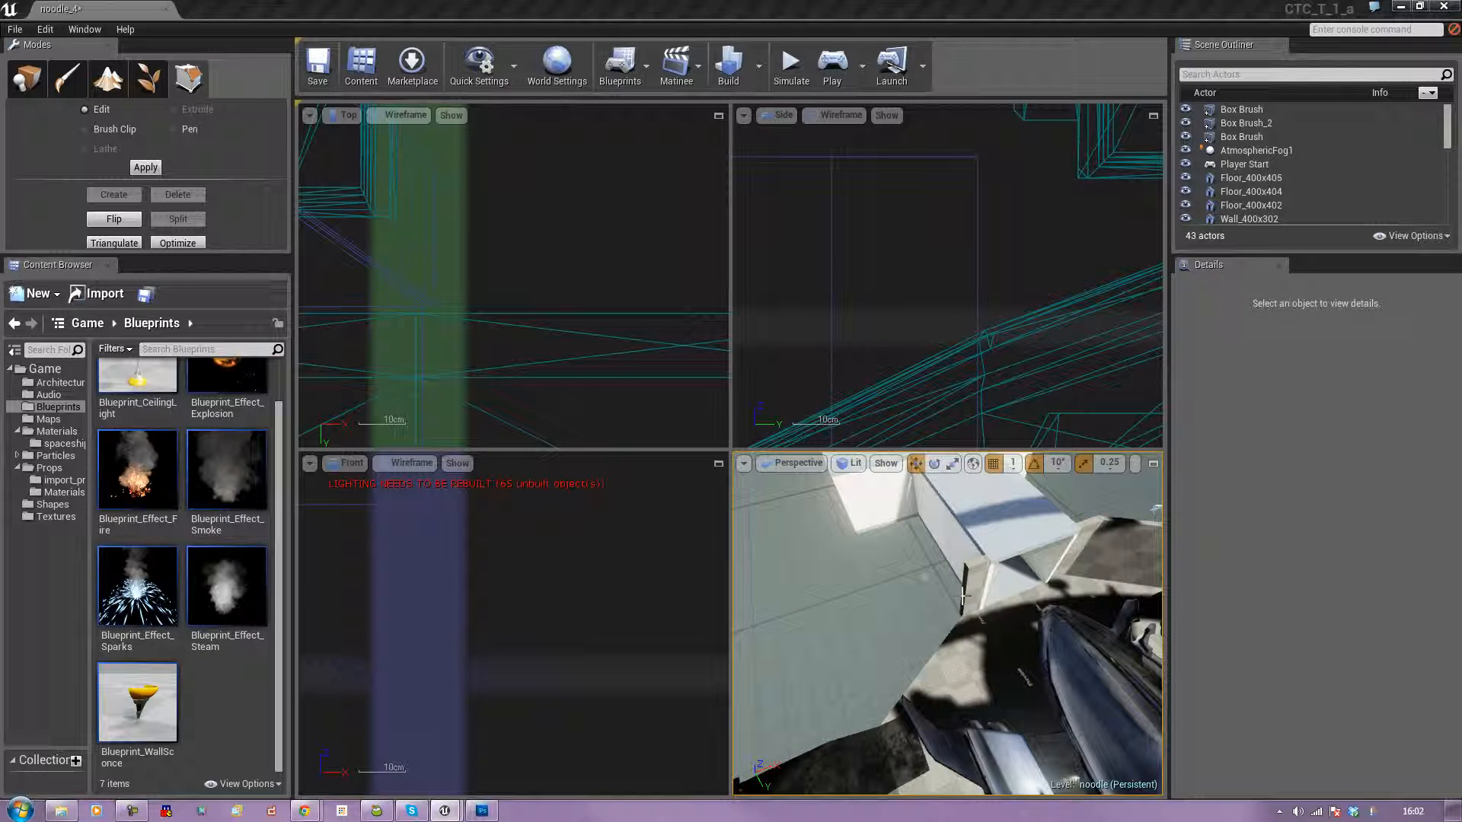
pyautogui.click(963, 598)
pyautogui.click(964, 596)
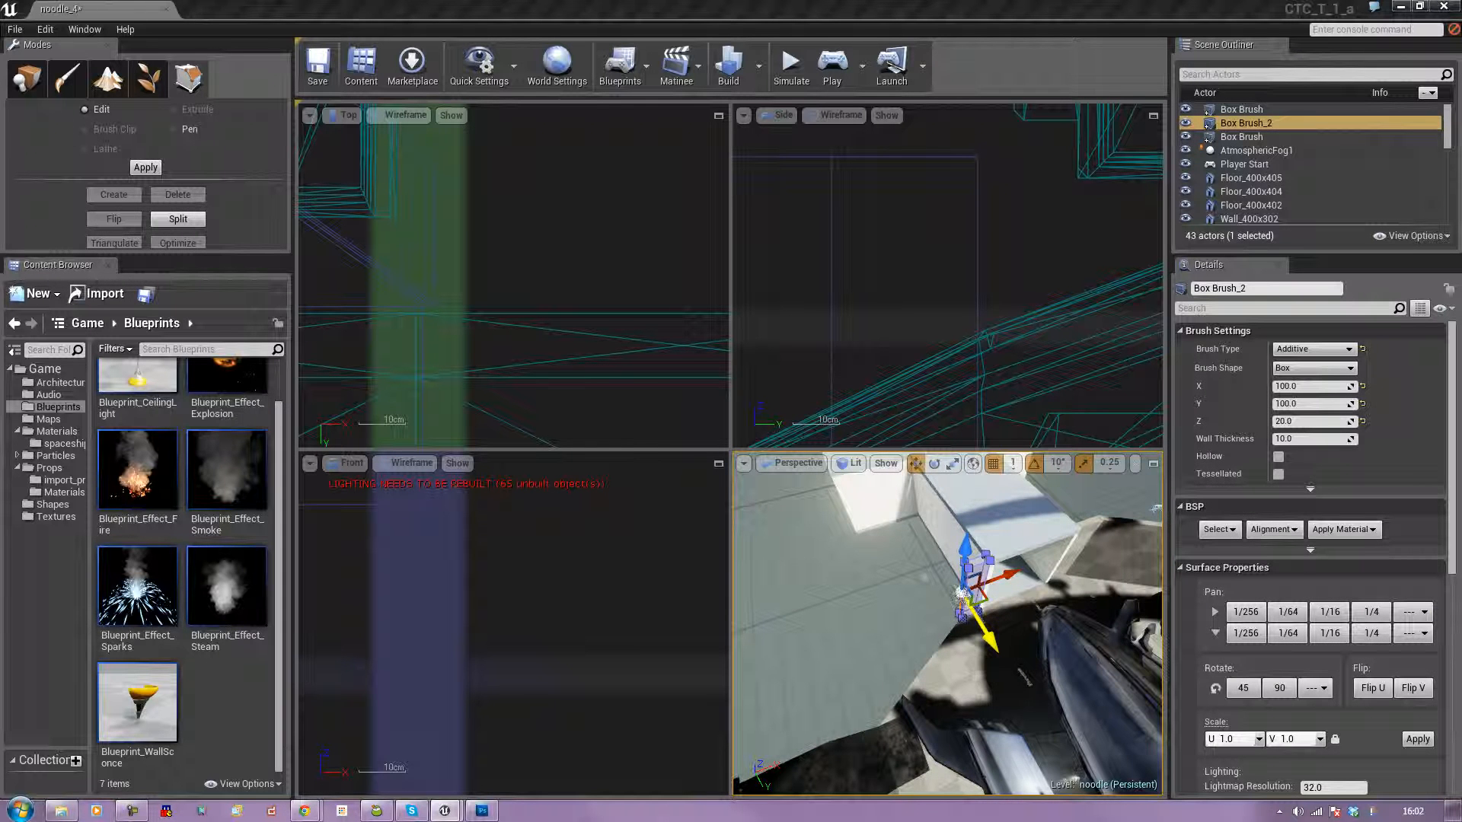
pyautogui.scroll(8, 964, 596)
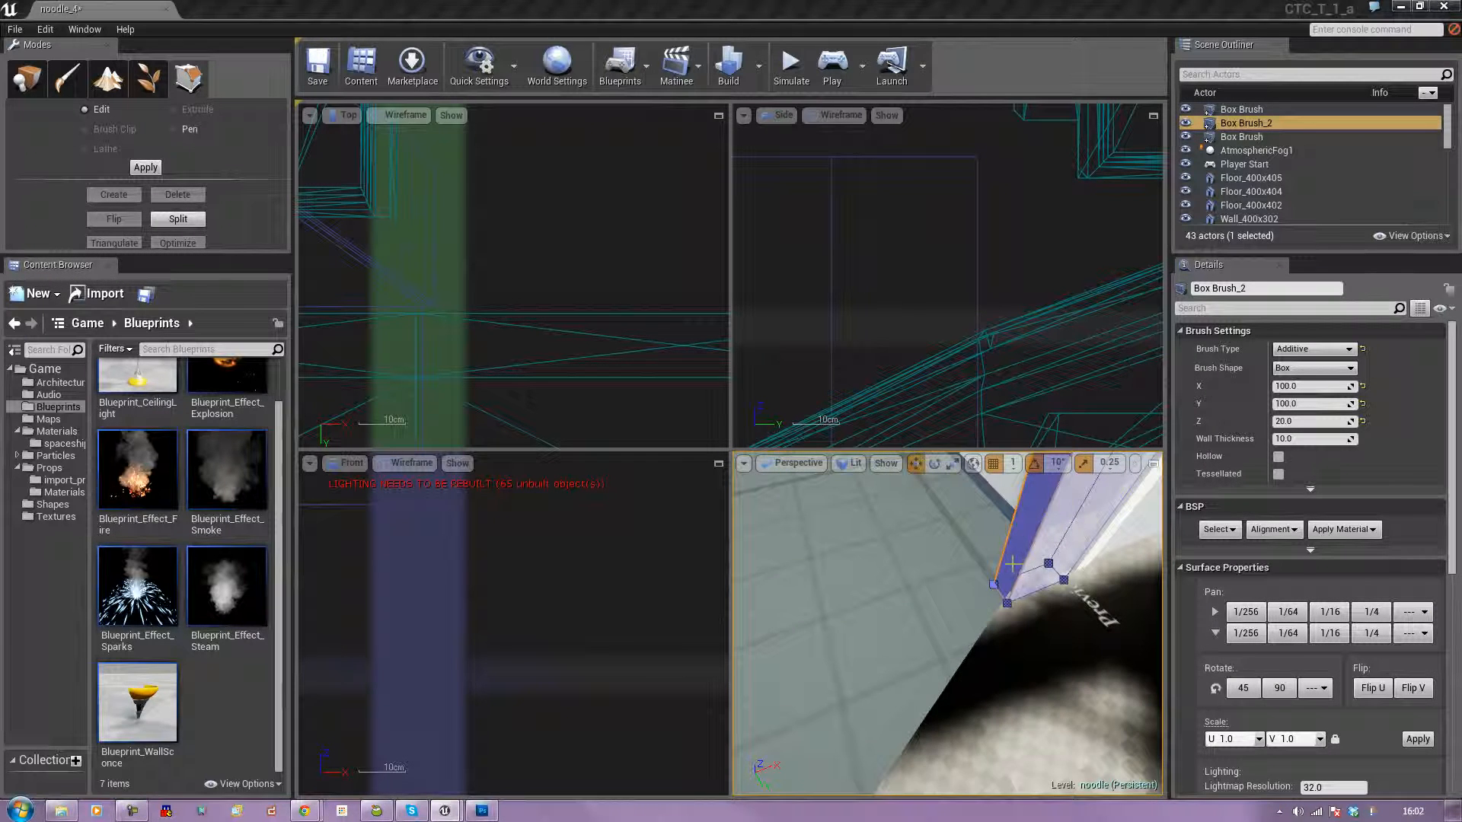
pyautogui.click(1014, 563)
pyautogui.click(185, 110)
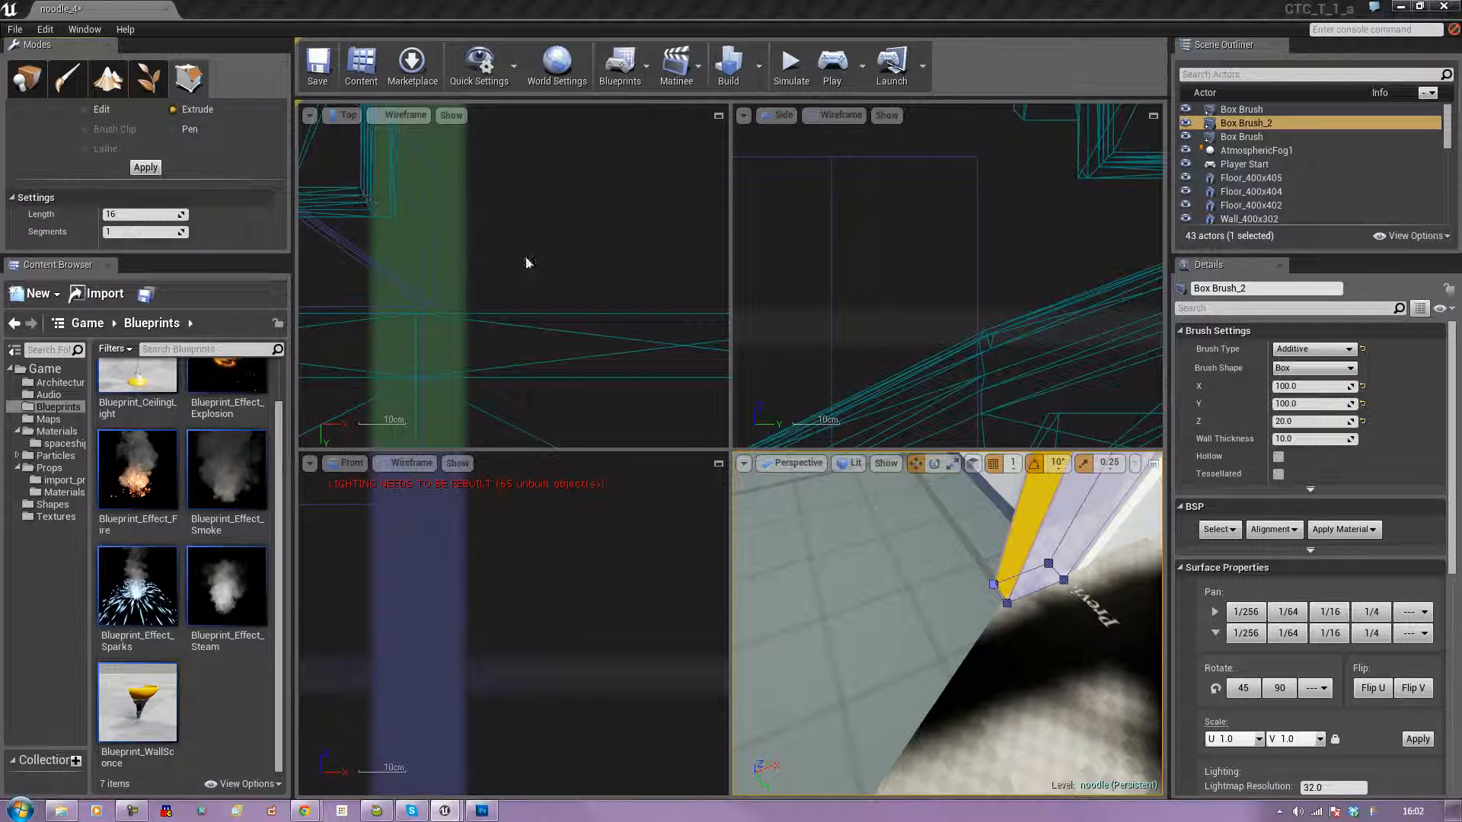
pyautogui.scroll(-6, 1005, 556)
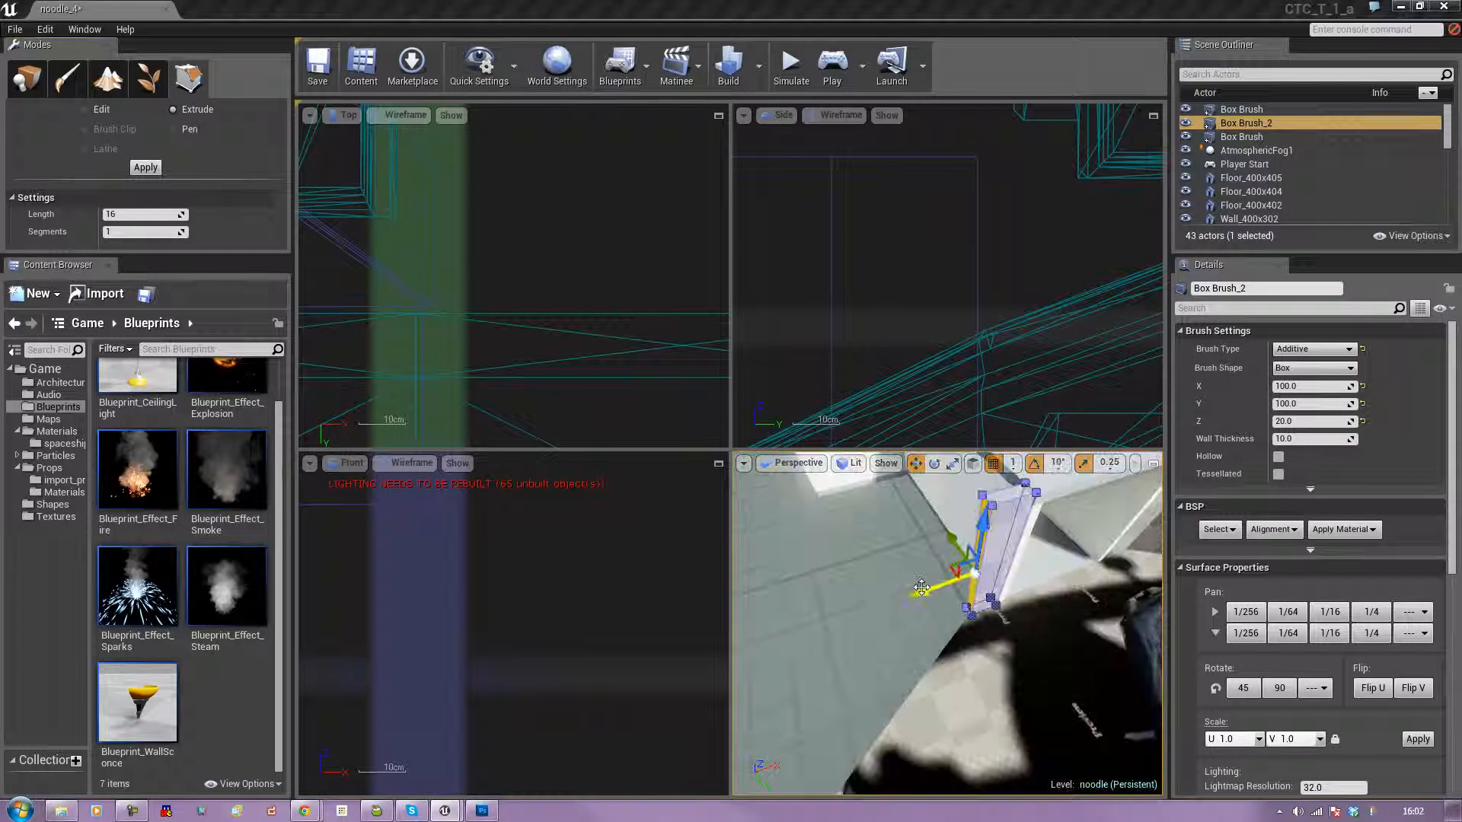
pyautogui.moveTo(923, 591); pyautogui.dragTo(747, 648)
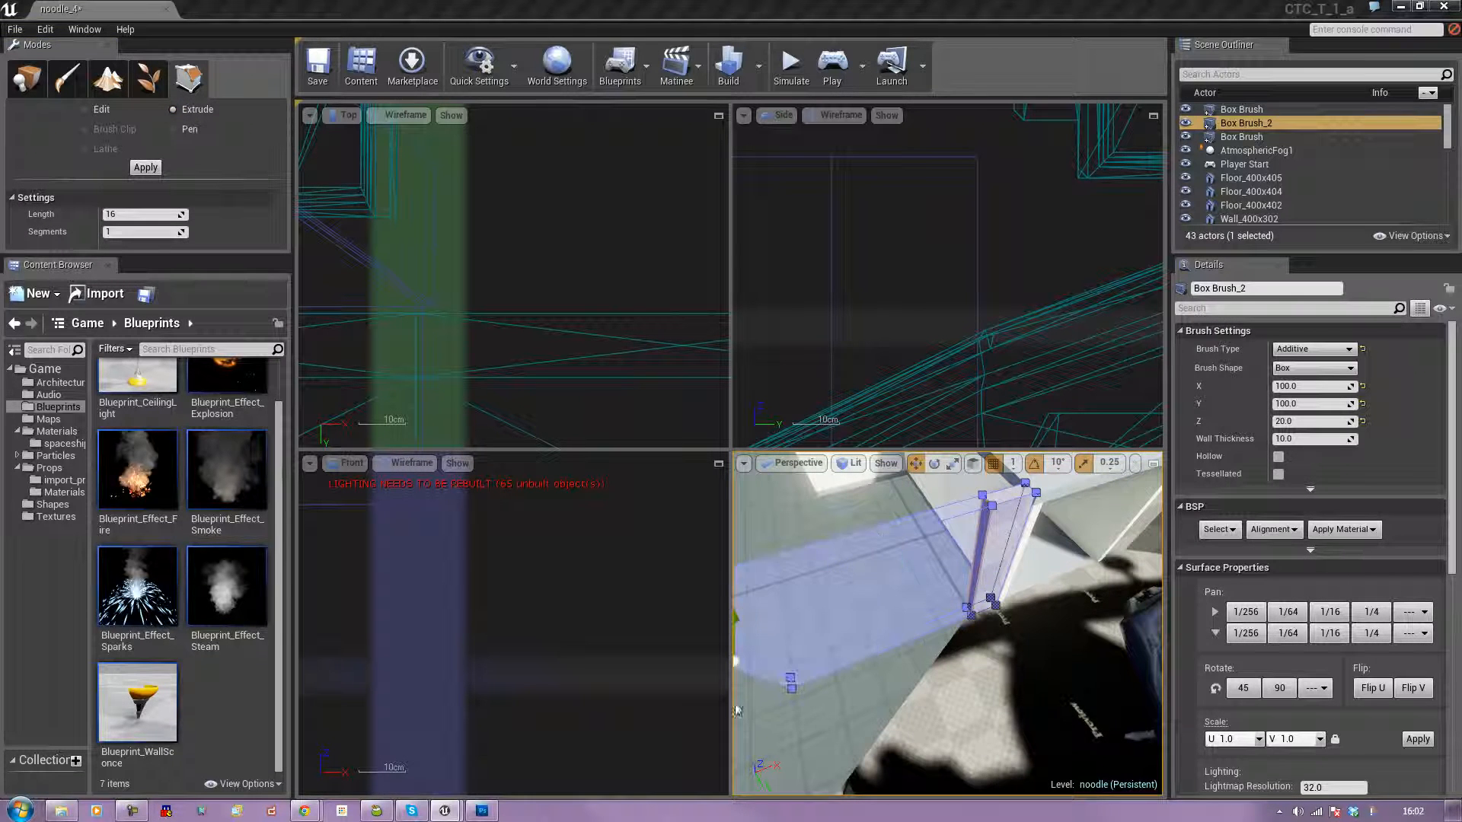
# Return to Edit and move Box Brush_2's extruded end face in the Top view to the outer corner of the angled floor edge.
pyautogui.moveTo(524, 385); pyautogui.dragTo(630, 381, button='right')
pyautogui.scroll(-6, 632, 380)
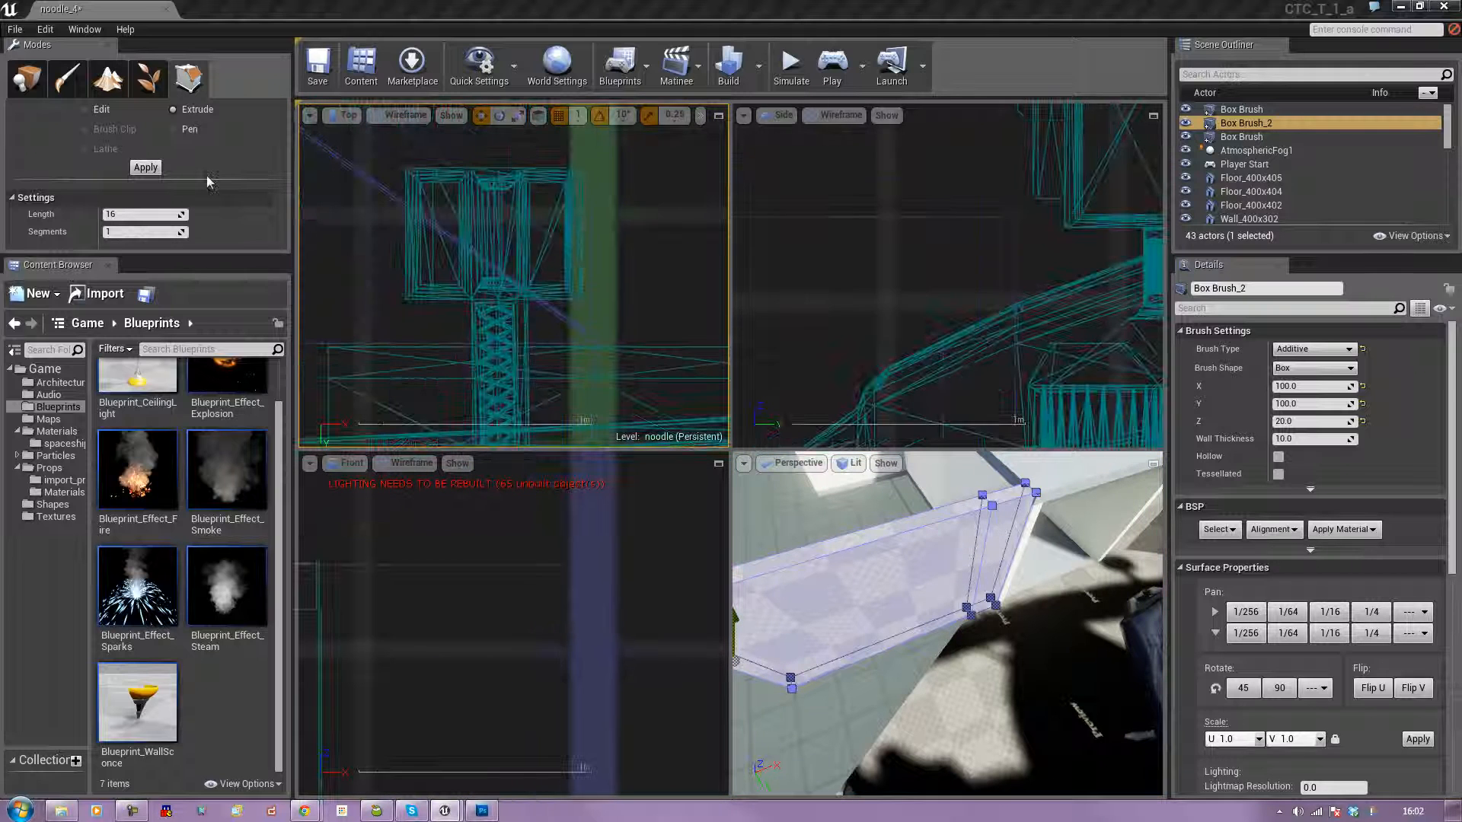
pyautogui.click(85, 109)
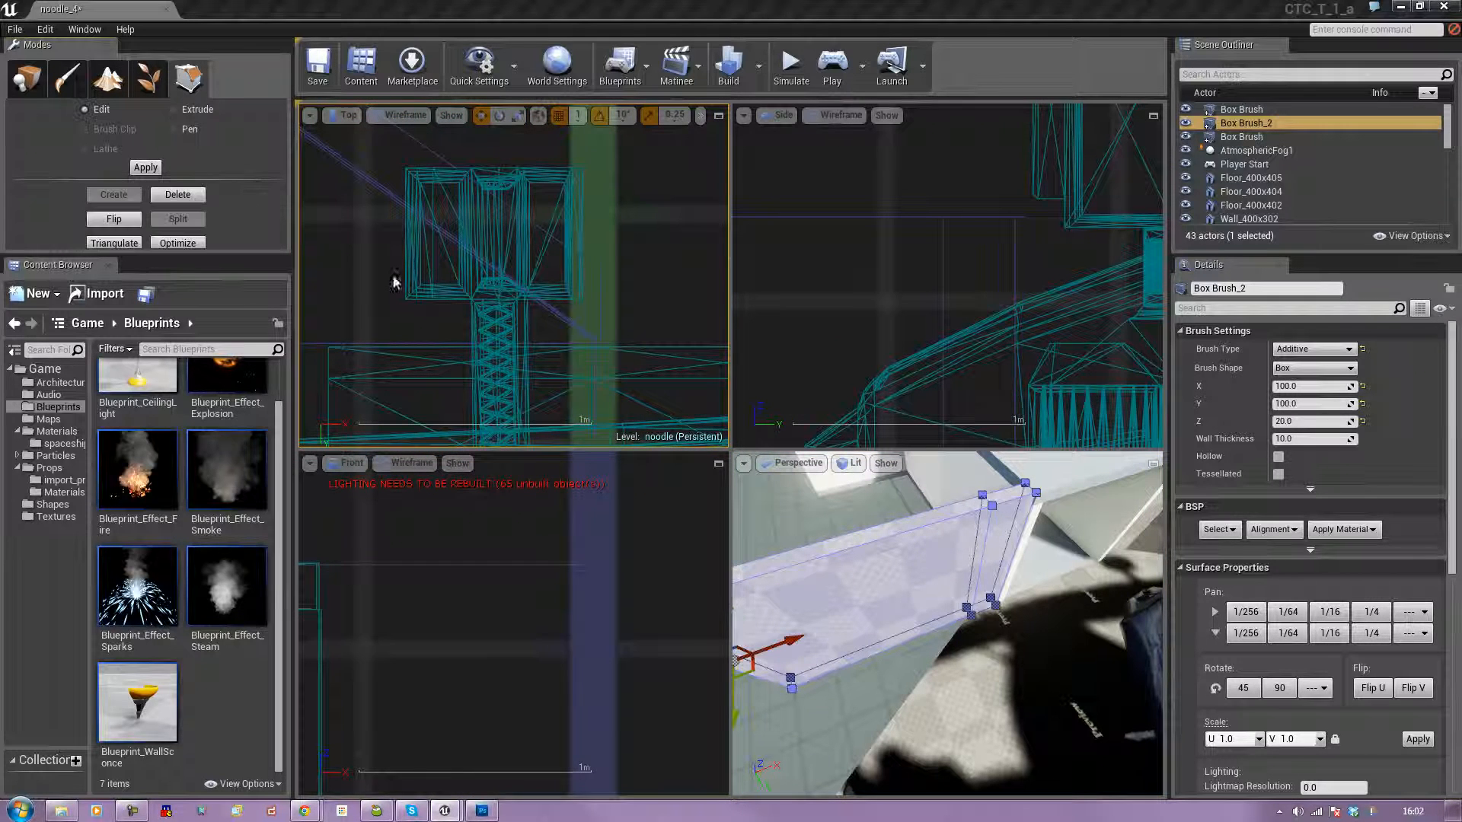
pyautogui.scroll(4, 434, 280)
pyautogui.scroll(-4, 535, 210)
pyautogui.moveTo(535, 209)
pyautogui.mouseDown(button='right')
pyautogui.moveTo(547, 388)
pyautogui.moveTo(525, 304)
pyautogui.moveTo(444, 302)
pyautogui.moveTo(538, 299)
pyautogui.moveTo(577, 254)
pyautogui.mouseUp(button='right')
pyautogui.scroll(-4, 546, 388)
pyautogui.scroll(-4, 547, 388)
pyautogui.scroll(4, 542, 299)
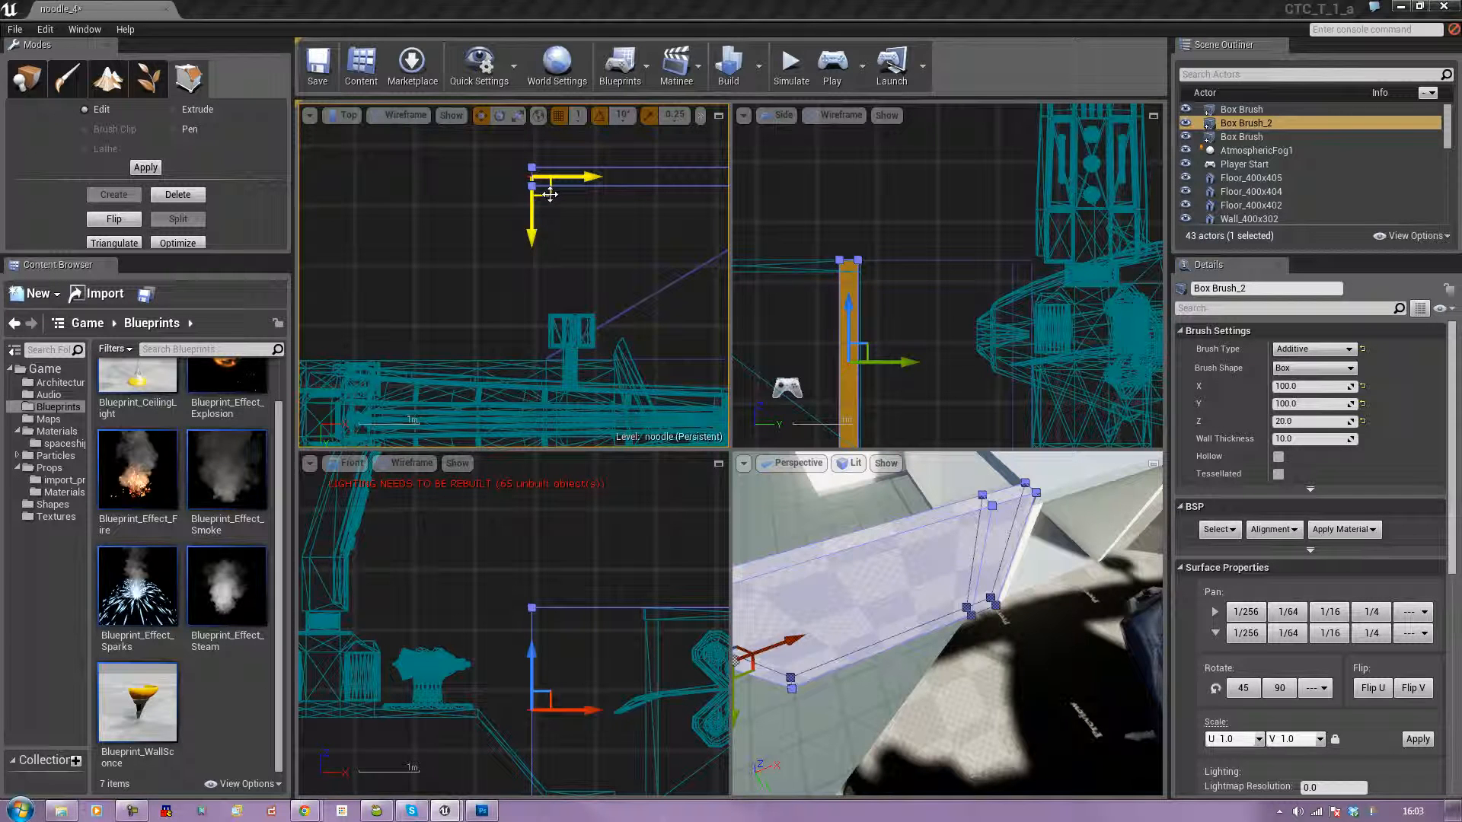
pyautogui.moveTo(550, 195); pyautogui.dragTo(562, 361)
# Fine-tune the Box Brush_2 end face in the Top view to meet the floor corner, and deselect the brush.
pyautogui.scroll(5, 562, 361)
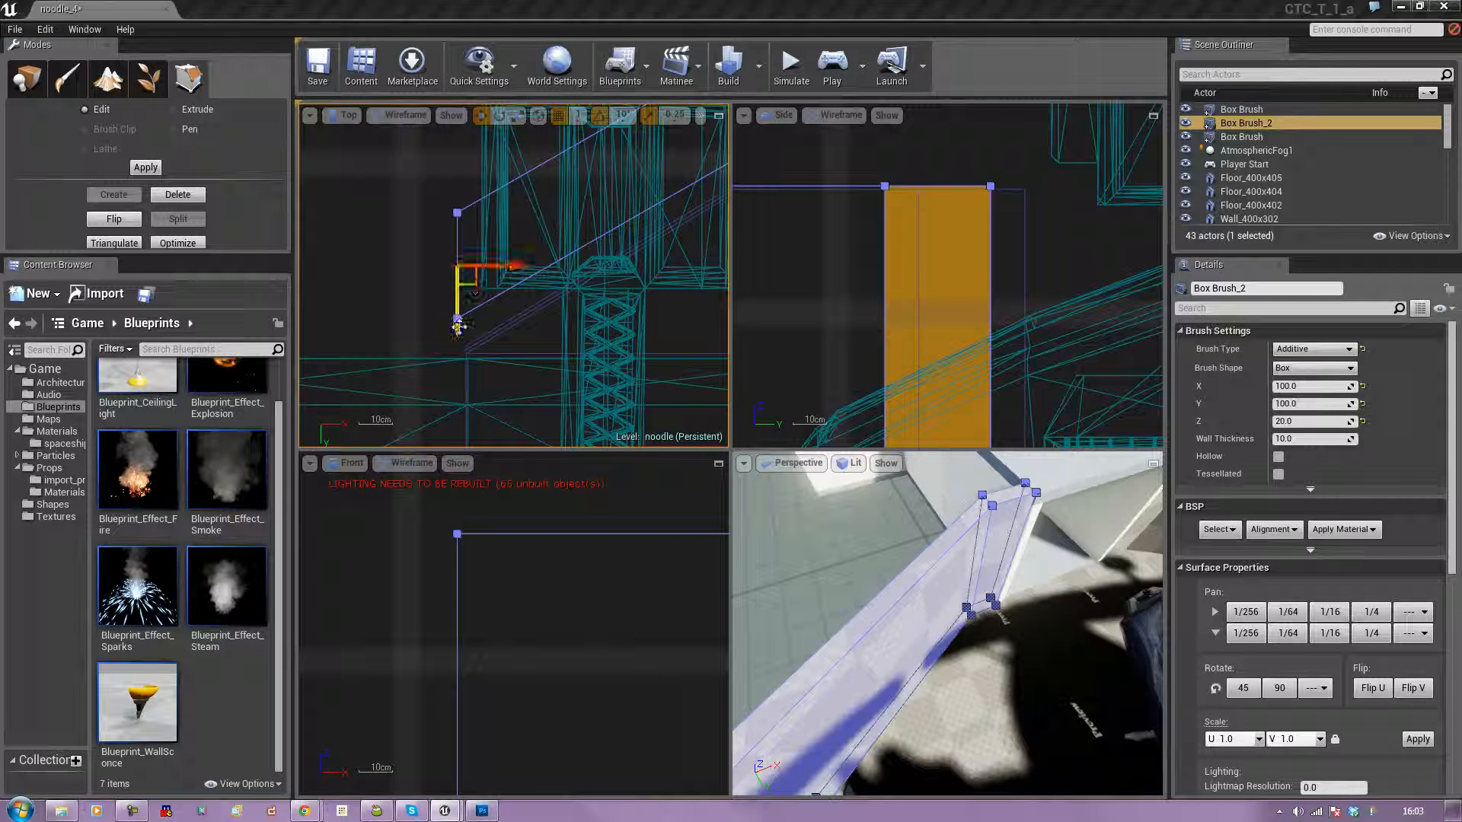
pyautogui.moveTo(473, 279)
pyautogui.mouseDown()
pyautogui.moveTo(476, 343)
pyautogui.moveTo(480, 316)
pyautogui.mouseUp()
pyautogui.click(370, 299)
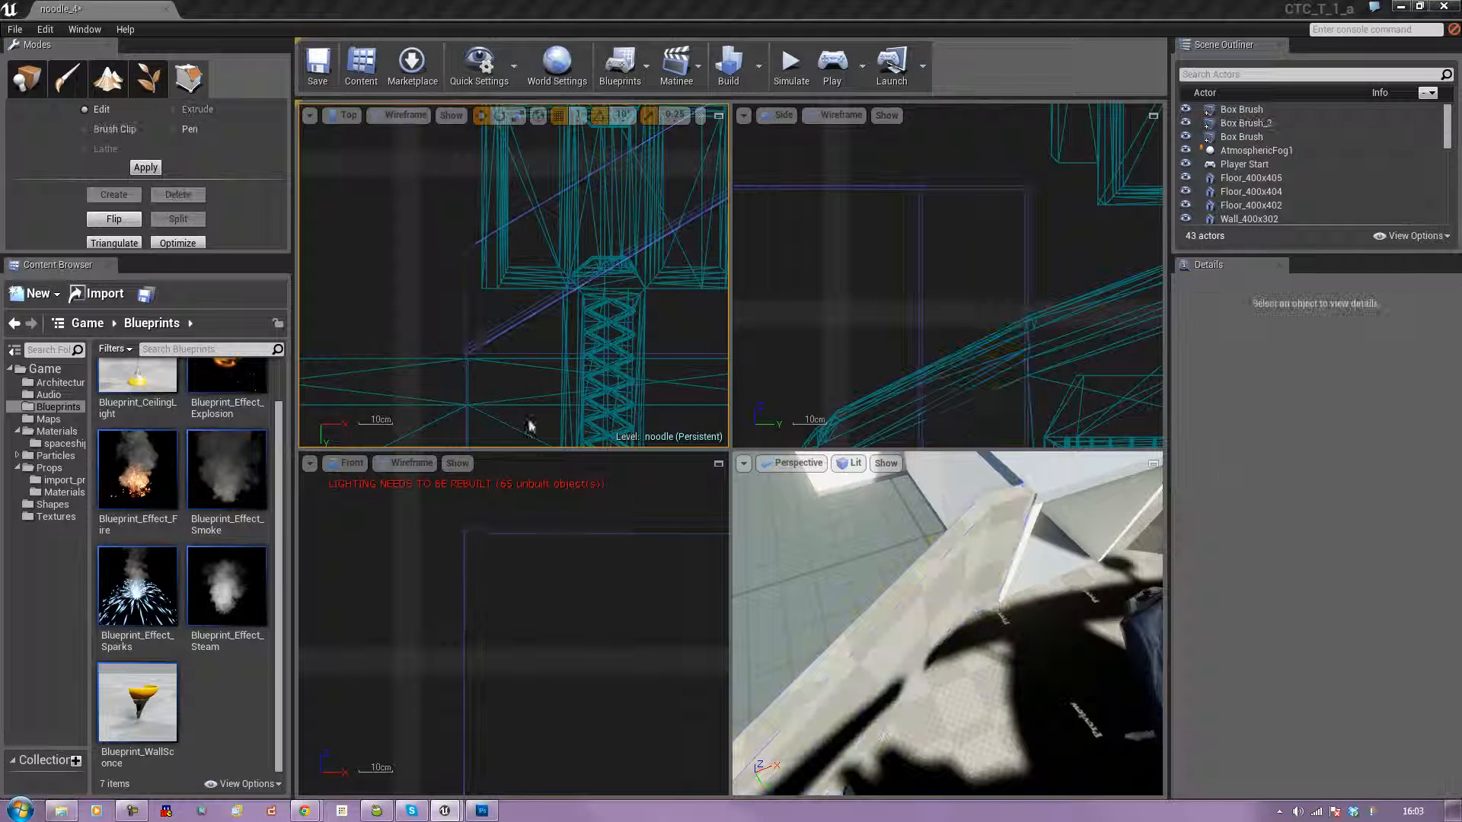
# Maximize the Perspective viewport, select the first Box Brush side wall and nudge it along Y to line up with the room's wall.
pyautogui.click(1153, 463)
pyautogui.moveTo(731, 449)
pyautogui.mouseDown(button='right')
pyautogui.moveTo(701, 297)
pyautogui.moveTo(959, 373)
pyautogui.moveTo(891, 320)
pyautogui.moveTo(983, 327)
pyautogui.moveTo(1006, 365)
pyautogui.moveTo(997, 427)
pyautogui.moveTo(860, 358)
pyautogui.moveTo(647, 346)
pyautogui.moveTo(678, 346)
pyautogui.moveTo(672, 320)
pyautogui.moveTo(644, 324)
pyautogui.moveTo(625, 289)
pyautogui.moveTo(609, 297)
pyautogui.moveTo(586, 316)
pyautogui.moveTo(623, 323)
pyautogui.moveTo(726, 462)
pyautogui.mouseUp(button='right')
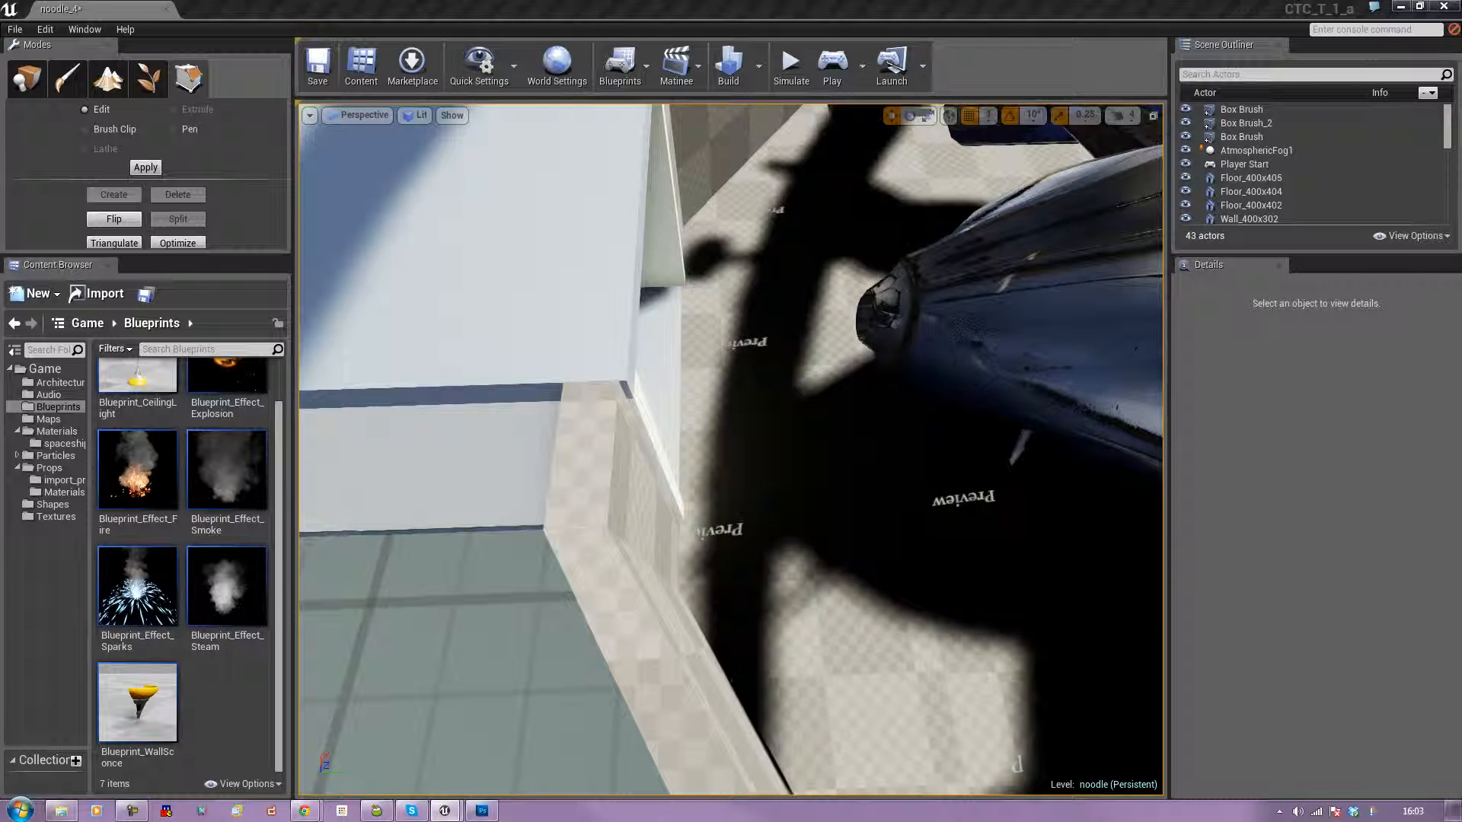
pyautogui.click(680, 581)
pyautogui.moveTo(686, 579); pyautogui.dragTo(690, 579)
pyautogui.moveTo(715, 506); pyautogui.dragTo(701, 347, button='right')
pyautogui.click(702, 348)
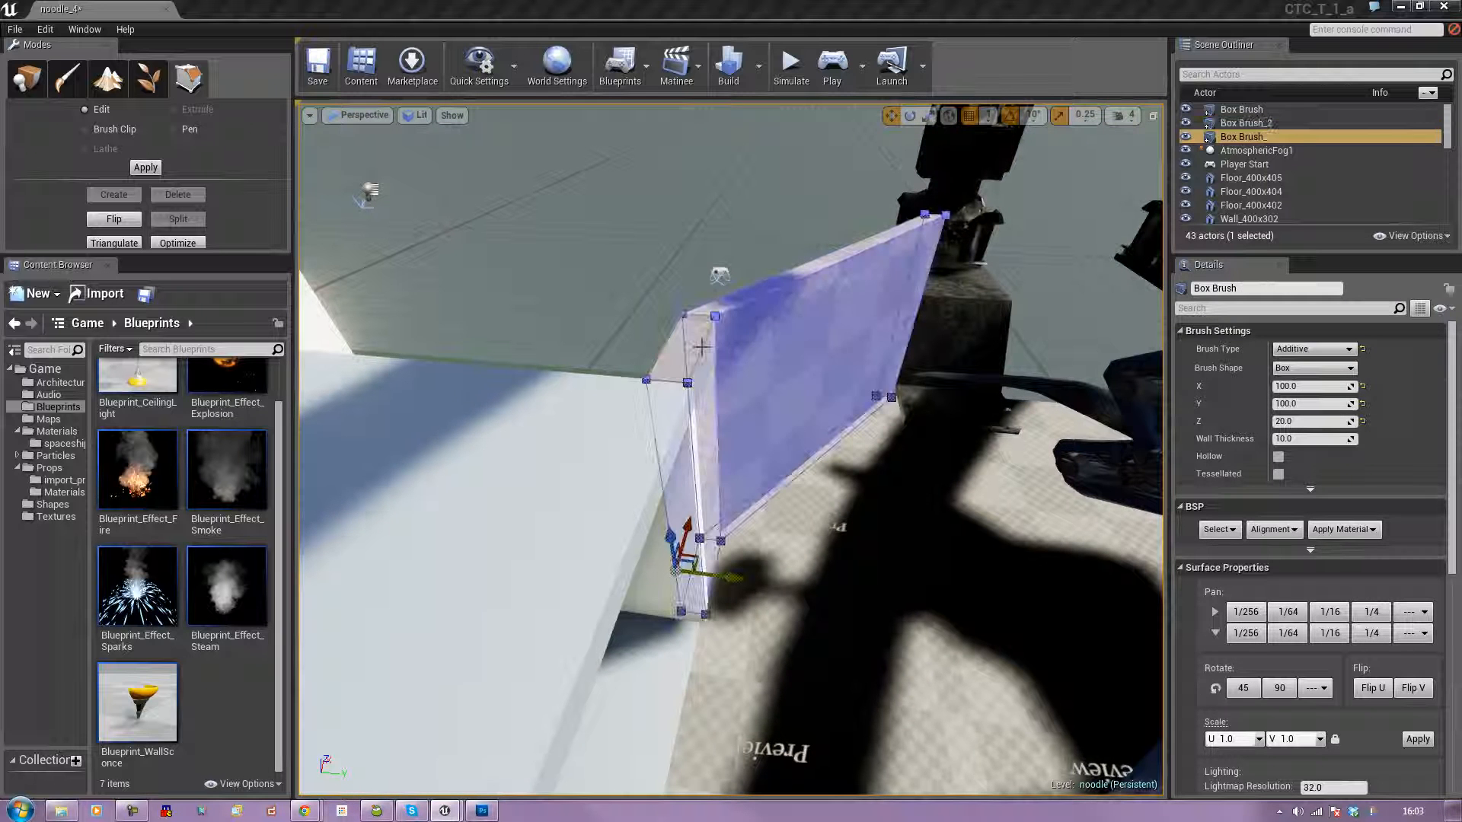
pyautogui.moveTo(734, 581); pyautogui.dragTo(735, 582)
pyautogui.moveTo(735, 582)
pyautogui.mouseDown(button='right')
pyautogui.moveTo(913, 584)
pyautogui.moveTo(1089, 563)
pyautogui.moveTo(1074, 678)
pyautogui.mouseUp(button='right')
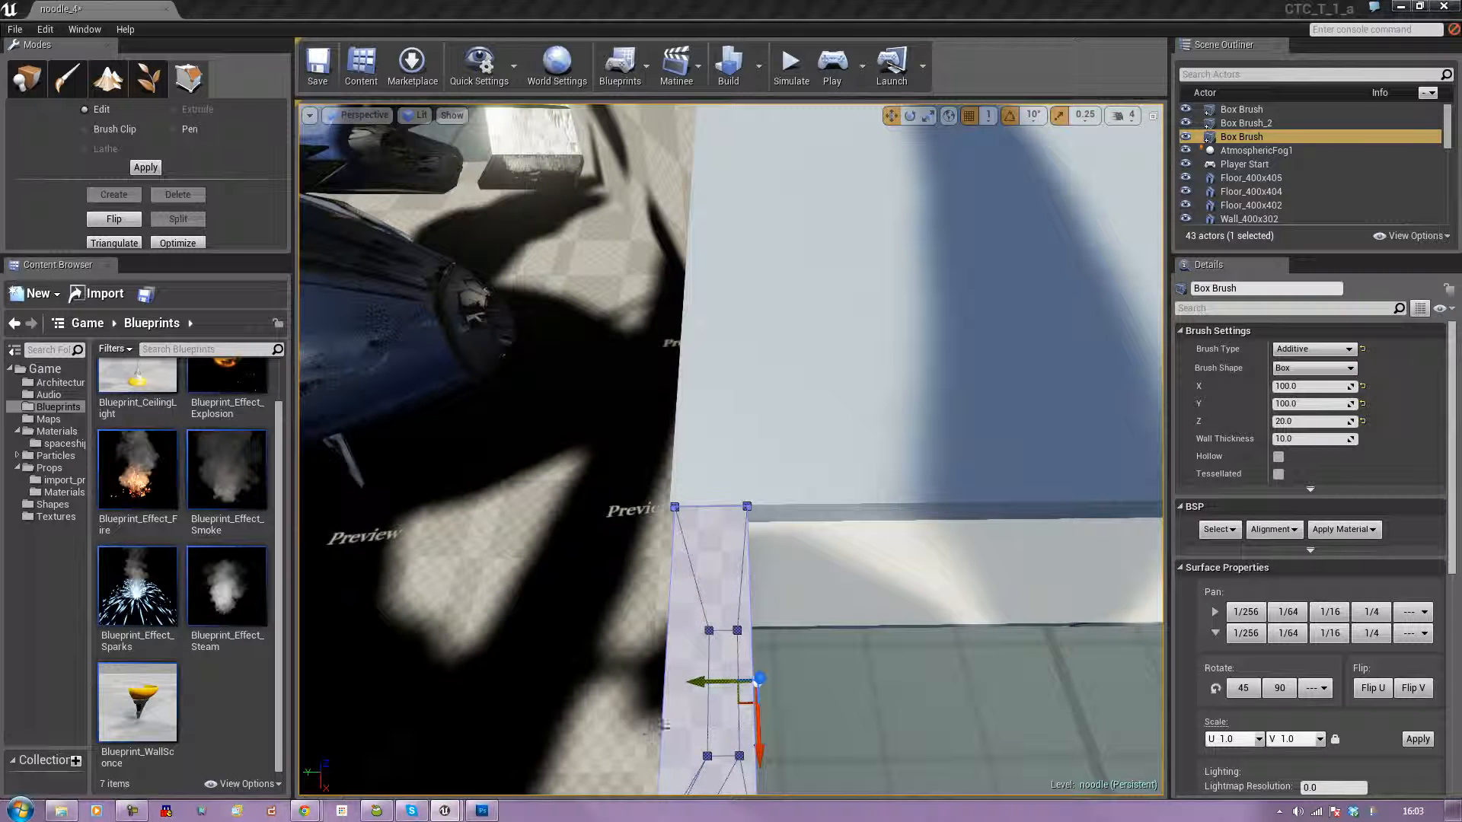
pyautogui.moveTo(705, 683); pyautogui.dragTo(665, 684)
pyautogui.moveTo(653, 649)
pyautogui.mouseDown(button='right')
pyautogui.moveTo(670, 716)
pyautogui.moveTo(757, 381)
pyautogui.moveTo(343, 385)
pyautogui.mouseUp(button='right')
# Select the spaceship mesh ship1 and set its uniform scale to 1.5.
pyautogui.click(757, 381)
pyautogui.moveTo(692, 381); pyautogui.dragTo(358, 393, button='right')
pyautogui.moveTo(823, 468); pyautogui.dragTo(777, 480, button='right')
pyautogui.click(823, 467)
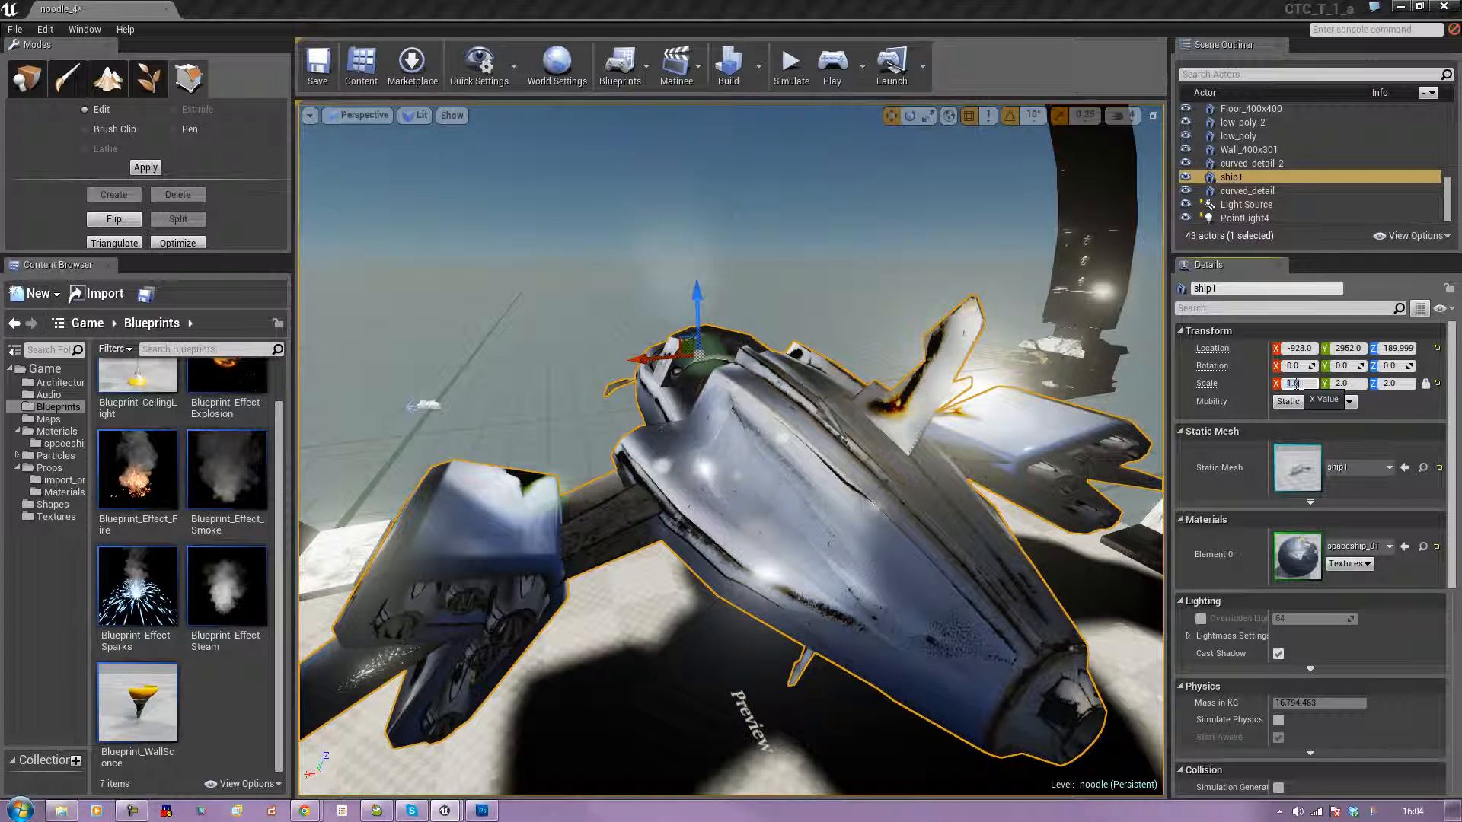
pyautogui.press('Return')
pyautogui.moveTo(898, 449); pyautogui.dragTo(1013, 449, button='right')
pyautogui.moveTo(973, 330)
pyautogui.mouseDown(button='right')
pyautogui.moveTo(1120, 362)
pyautogui.moveTo(983, 339)
pyautogui.moveTo(971, 320)
pyautogui.mouseUp(button='right')
pyautogui.moveTo(880, 419); pyautogui.dragTo(864, 419, button='right')
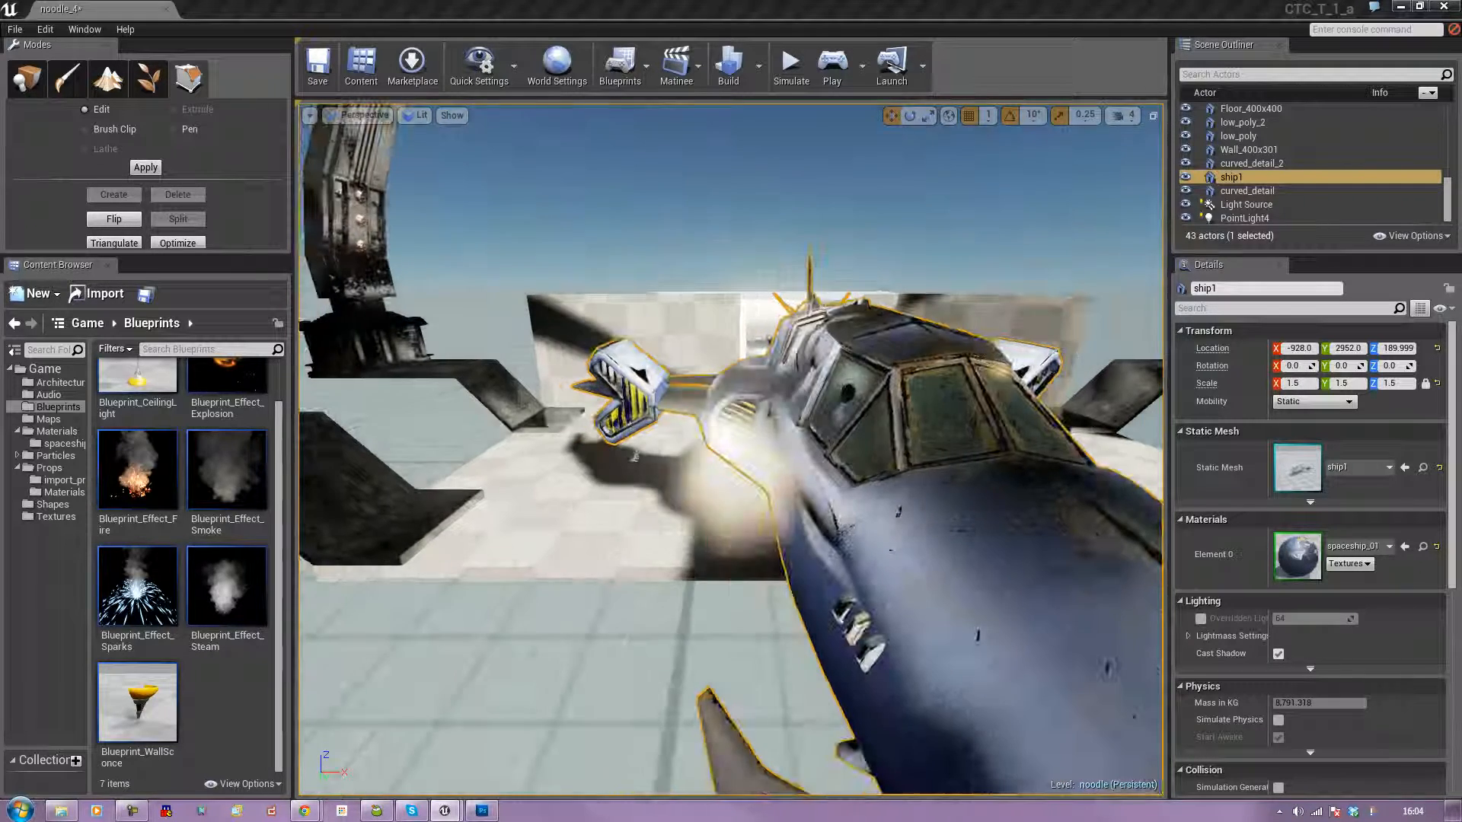
pyautogui.moveTo(988, 492); pyautogui.dragTo(1105, 495, button='right')
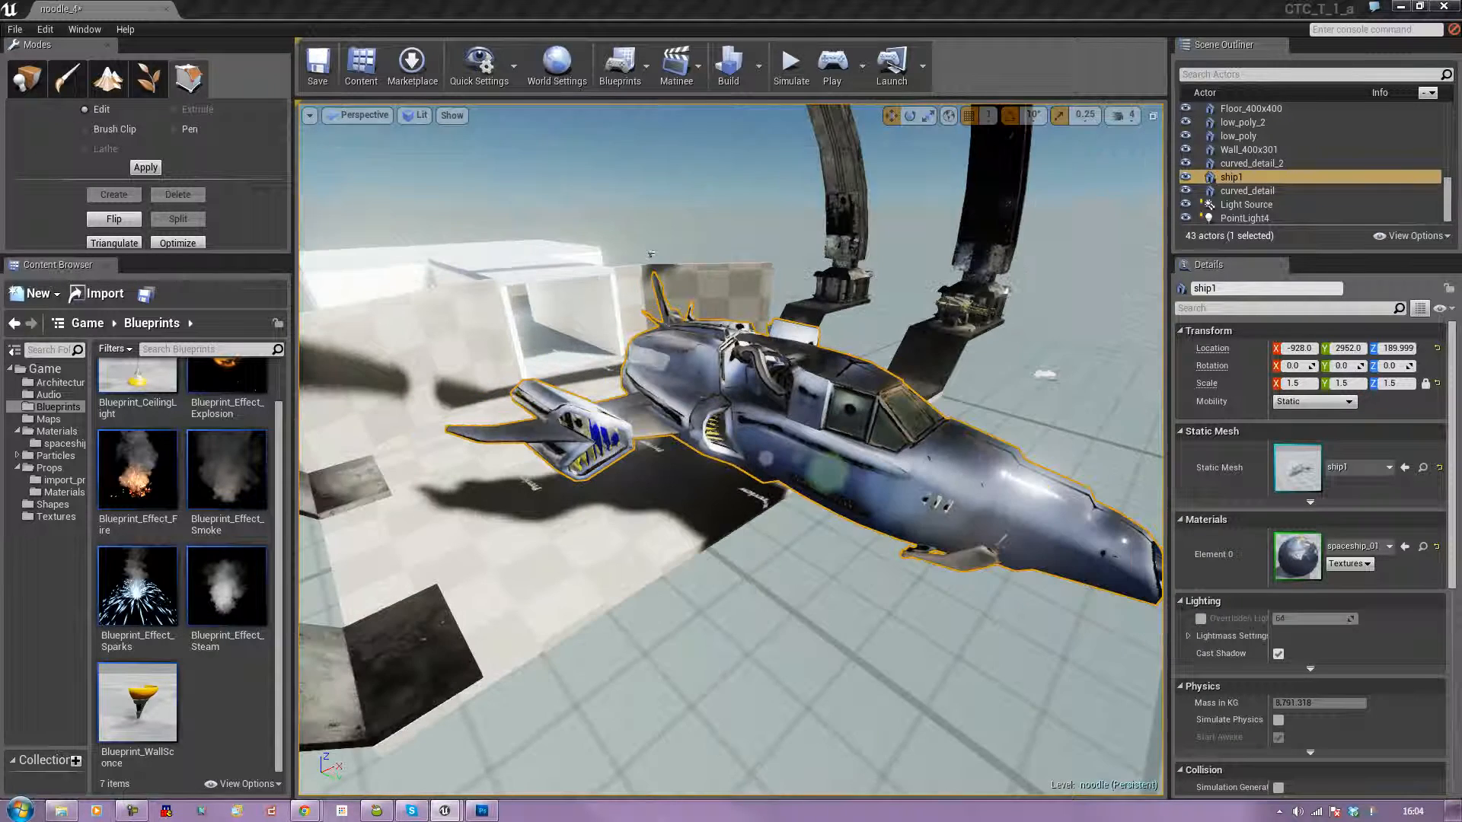
# Move the spaceship to X -1082 and Y 2872.
pyautogui.click(822, 579)
pyautogui.click(846, 495)
pyautogui.moveTo(845, 495); pyautogui.dragTo(503, 487, button='right')
pyautogui.moveTo(581, 441); pyautogui.dragTo(577, 453, button='right')
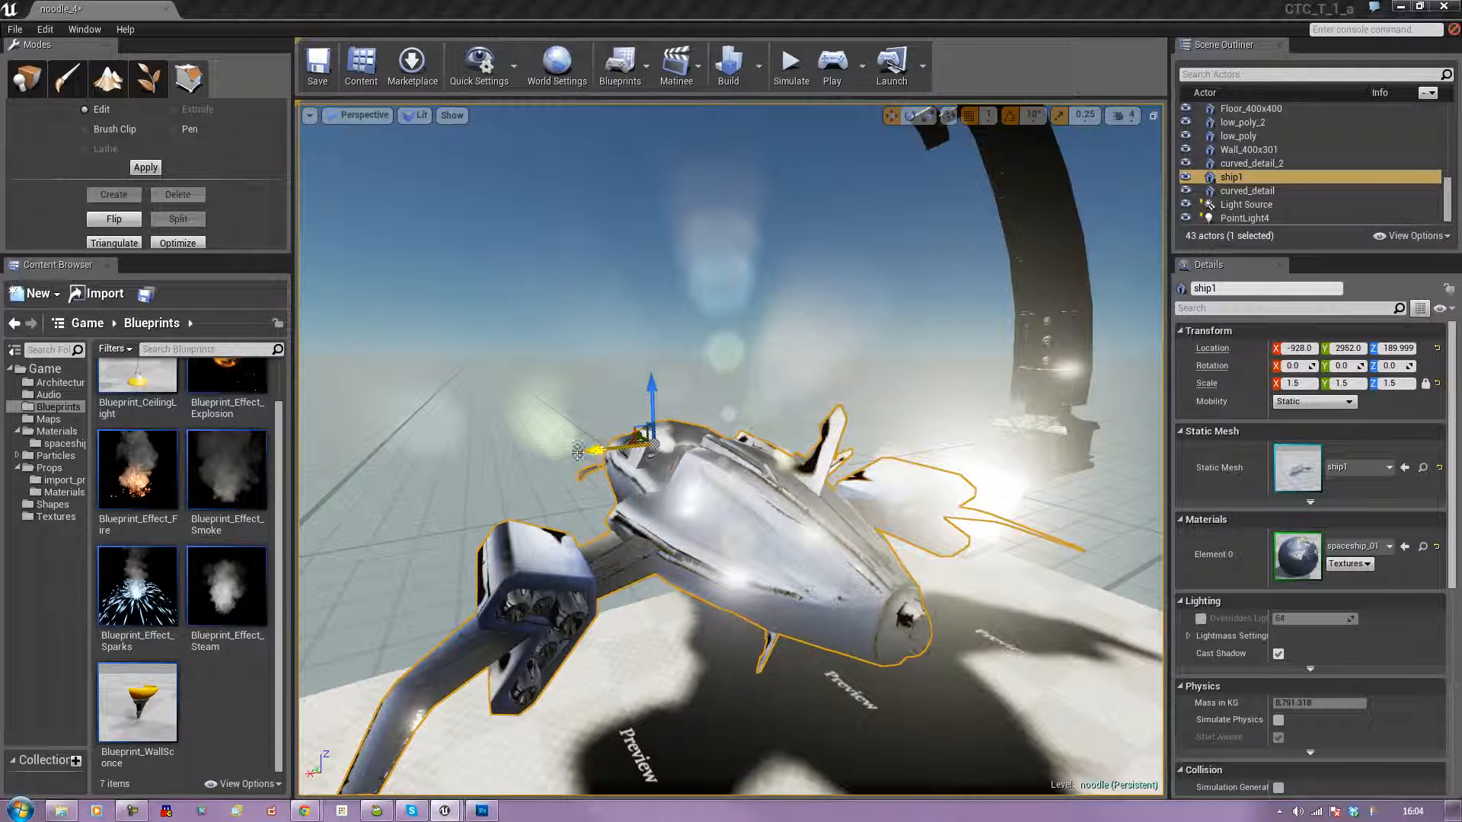
pyautogui.moveTo(601, 453); pyautogui.dragTo(651, 452)
pyautogui.moveTo(653, 453); pyautogui.dragTo(518, 430, button='right')
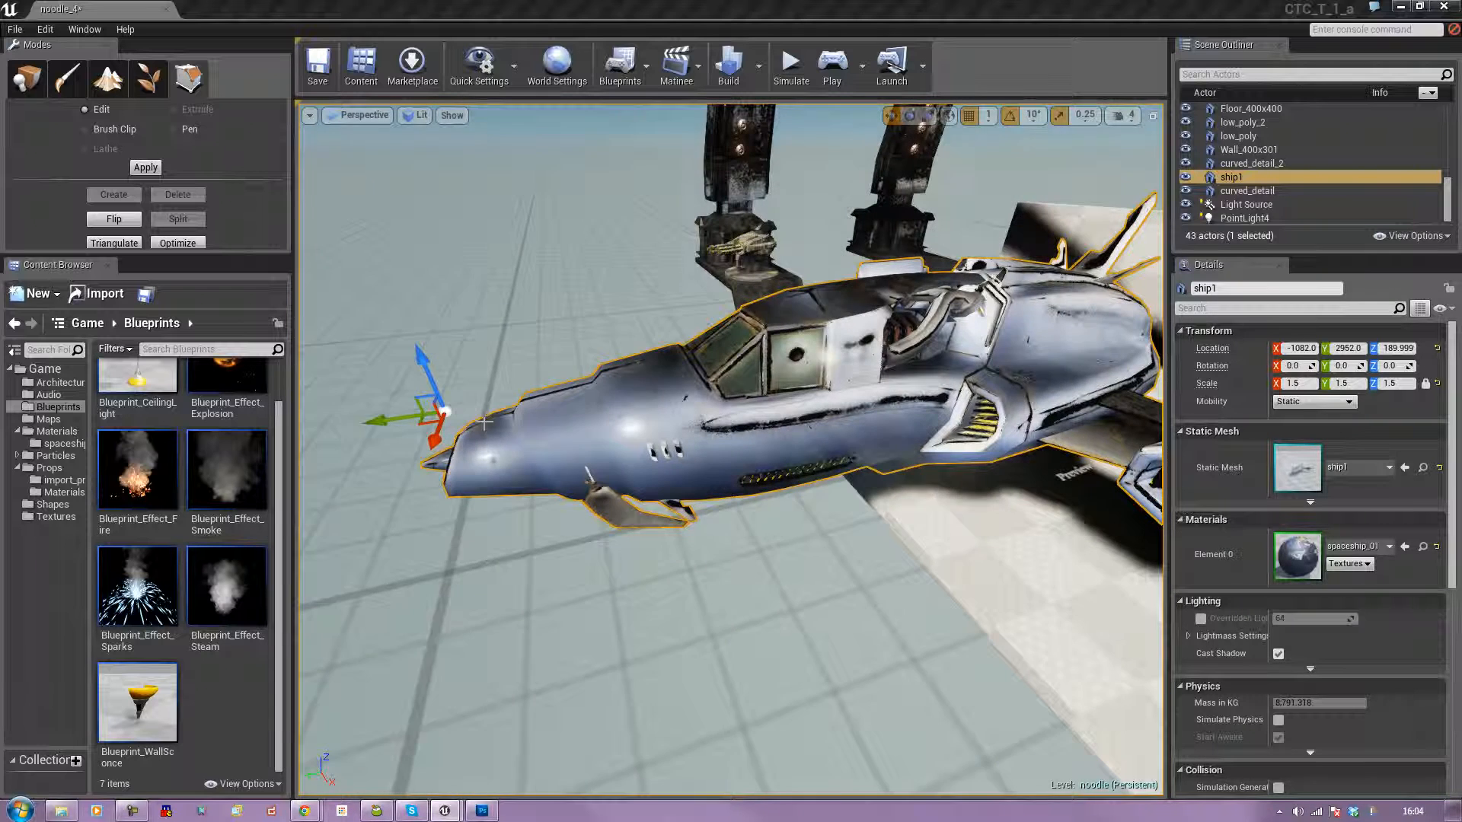
pyautogui.moveTo(385, 420); pyautogui.dragTo(455, 411)
# Rotate the spaceship 90° around its vertical axis.
pyautogui.moveTo(455, 412); pyautogui.dragTo(513, 688, button='right')
pyautogui.press('e')
pyautogui.moveTo(630, 610); pyautogui.dragTo(683, 569)
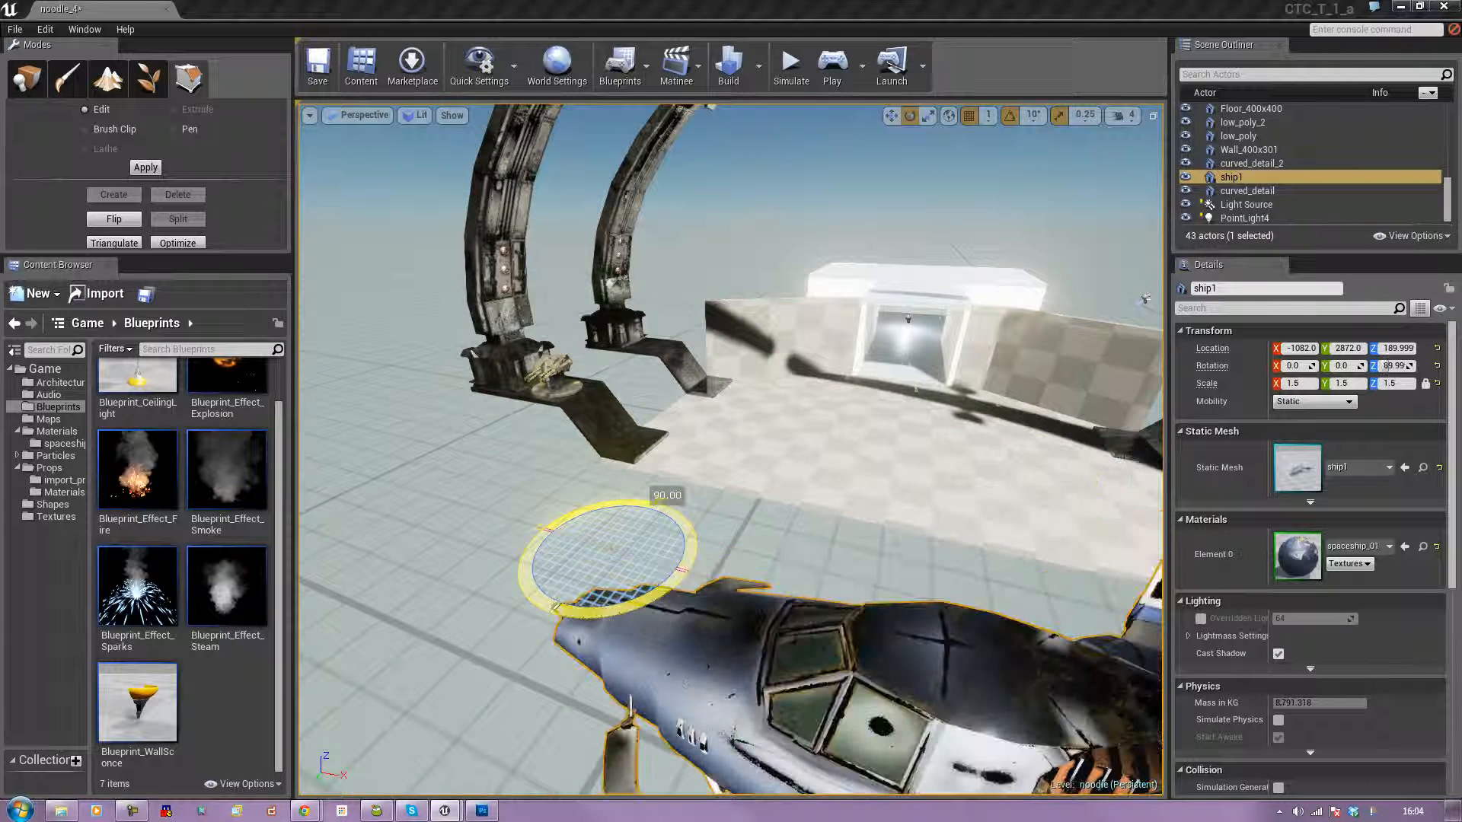
pyautogui.moveTo(683, 569); pyautogui.dragTo(744, 639, button='right')
# Move the spaceship over the hangar floor to X -1345 and Y 1996.
pyautogui.press('w')
pyautogui.moveTo(830, 613); pyautogui.dragTo(401, 607)
pyautogui.moveTo(402, 607); pyautogui.dragTo(320, 615, button='right')
pyautogui.keyDown('alt'); pyautogui.moveTo(652, 568); pyautogui.dragTo(552, 569); pyautogui.keyUp('alt')
pyautogui.moveTo(624, 475); pyautogui.dragTo(502, 380)
pyautogui.moveTo(503, 381); pyautogui.dragTo(502, 482, button='middle')
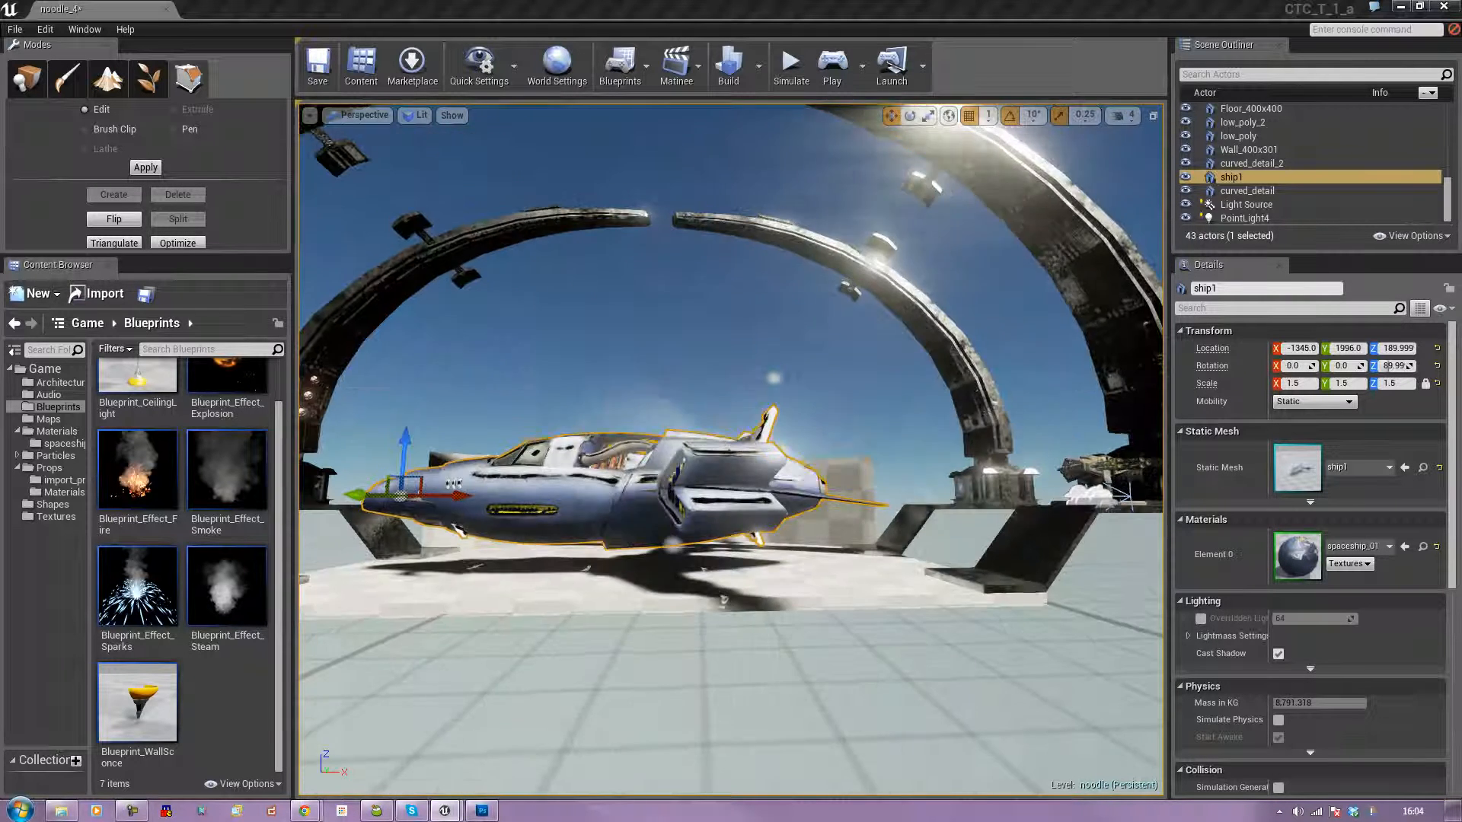
# Lower the spaceship to Z 139.999 above the floor and shift it along Y to 2098.
pyautogui.moveTo(401, 441); pyautogui.dragTo(398, 458)
pyautogui.moveTo(398, 457)
pyautogui.mouseDown(button='middle')
pyautogui.moveTo(495, 457)
pyautogui.moveTo(492, 495)
pyautogui.moveTo(434, 499)
pyautogui.moveTo(422, 465)
pyautogui.moveTo(400, 468)
pyautogui.mouseUp(button='middle')
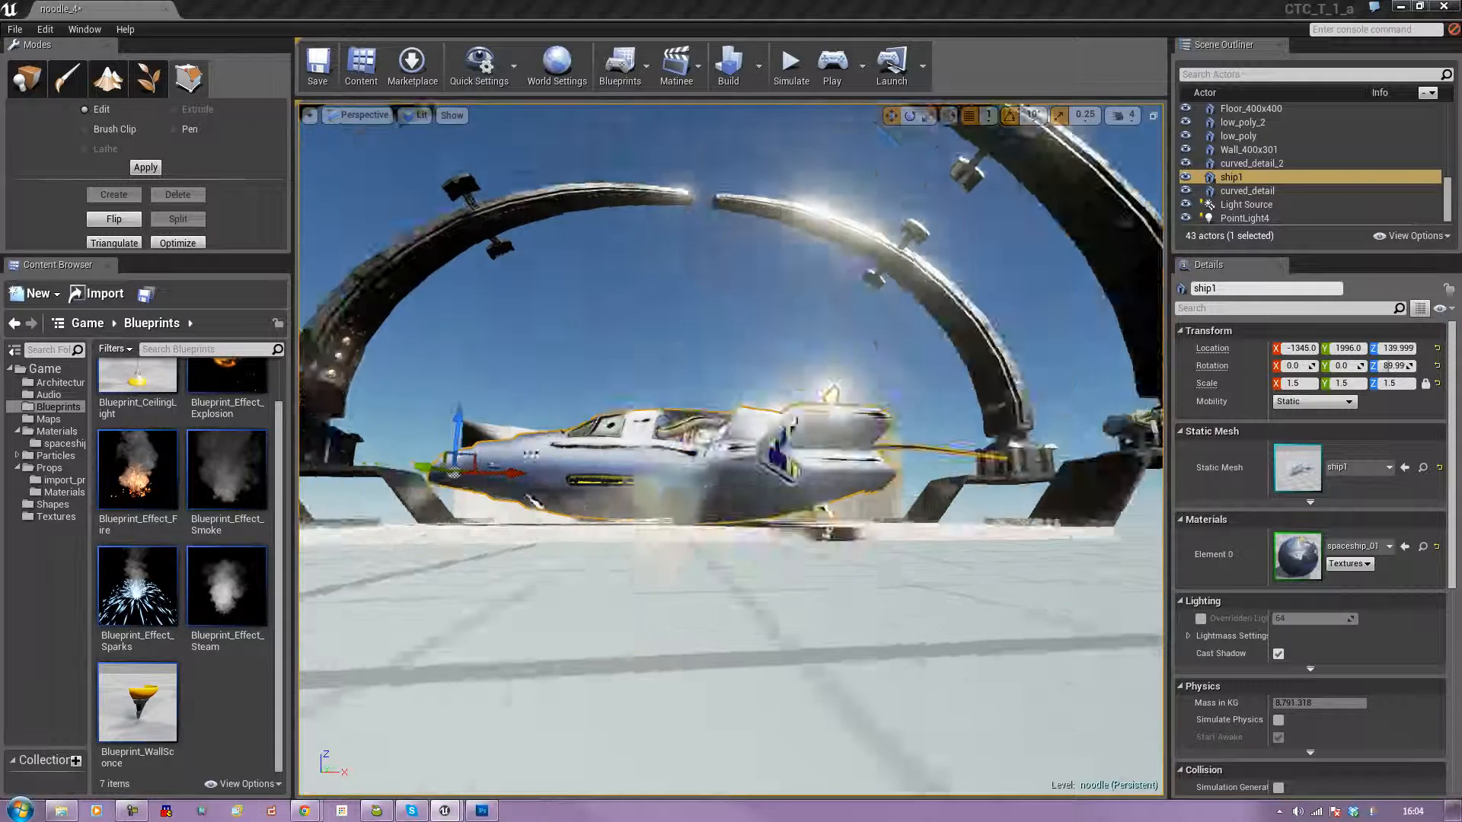
pyautogui.moveTo(400, 468); pyautogui.dragTo(644, 468, button='right')
pyautogui.moveTo(409, 654); pyautogui.dragTo(742, 643)
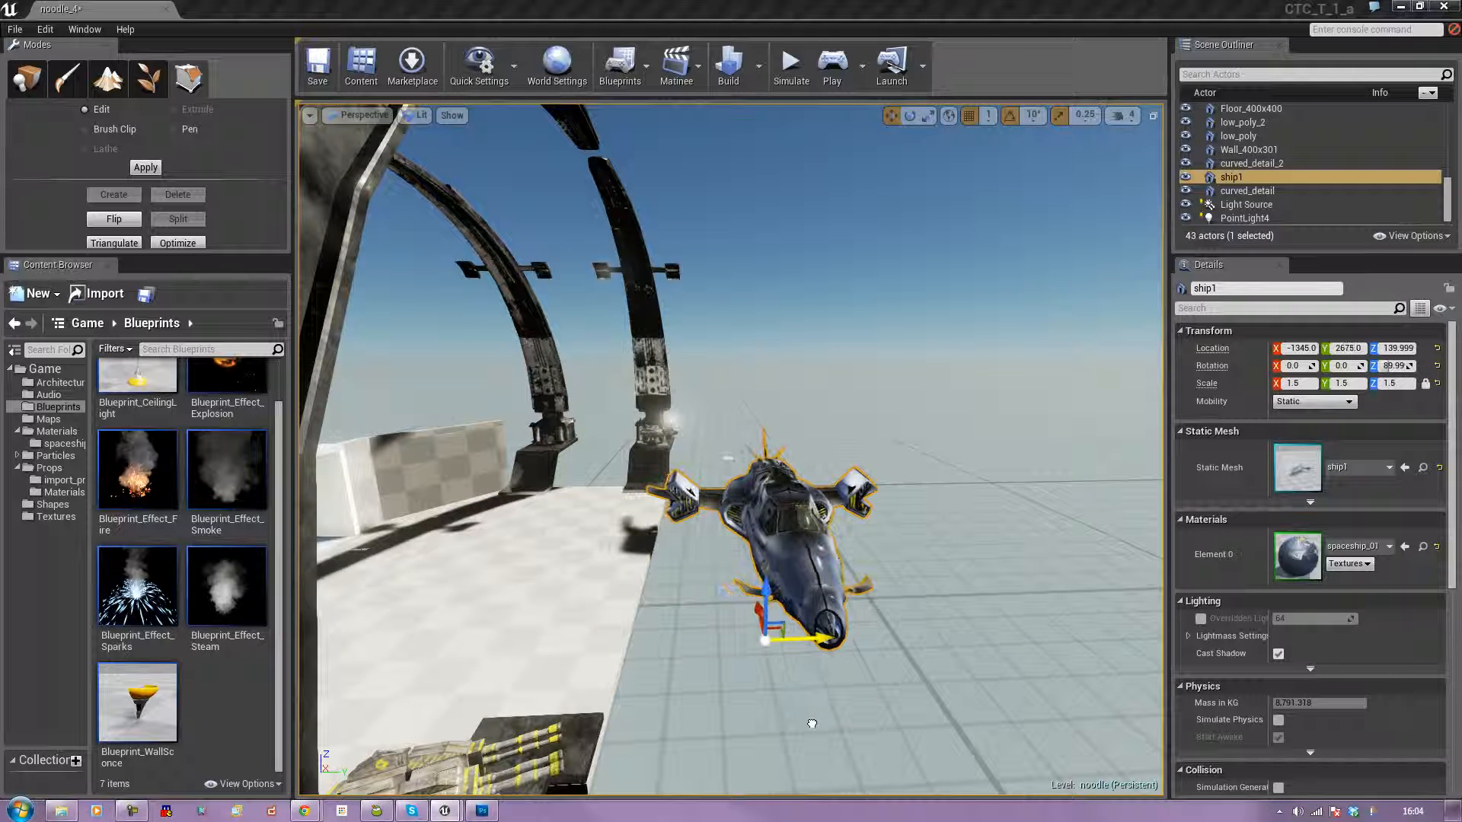
pyautogui.moveTo(815, 725); pyautogui.dragTo(489, 733)
pyautogui.moveTo(594, 548); pyautogui.dragTo(525, 552, button='right')
pyautogui.moveTo(381, 754); pyautogui.dragTo(620, 783, button='right')
# Apply the M_Tech_Hex_Tile_Pulse material from the Materials folder to the first floor tiles inside the white room.
pyautogui.moveTo(731, 449); pyautogui.dragTo(1035, 404, button='right')
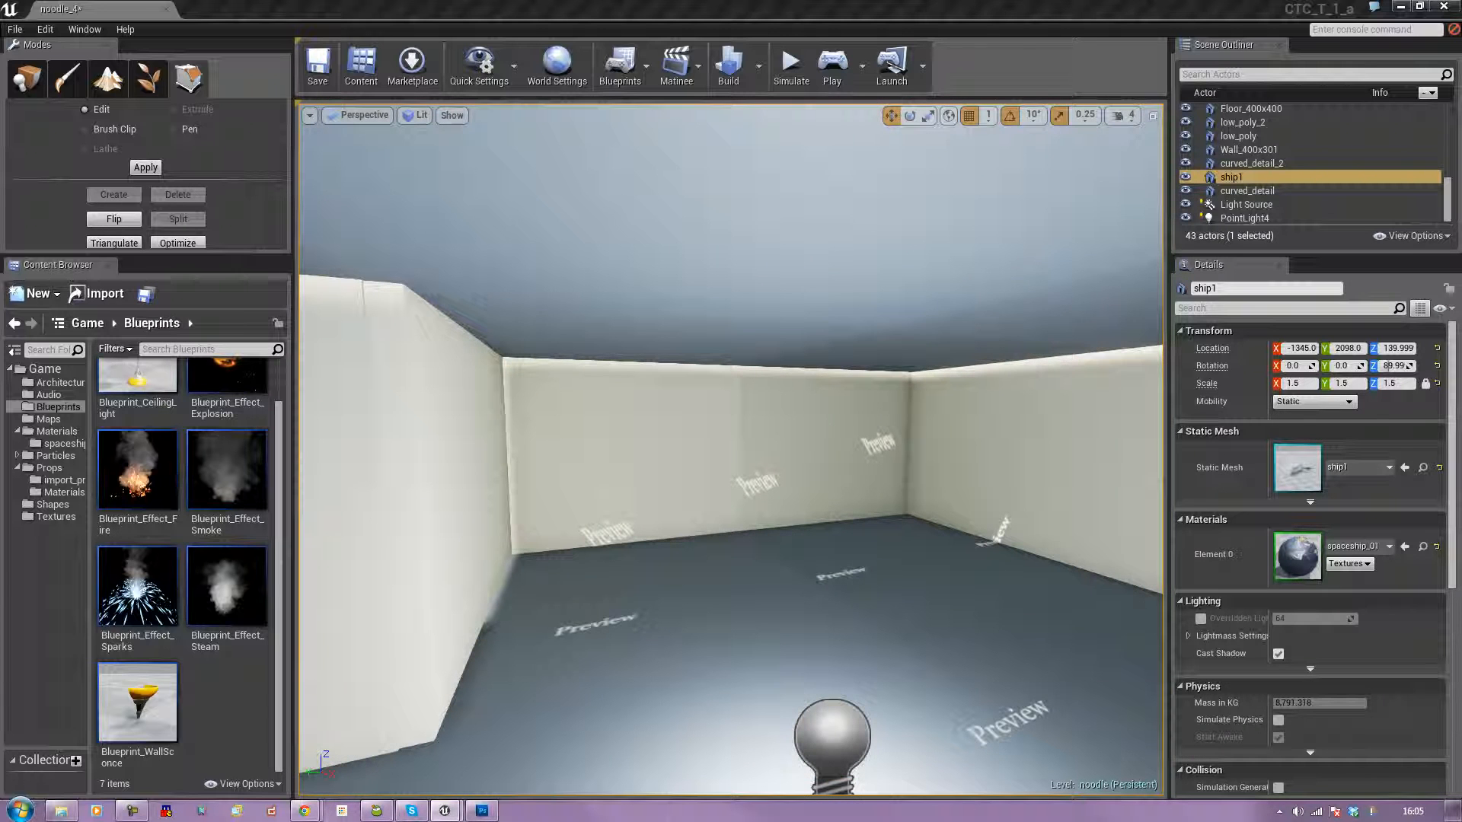
pyautogui.click(55, 431)
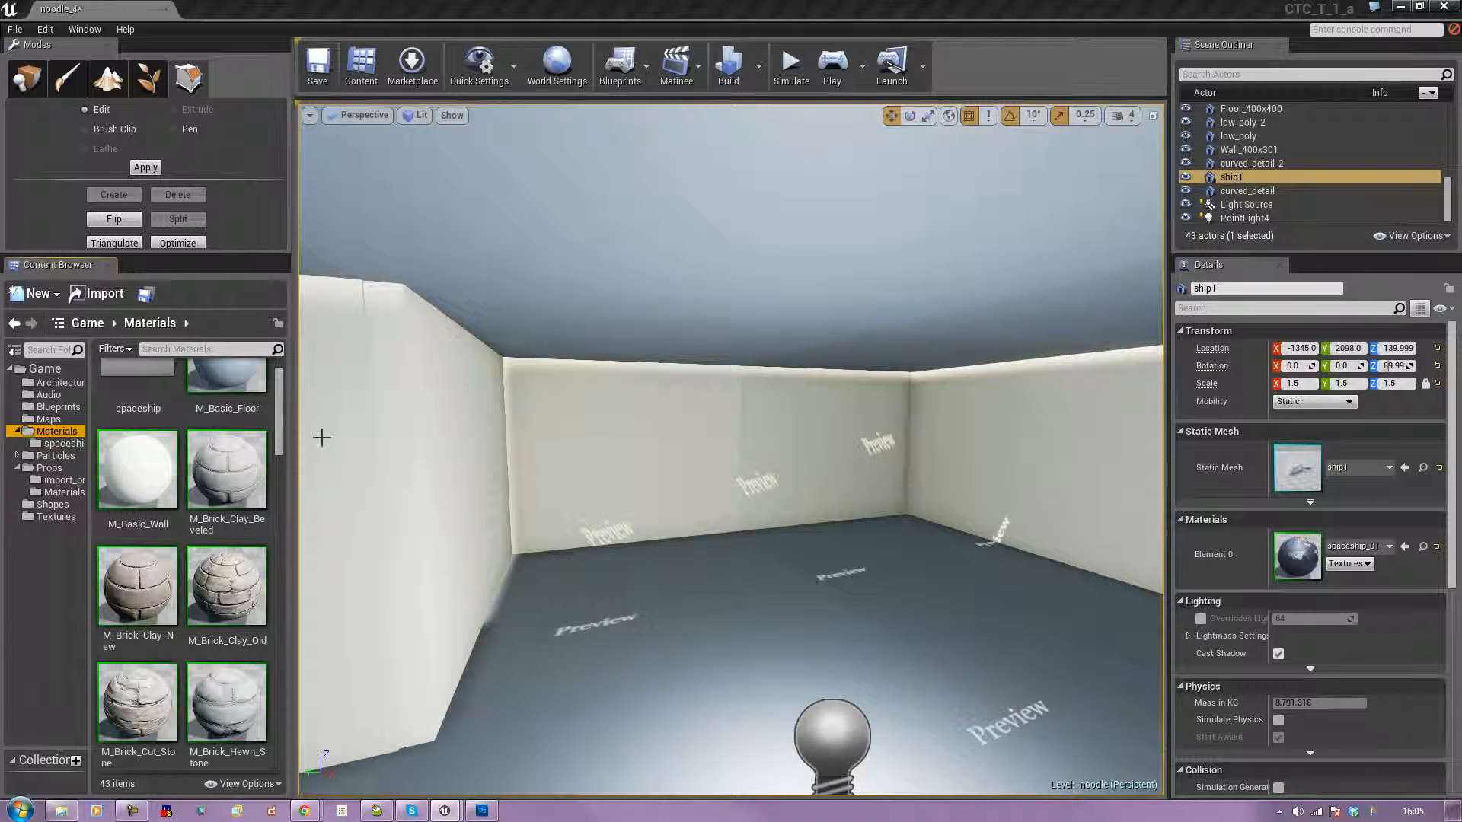
pyautogui.moveTo(279, 424); pyautogui.dragTo(289, 680)
pyautogui.moveTo(225, 510); pyautogui.dragTo(662, 655)
pyautogui.moveTo(223, 515); pyautogui.dragTo(883, 610)
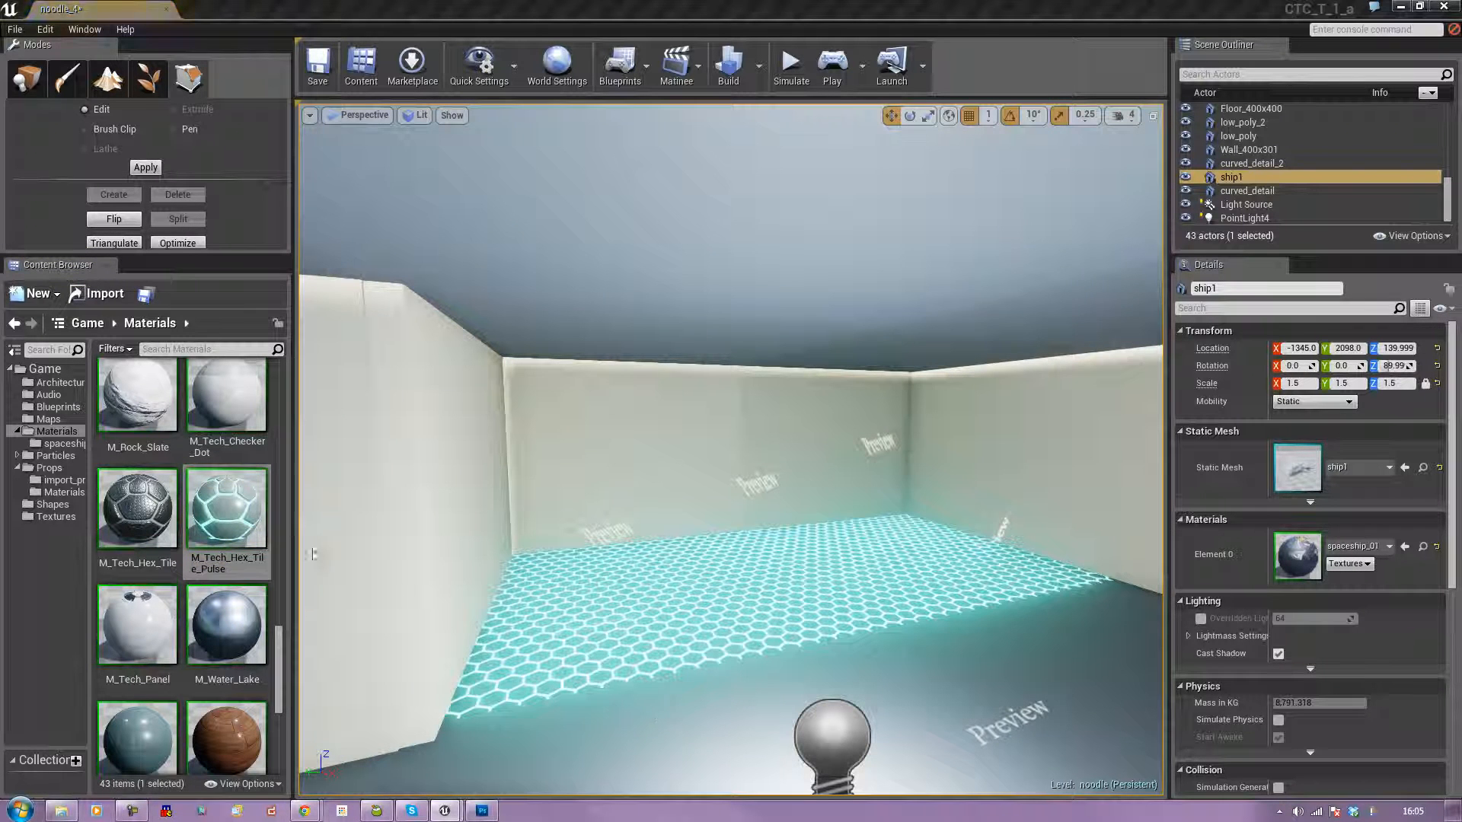
pyautogui.moveTo(216, 514); pyautogui.dragTo(1000, 651)
# Cover the room's remaining floor tiles with the M_Tech_Hex_Tile_Pulse material.
pyautogui.moveTo(968, 628); pyautogui.dragTo(723, 627, button='right')
pyautogui.moveTo(226, 508); pyautogui.dragTo(609, 590)
pyautogui.moveTo(242, 504); pyautogui.dragTo(579, 499)
pyautogui.moveTo(579, 501); pyautogui.dragTo(476, 471, button='right')
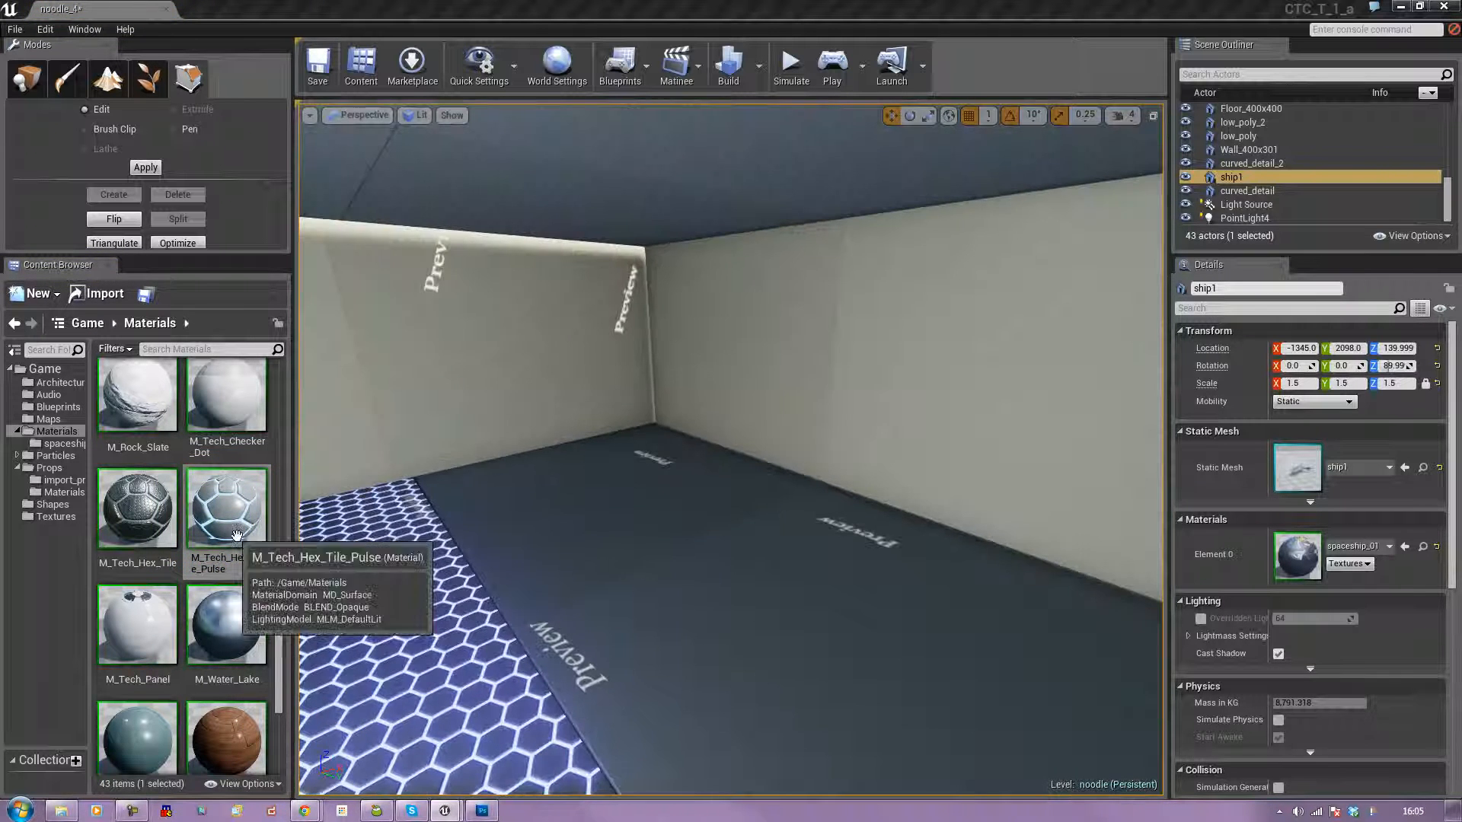
pyautogui.moveTo(227, 509); pyautogui.dragTo(737, 644)
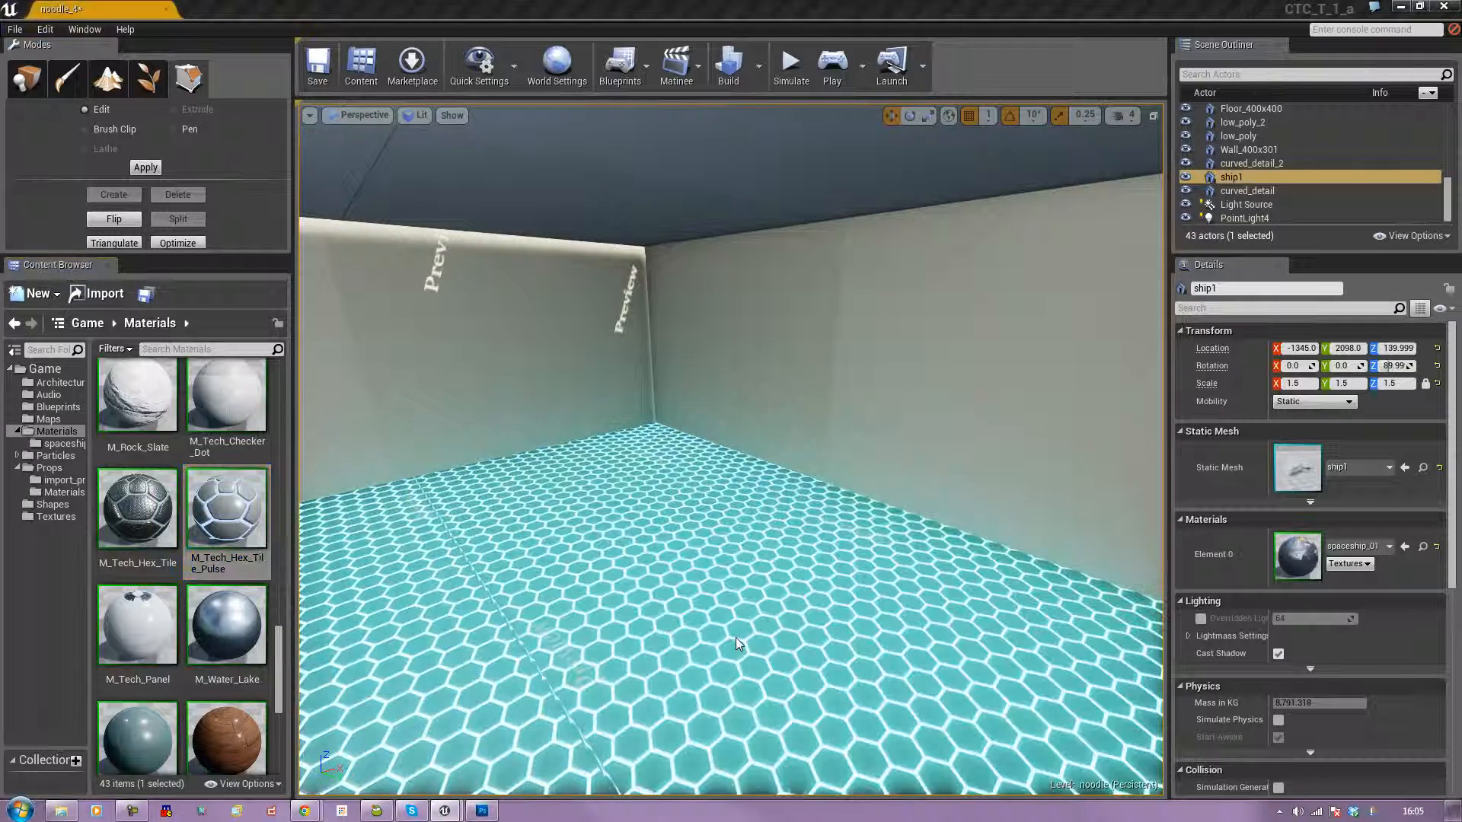
# Apply the M_Concrete_Tiles material to the hangar floor brush beneath the spaceship.
pyautogui.moveTo(737, 645); pyautogui.dragTo(1058, 587, button='right')
pyautogui.press('w')
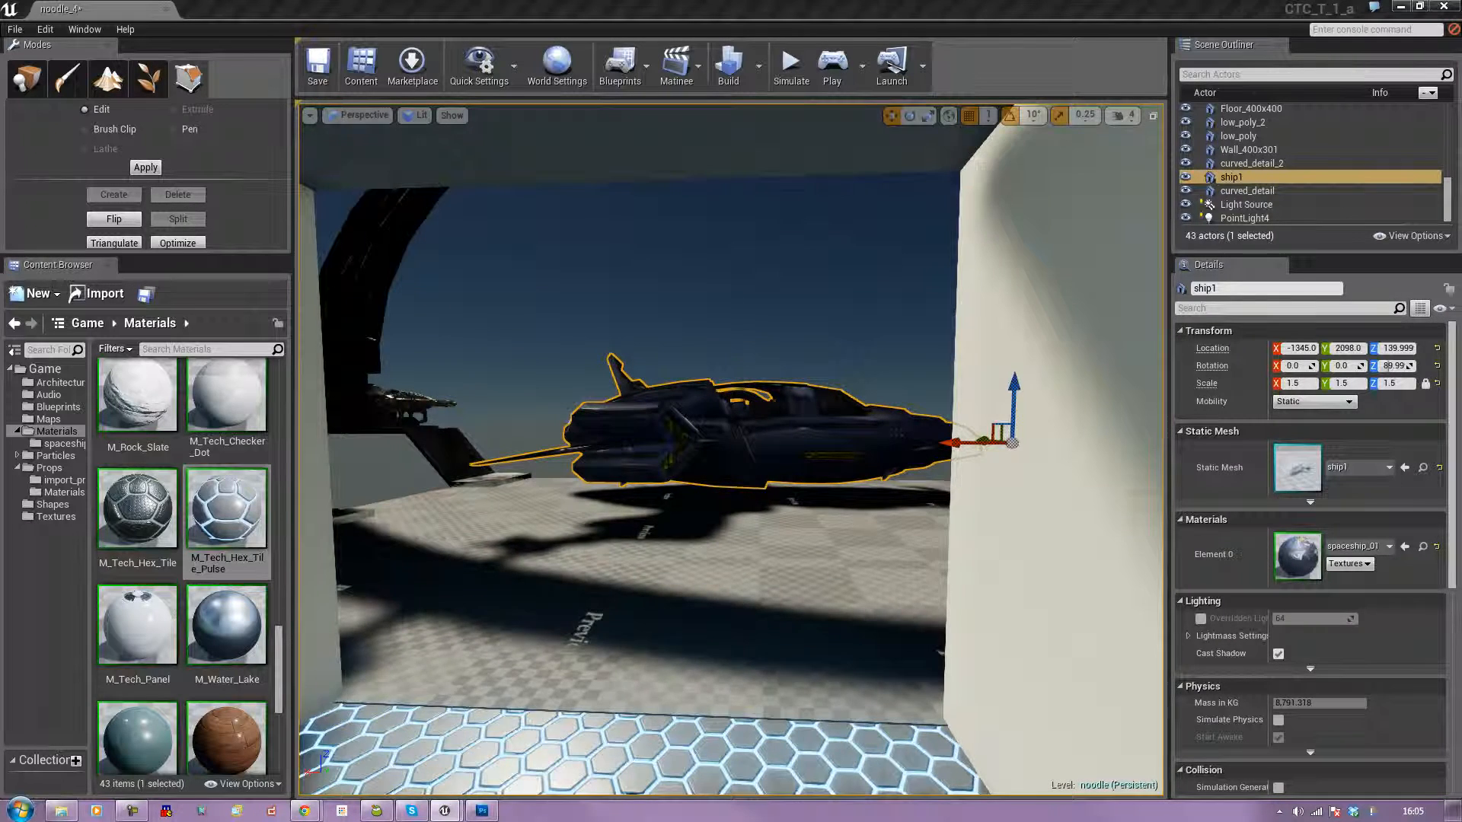
pyautogui.moveTo(279, 670); pyautogui.dragTo(609, 633)
pyautogui.moveTo(608, 635)
pyautogui.mouseDown(button='right')
pyautogui.moveTo(676, 618)
pyautogui.moveTo(644, 621)
pyautogui.moveTo(619, 572)
pyautogui.moveTo(608, 637)
pyautogui.mouseUp(button='right')
pyautogui.press('w')
pyautogui.moveTo(226, 514); pyautogui.dragTo(452, 560)
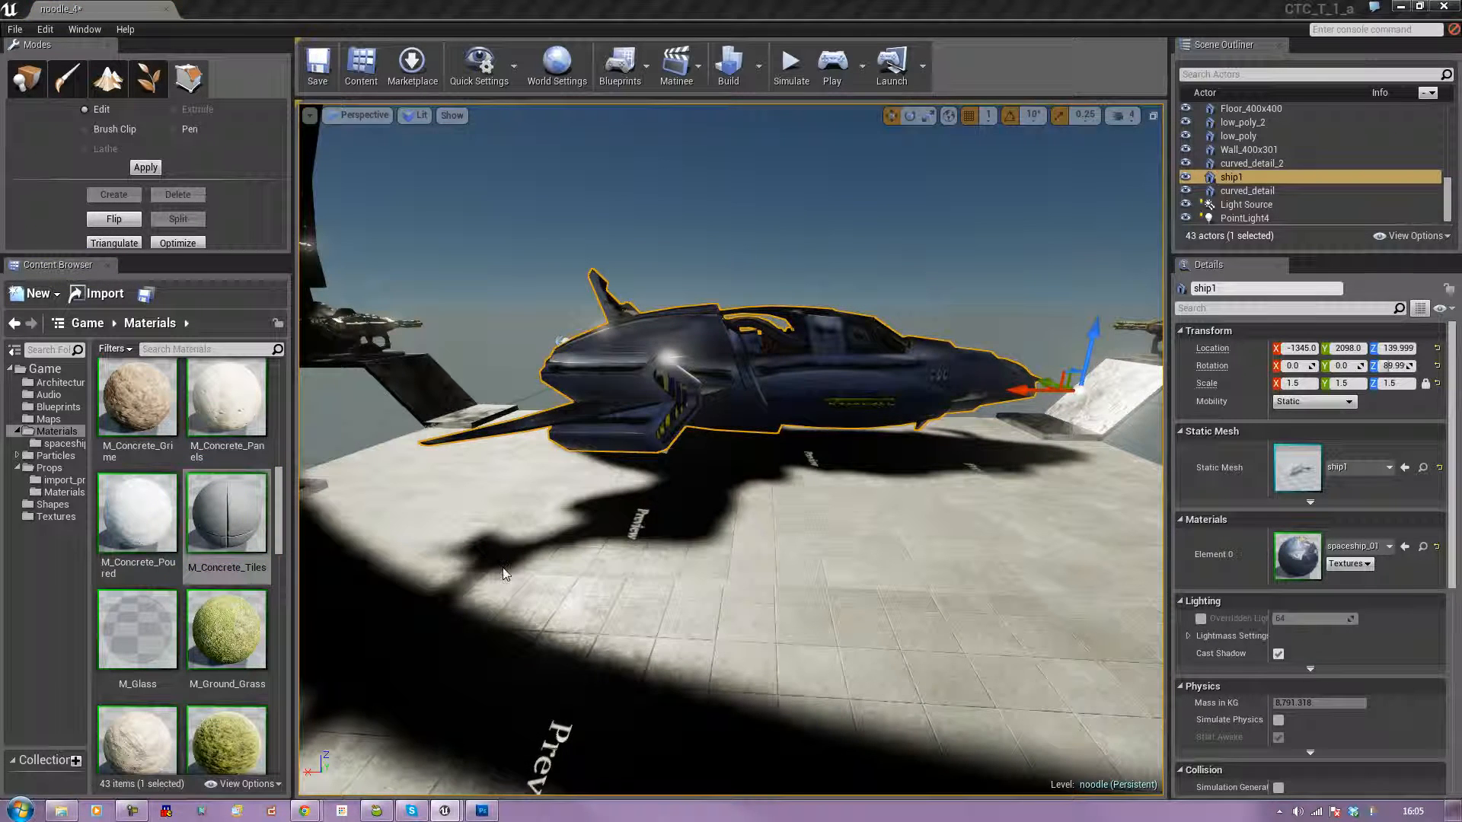
# Select the hangar floor brush and apply the Align Surface Planar texture alignment, leaving the selection cleared.
pyautogui.moveTo(692, 599); pyautogui.dragTo(838, 616, button='right')
pyautogui.click(693, 599)
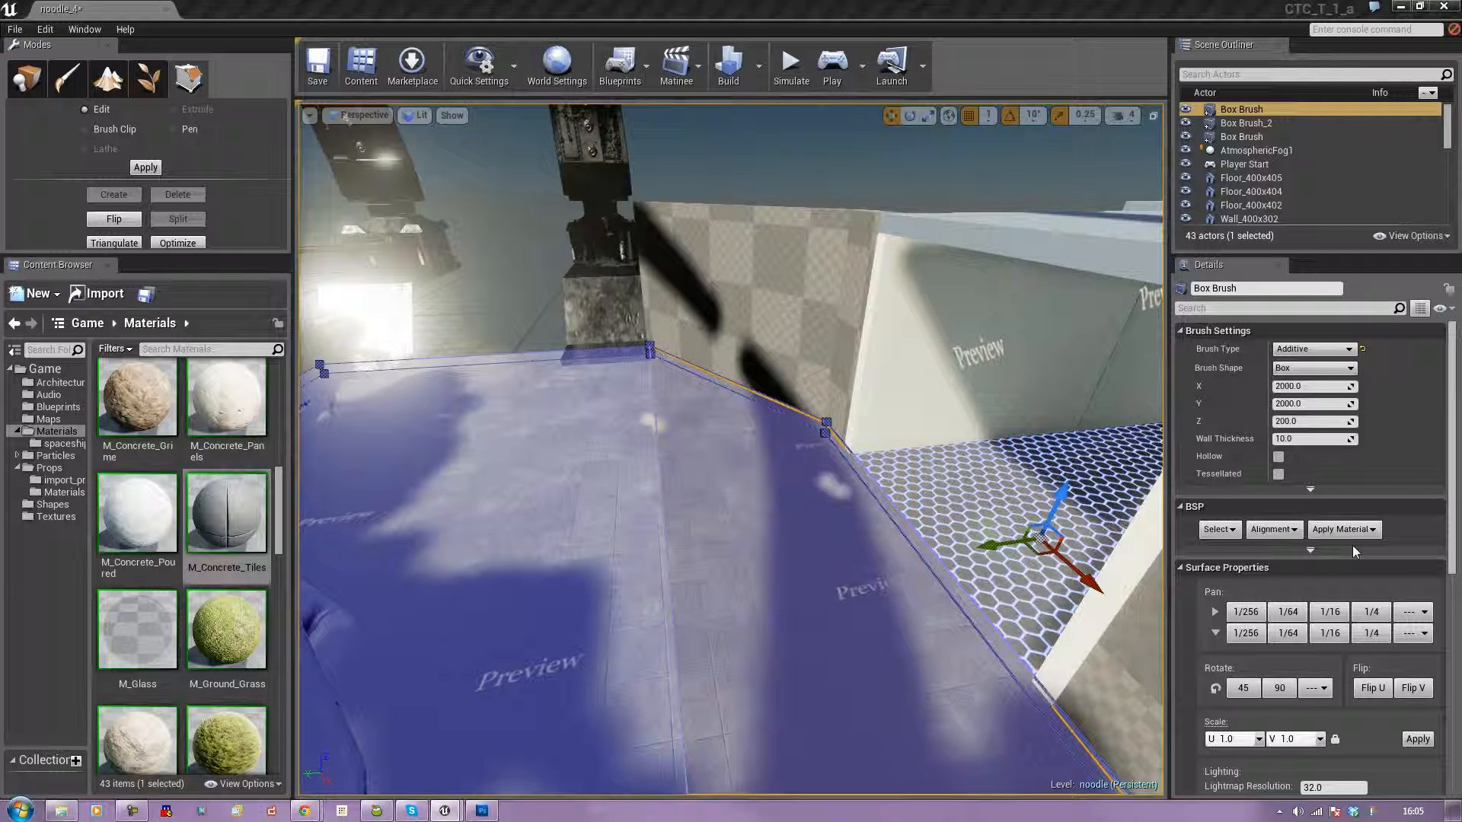
pyautogui.click(1292, 531)
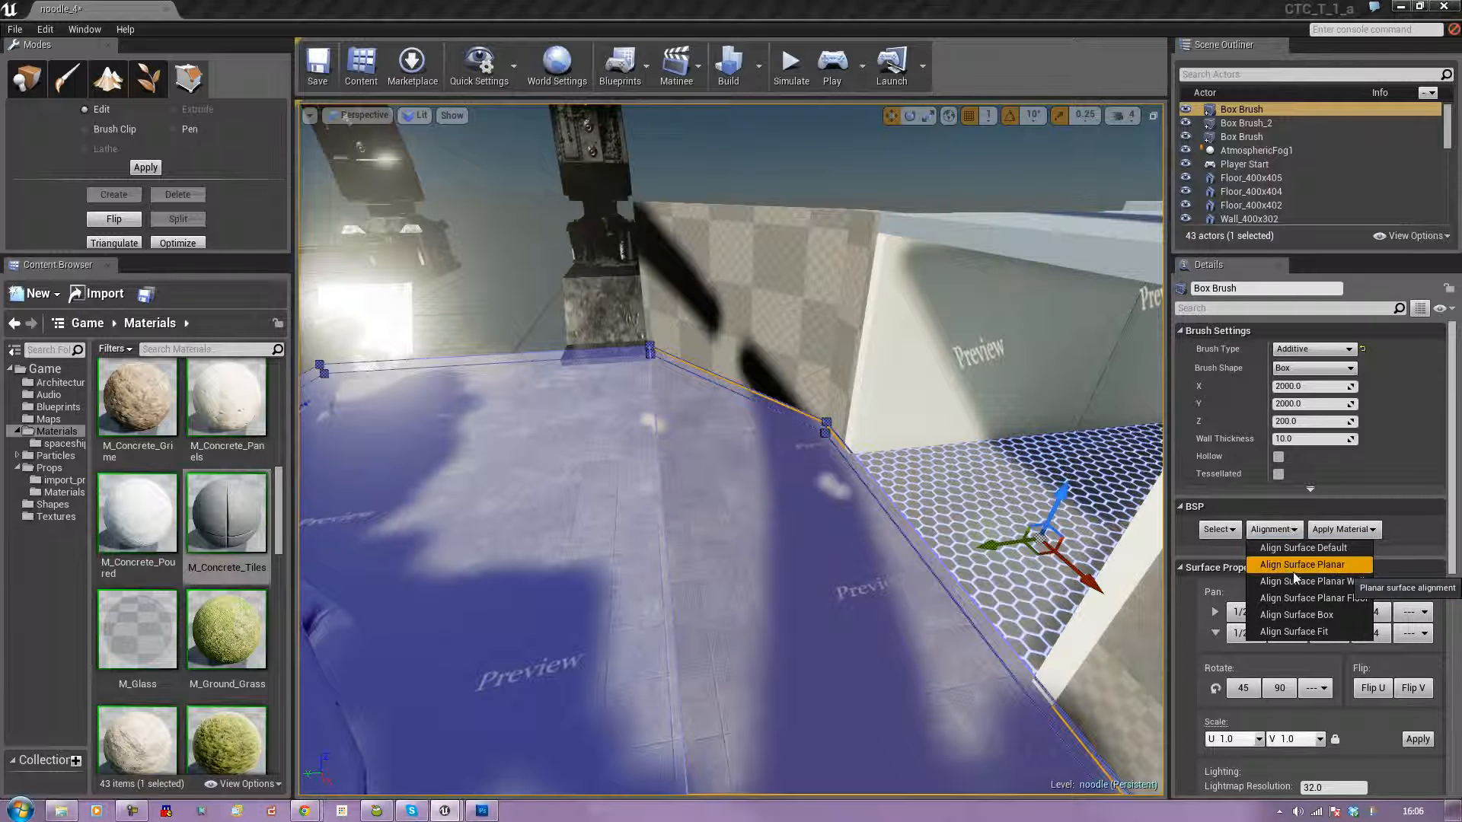
pyautogui.click(1293, 567)
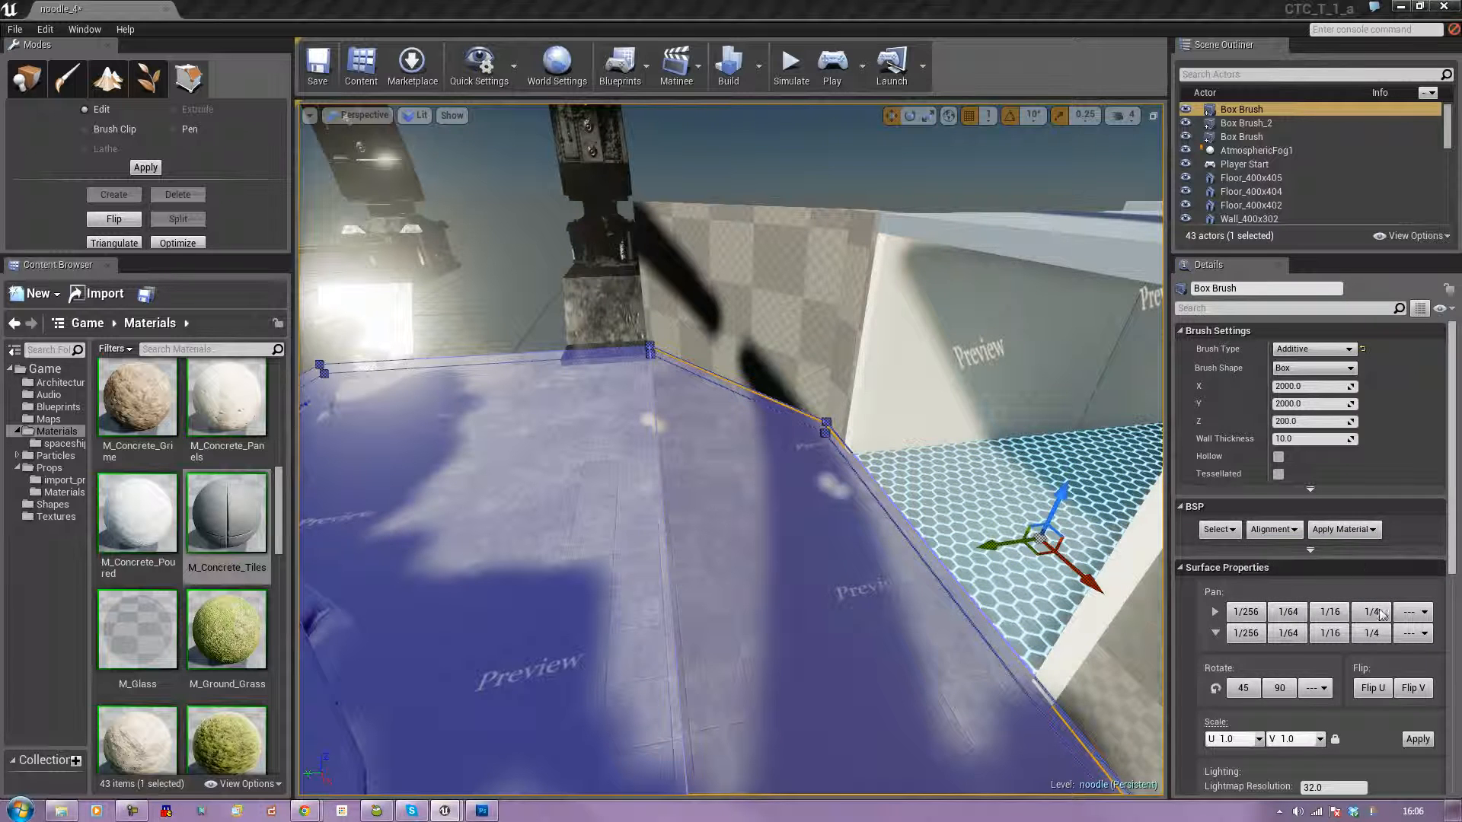
pyautogui.click(1378, 533)
pyautogui.moveTo(853, 522)
pyautogui.mouseDown(button='right')
pyautogui.moveTo(769, 527)
pyautogui.moveTo(807, 516)
pyautogui.mouseUp(button='right')
pyautogui.press('Escape')
# Select both top faces of the hangar floor brush, apply Align Surface Default to them, and deselect.
pyautogui.click(822, 553)
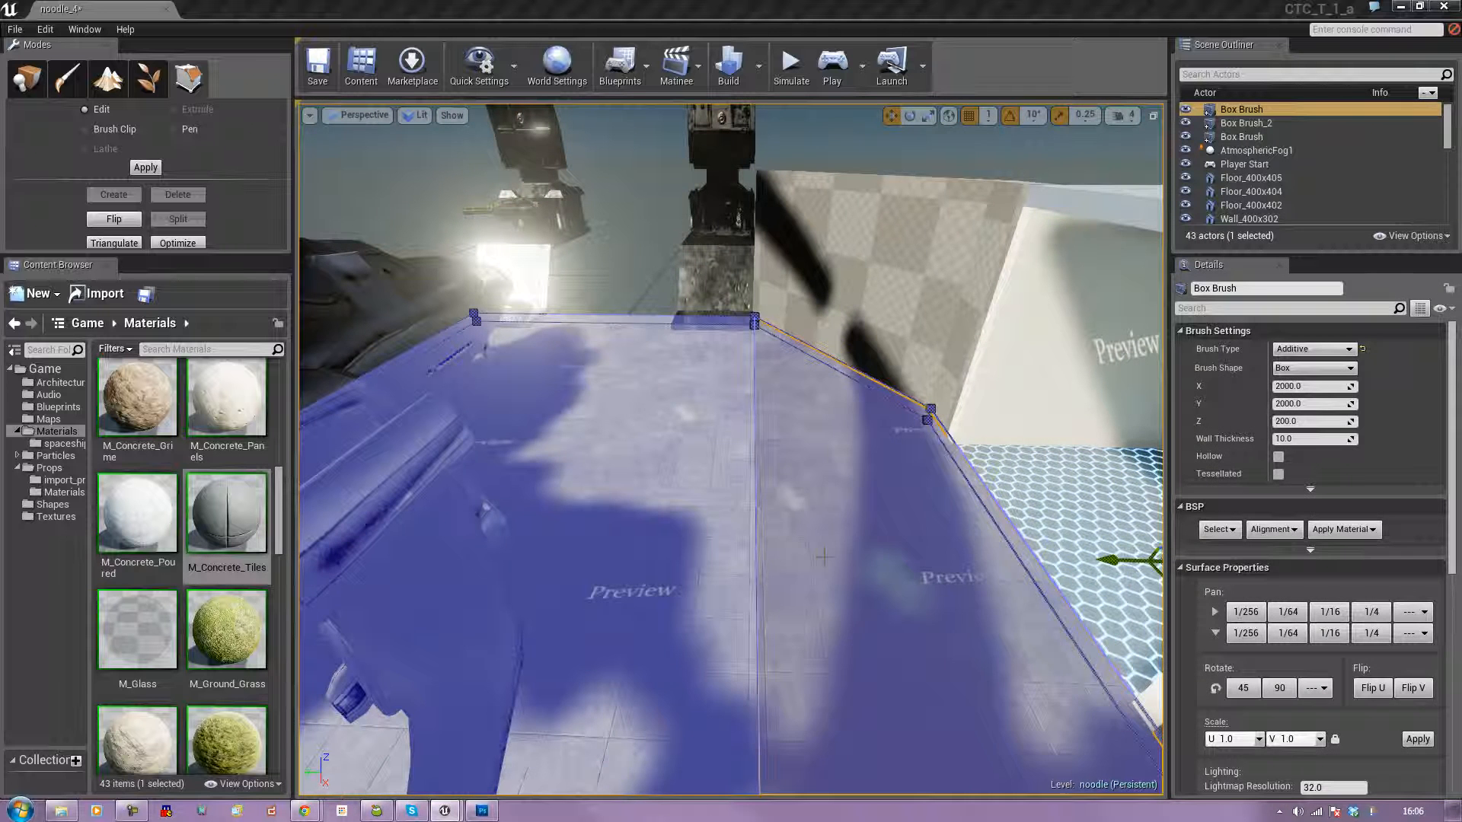
pyautogui.click(692, 532)
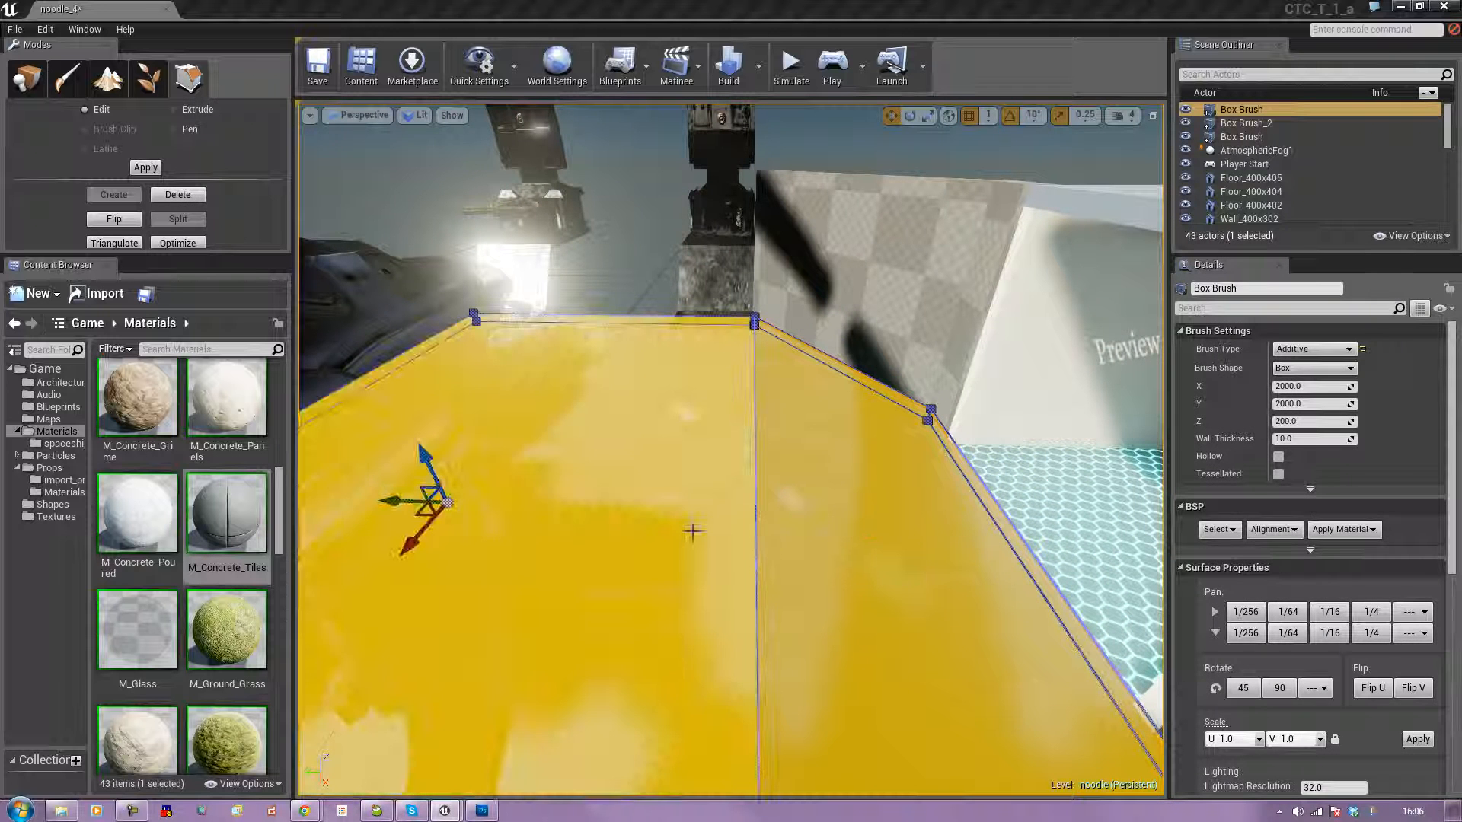
pyautogui.click(1284, 531)
pyautogui.click(1291, 552)
pyautogui.click(637, 268)
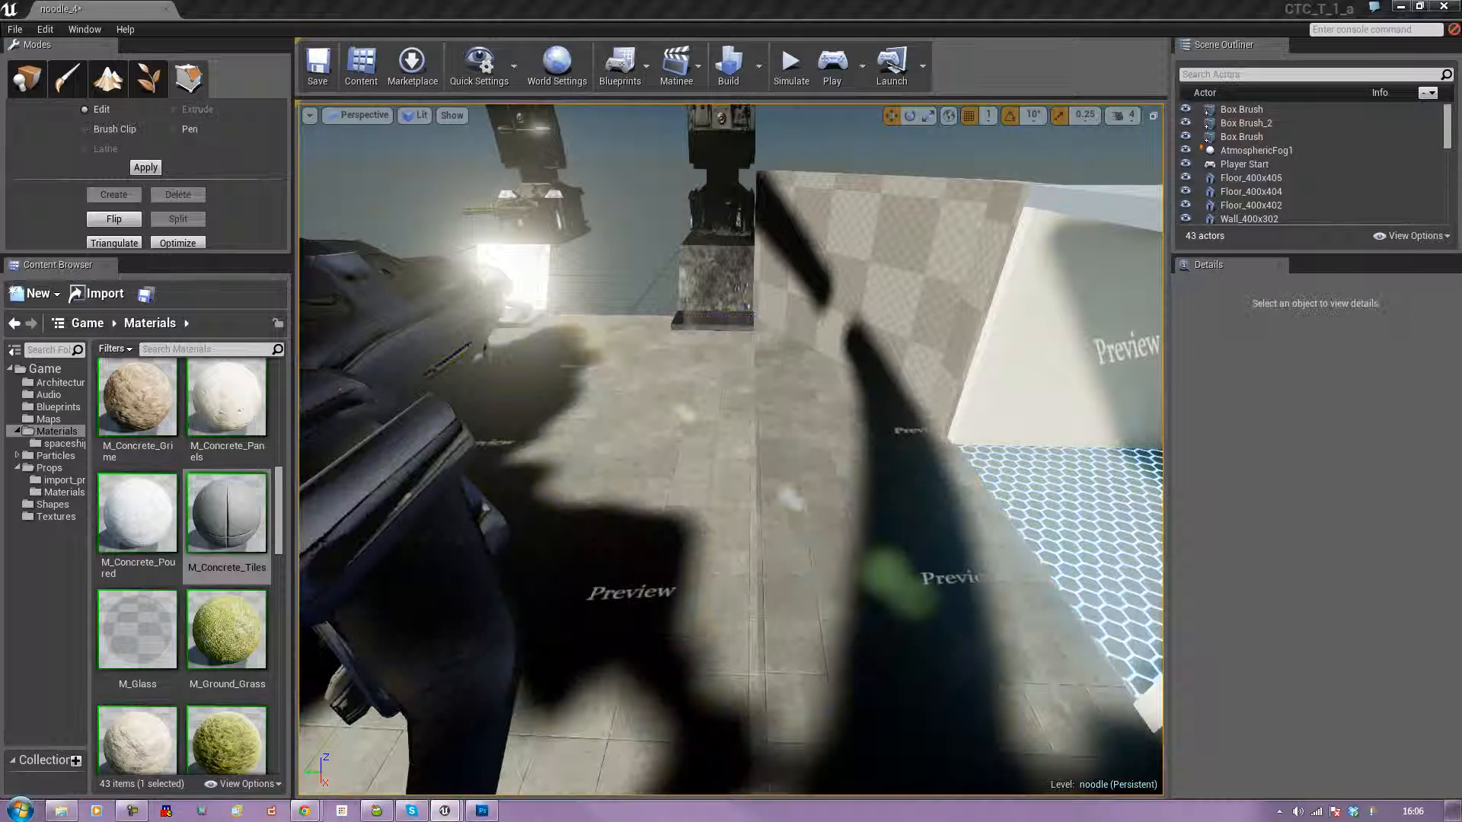
pyautogui.click(752, 425)
pyautogui.click(686, 482)
pyautogui.moveTo(718, 524); pyautogui.dragTo(714, 533, button='right')
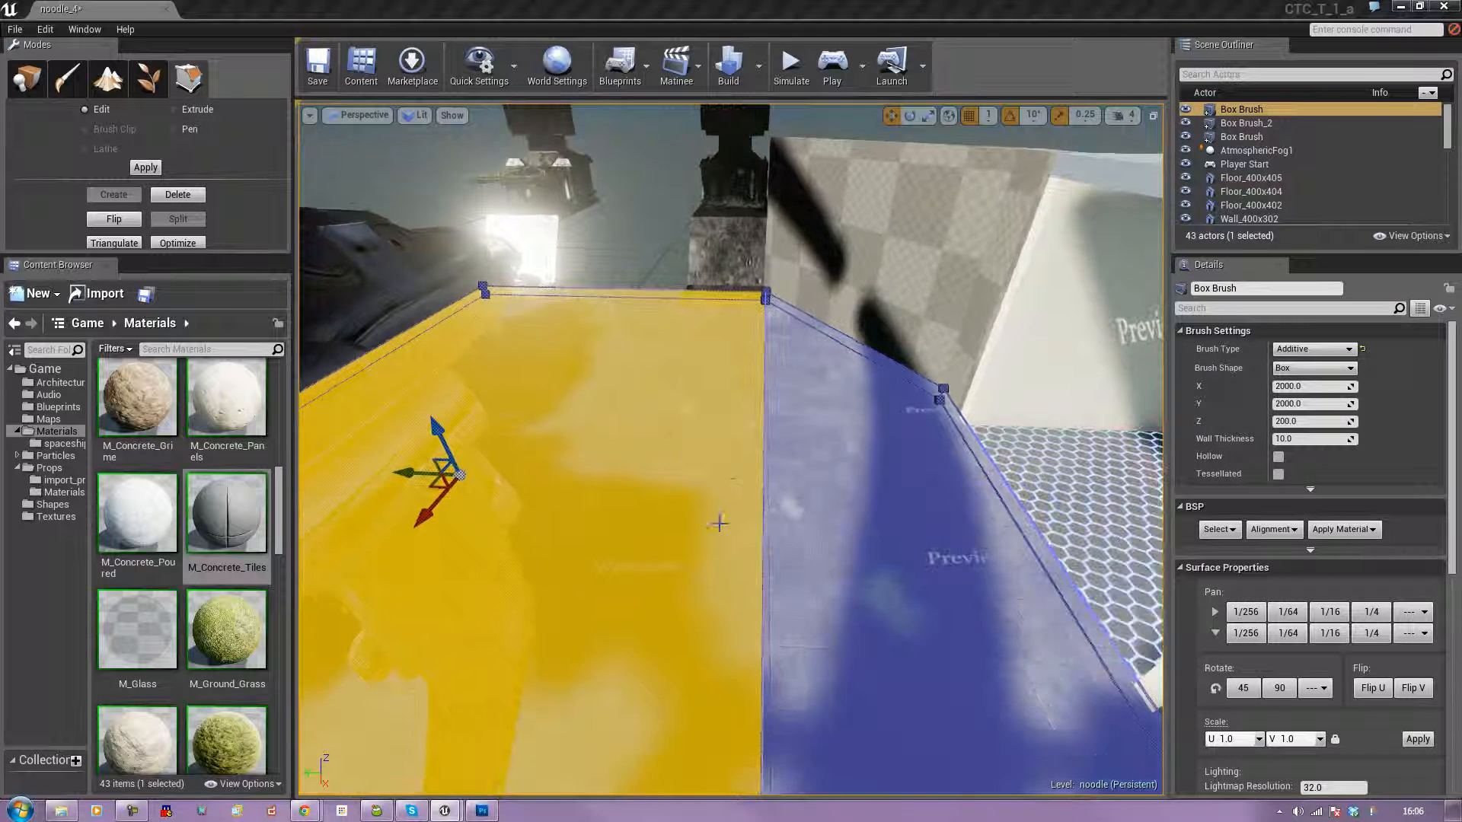
pyautogui.click(665, 223)
pyautogui.click(677, 428)
pyautogui.moveTo(677, 428); pyautogui.dragTo(788, 514, button='right')
pyautogui.click(788, 514)
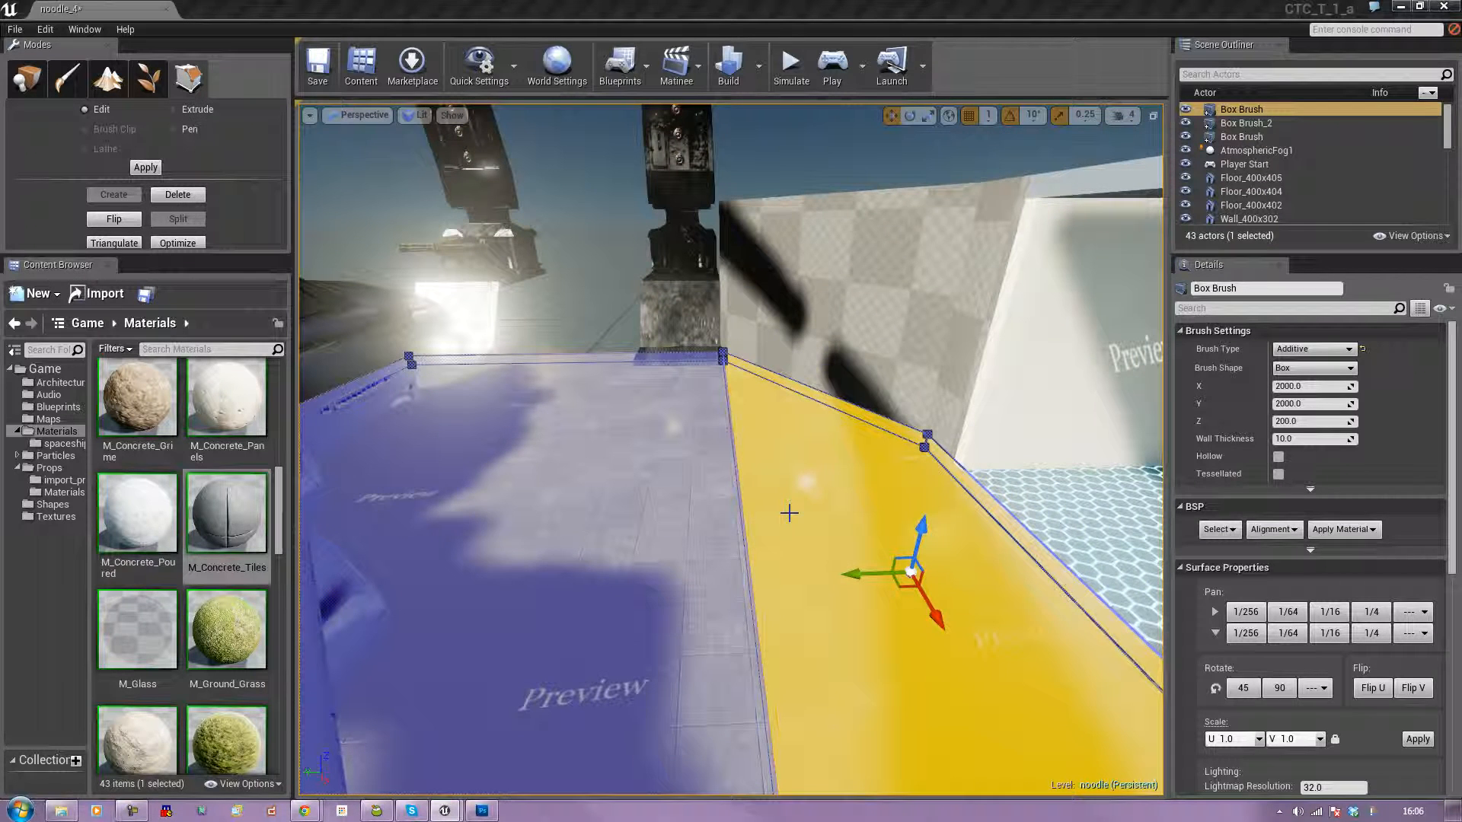
pyautogui.keyDown('ctrl'); pyautogui.click(657, 511); pyautogui.keyUp('ctrl')
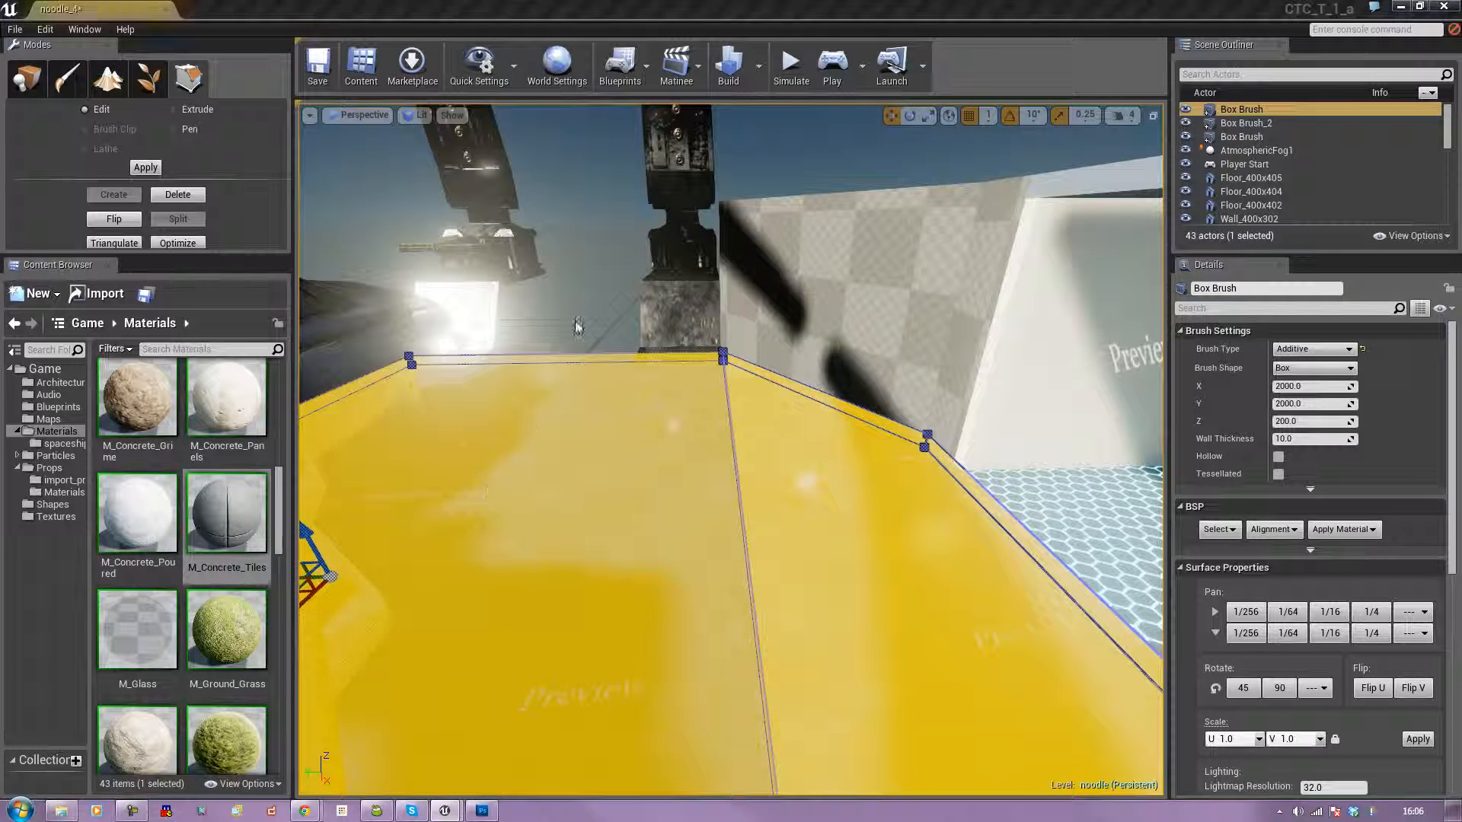
pyautogui.press('Escape')
# Select the hangar floor's adjoining top face and nudge its concrete tile texture in V by repeated 1/256 pans.
pyautogui.click(830, 559)
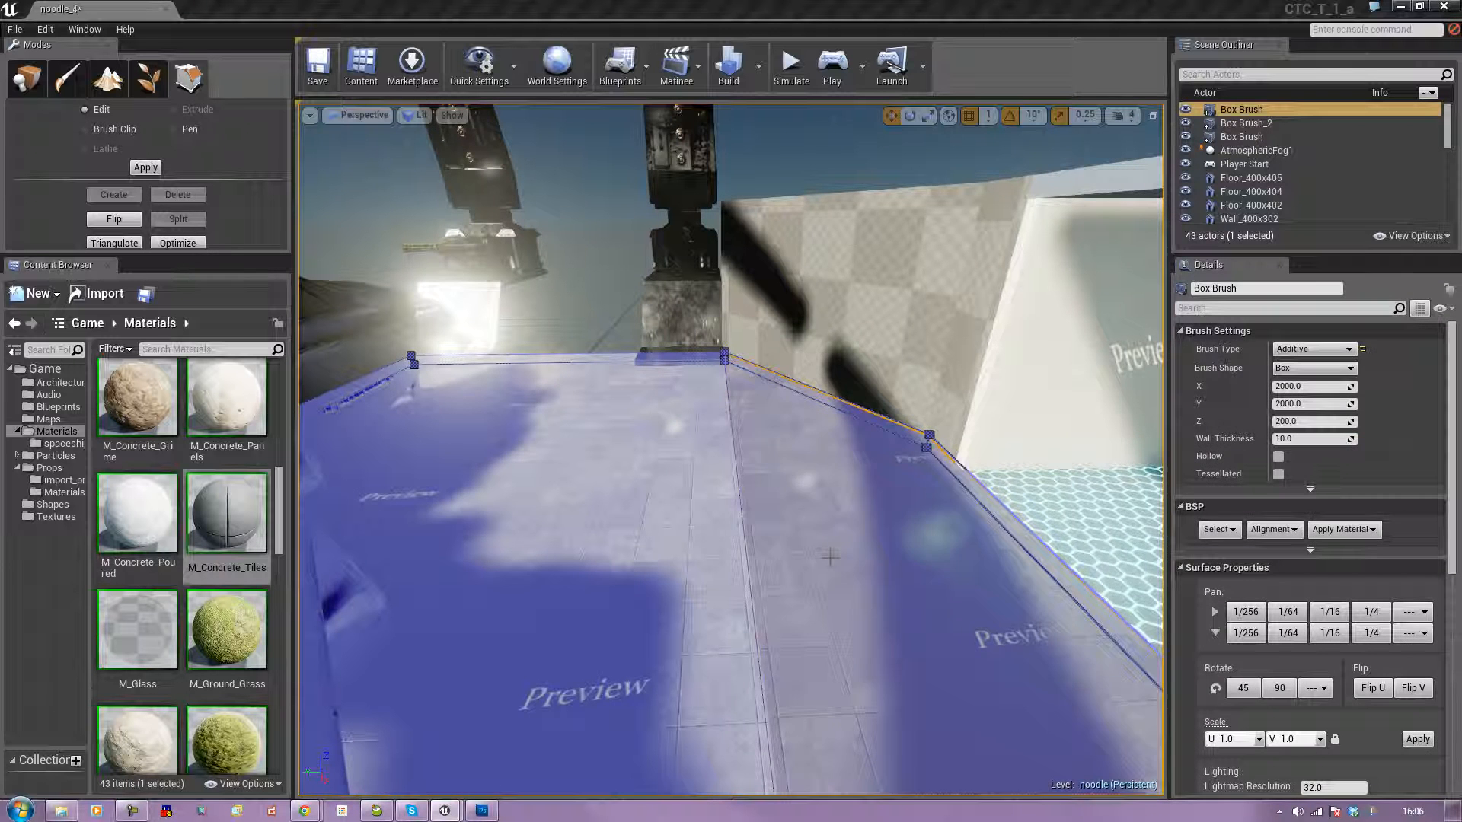
pyautogui.click(830, 558)
pyautogui.press('w')
pyautogui.moveTo(830, 559); pyautogui.dragTo(848, 617, button='right')
pyautogui.press('d')
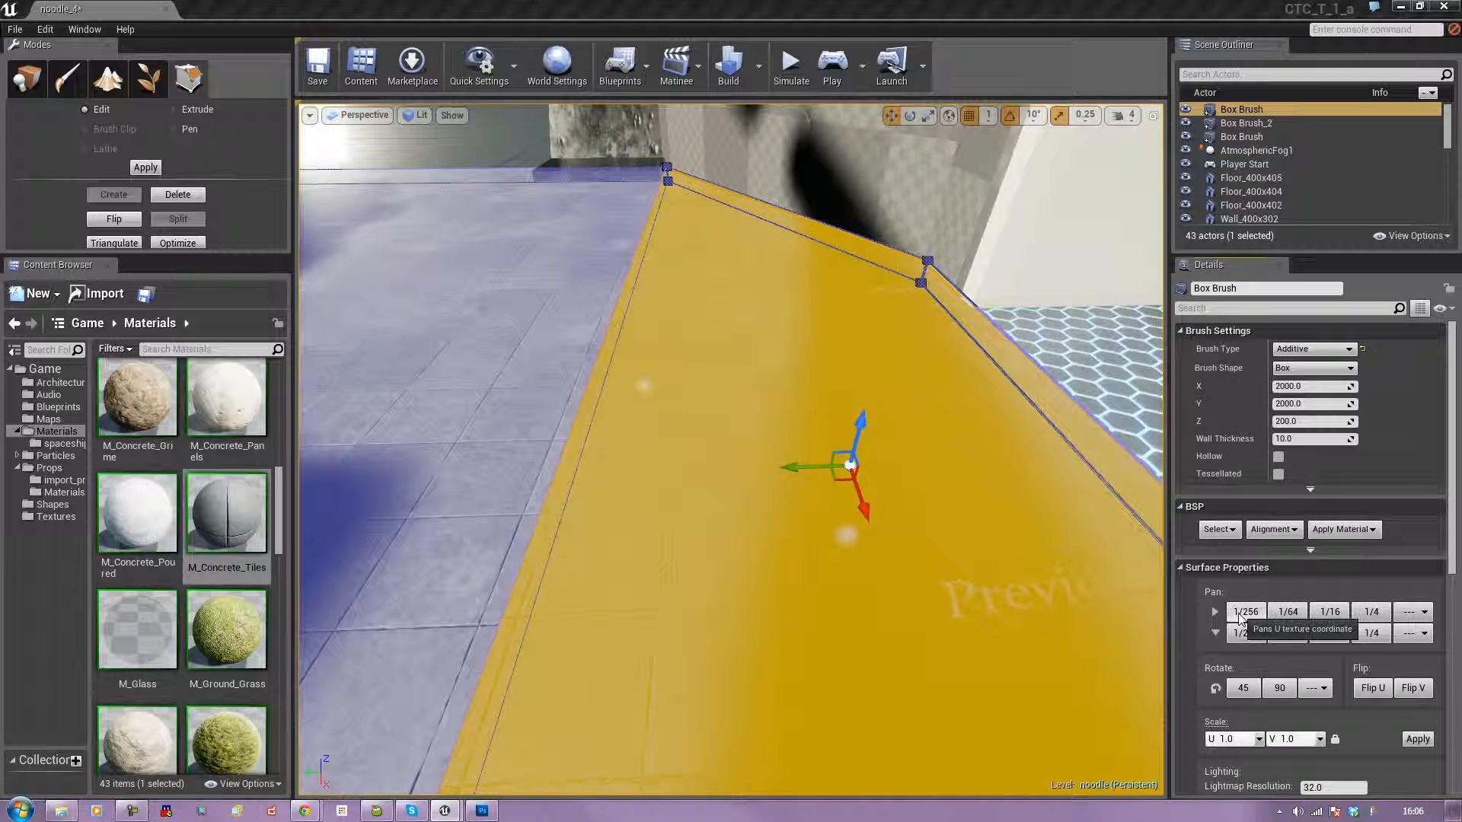
pyautogui.click(1239, 614)
pyautogui.hotkey('ctrl', 'z')
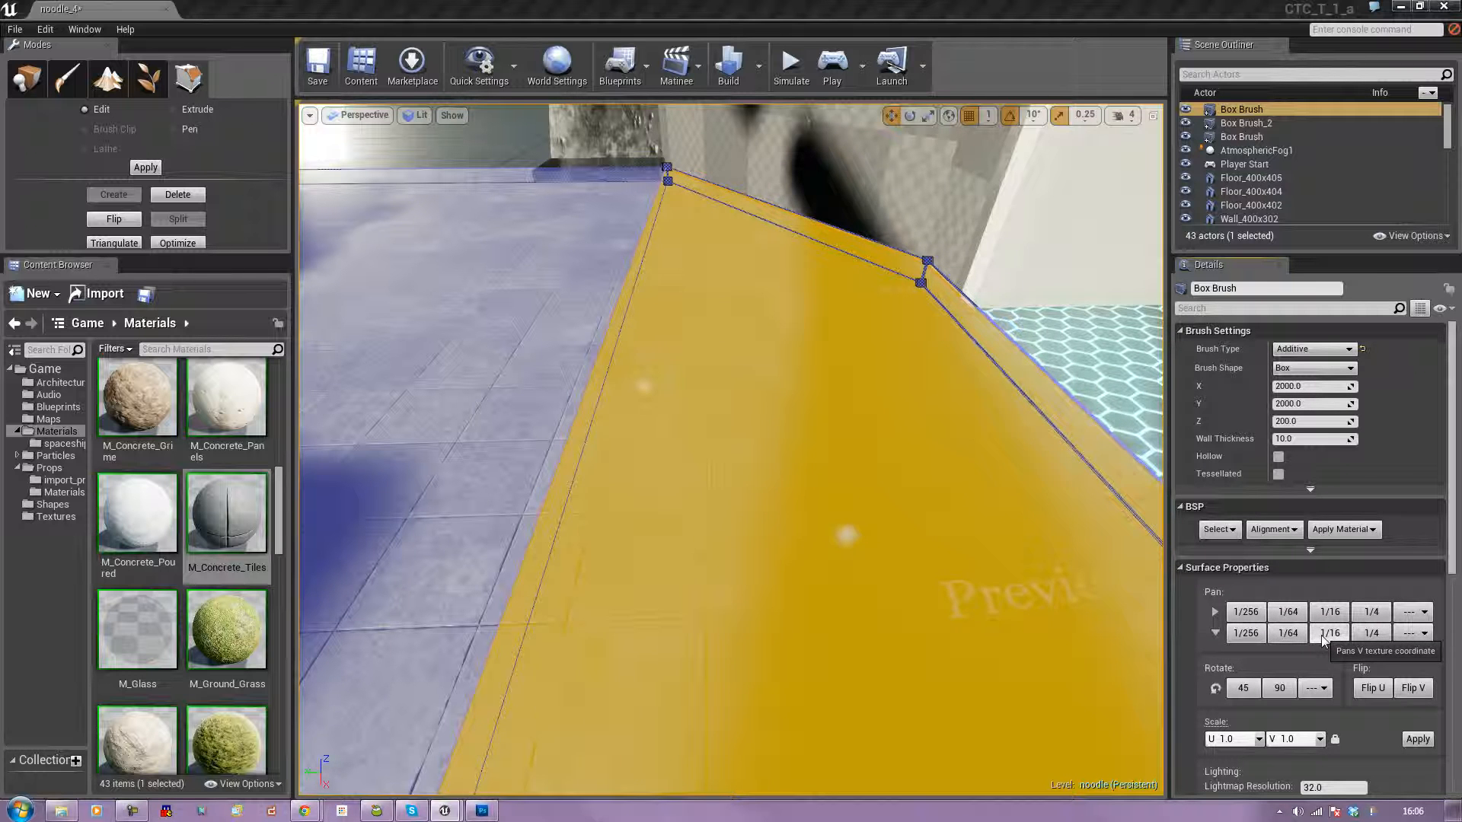
pyautogui.click(1244, 638)
pyautogui.click(1245, 638)
pyautogui.click(1244, 638)
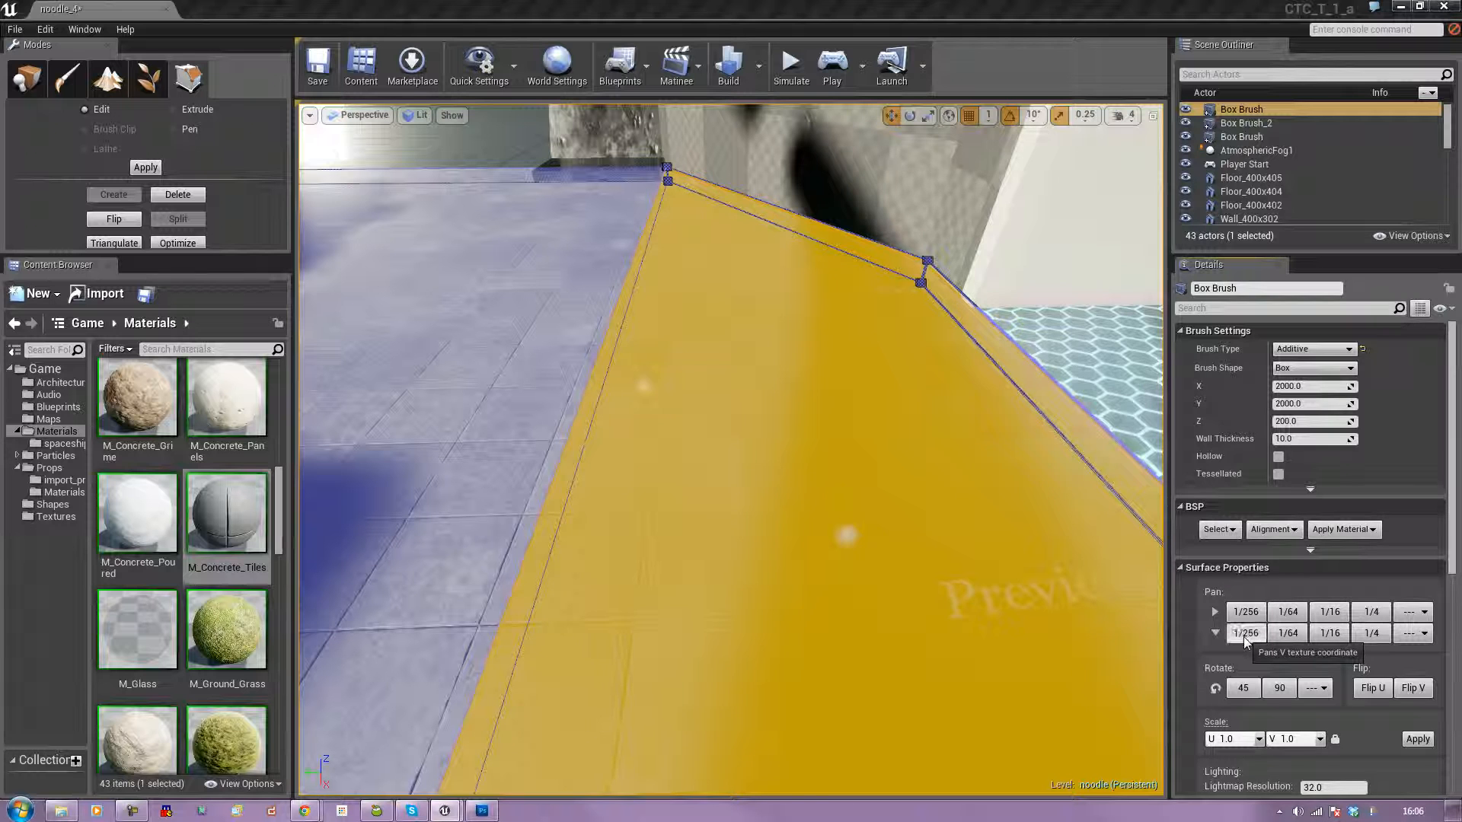
# Try the M_Concrete_Poured and M_Concrete_Tiles materials on a hangar wall.
pyautogui.click(491, 150)
pyautogui.moveTo(731, 450); pyautogui.dragTo(316, 427, button='right')
pyautogui.moveTo(150, 526); pyautogui.dragTo(640, 476)
pyautogui.moveTo(261, 546); pyautogui.dragTo(615, 532)
pyautogui.moveTo(615, 532); pyautogui.dragTo(478, 492, button='right')
# Apply the M_Metal_Steel material to the hangar's wall surfaces one after another.
pyautogui.moveTo(288, 540); pyautogui.dragTo(282, 632)
pyautogui.moveTo(137, 583); pyautogui.dragTo(721, 605)
pyautogui.moveTo(128, 583); pyautogui.dragTo(899, 542)
pyautogui.moveTo(911, 551); pyautogui.dragTo(773, 550, button='right')
pyautogui.moveTo(138, 583); pyautogui.dragTo(551, 429)
pyautogui.moveTo(143, 588); pyautogui.dragTo(615, 498)
pyautogui.moveTo(615, 498); pyautogui.dragTo(815, 524, button='right')
pyautogui.moveTo(158, 602); pyautogui.dragTo(813, 495)
pyautogui.moveTo(813, 495); pyautogui.dragTo(761, 598, button='right')
pyautogui.moveTo(622, 607); pyautogui.dragTo(514, 641, button='right')
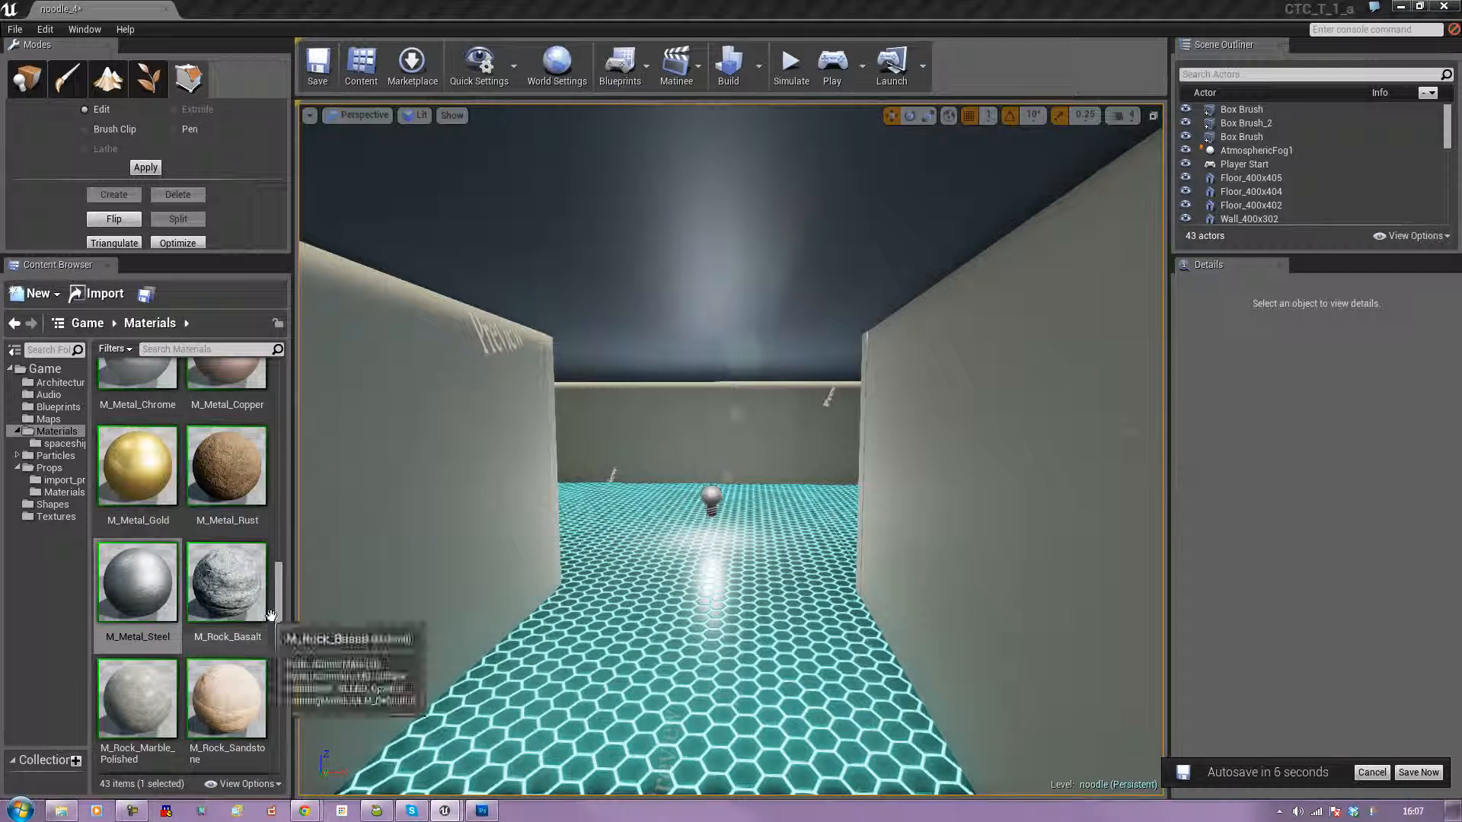
# Try the M_Tech_Panel material on the wall beside the hex-tiled passage and select that wall.
pyautogui.click(279, 625)
pyautogui.moveTo(279, 625); pyautogui.dragTo(279, 703)
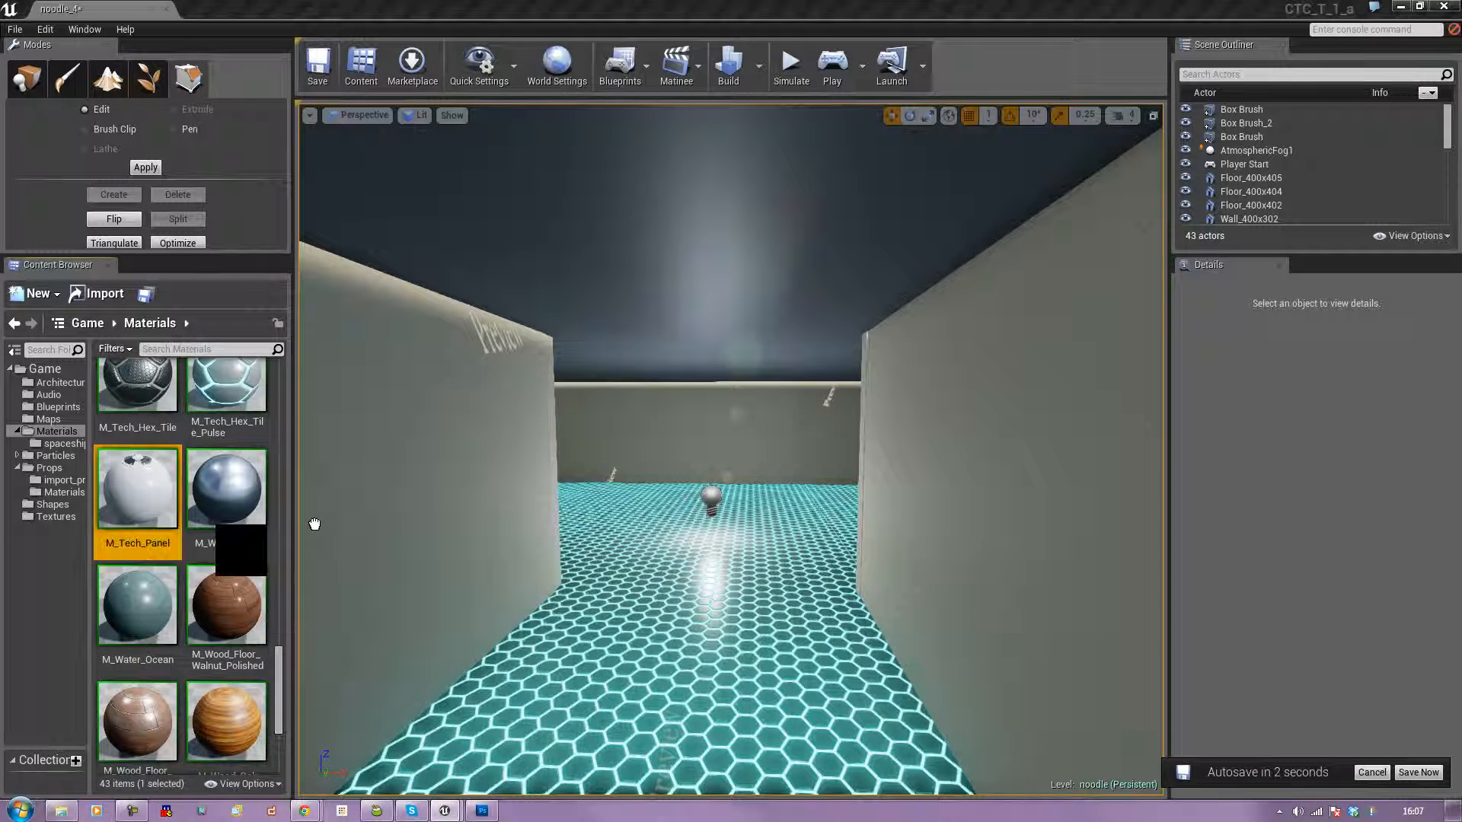
pyautogui.moveTo(137, 483); pyautogui.dragTo(387, 615)
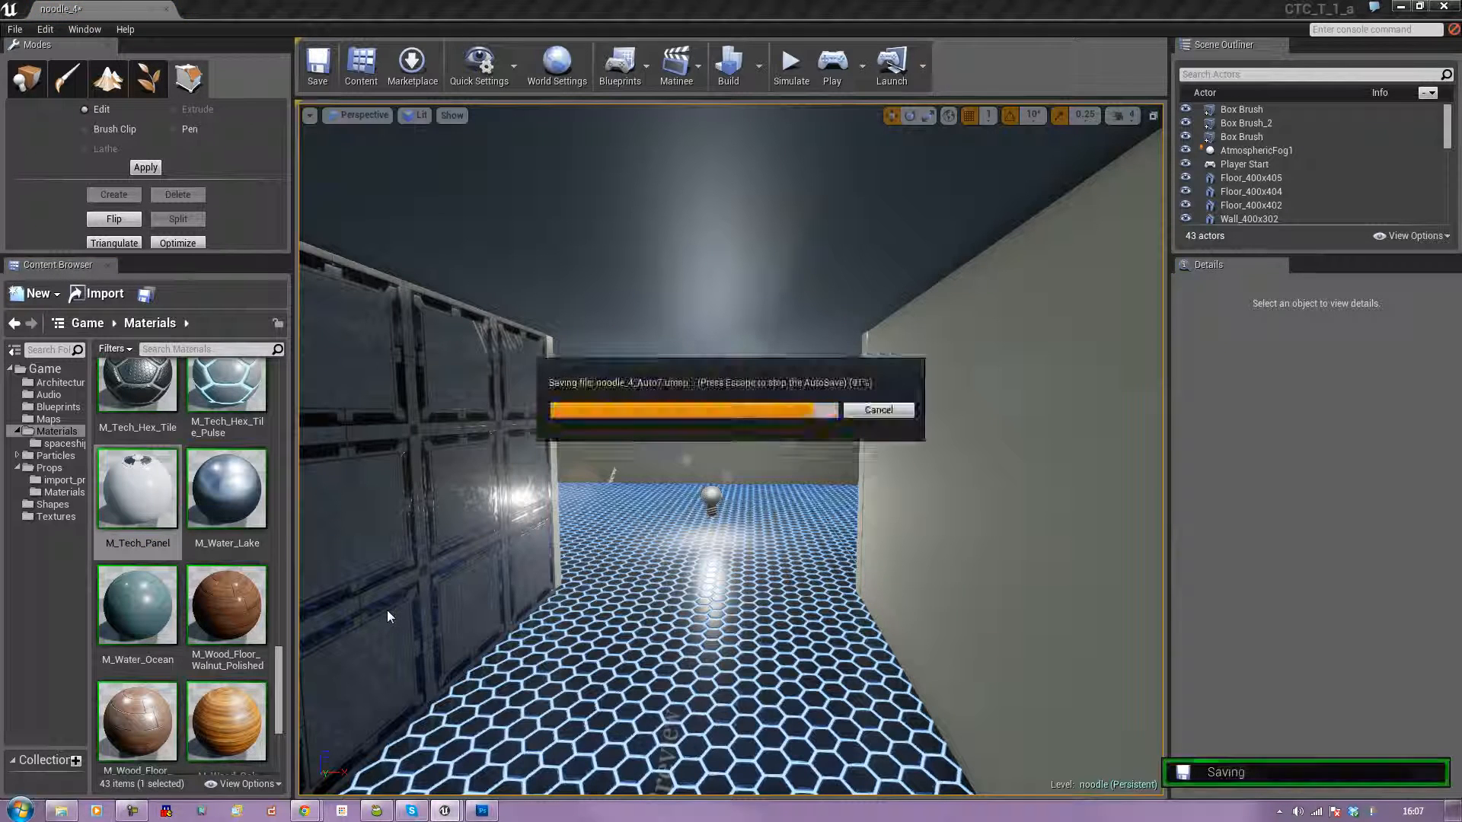
pyautogui.click(418, 579)
pyautogui.moveTo(418, 578); pyautogui.dragTo(342, 570, button='right')
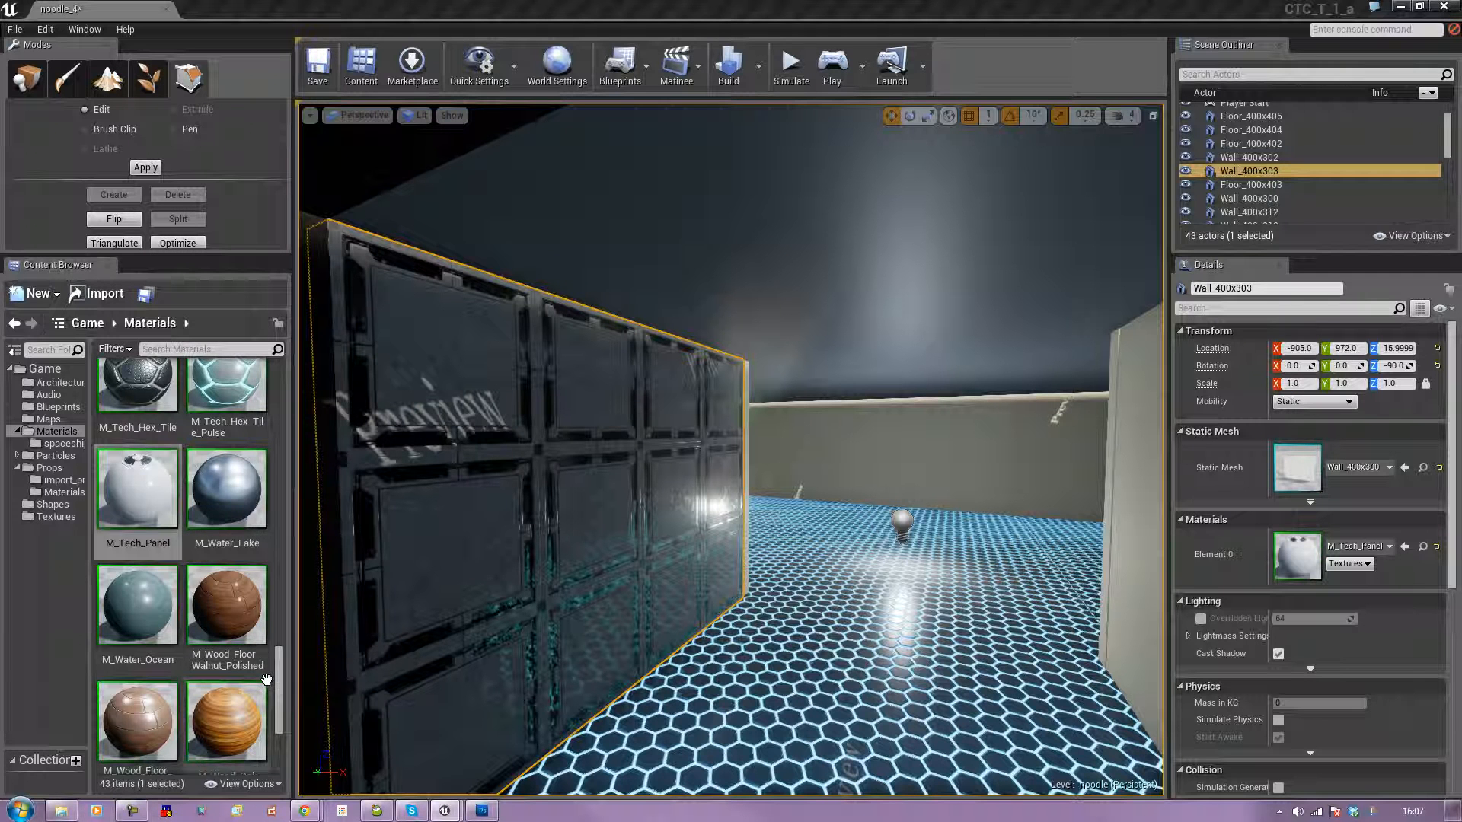
# Apply the M_Ceramic_Tile_Checker material to the selected passage wall and to the wall across from it.
pyautogui.moveTo(279, 688); pyautogui.dragTo(320, 459)
pyautogui.click(175, 478)
pyautogui.moveTo(176, 478); pyautogui.dragTo(564, 523)
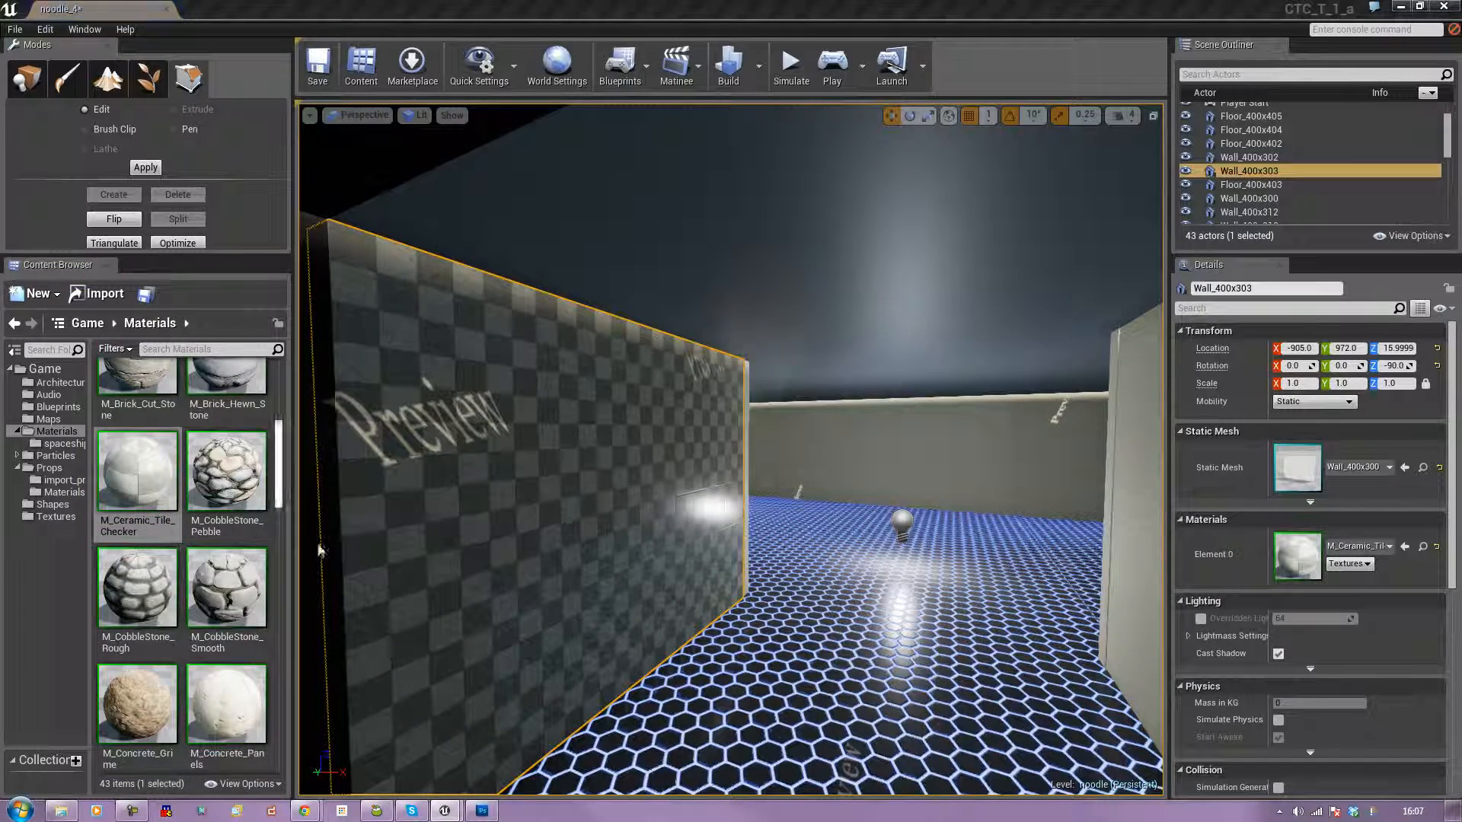
pyautogui.moveTo(526, 536); pyautogui.dragTo(654, 545, button='right')
pyautogui.moveTo(133, 469); pyautogui.dragTo(895, 527)
pyautogui.moveTo(896, 527)
pyautogui.mouseDown(button='right')
pyautogui.moveTo(845, 498)
pyautogui.moveTo(830, 533)
pyautogui.moveTo(982, 529)
pyautogui.moveTo(891, 525)
pyautogui.mouseUp(button='right')
# Continue through the room, applying M_Ceramic_Tile_Checker to the next bare wall panels.
pyautogui.press('w')
pyautogui.moveTo(126, 491); pyautogui.dragTo(770, 542)
pyautogui.moveTo(771, 543); pyautogui.dragTo(765, 542, button='right')
pyautogui.moveTo(141, 495); pyautogui.dragTo(979, 505)
pyautogui.moveTo(979, 506); pyautogui.dragTo(979, 505, button='right')
pyautogui.moveTo(137, 473); pyautogui.dragTo(715, 415)
pyautogui.moveTo(716, 415); pyautogui.dragTo(597, 523, button='right')
pyautogui.moveTo(152, 492); pyautogui.dragTo(544, 462)
pyautogui.moveTo(551, 464); pyautogui.dragTo(434, 462, button='right')
# Cover the remaining bare wall panels around the room's far corner with M_Ceramic_Tile_Checker.
pyautogui.moveTo(138, 473); pyautogui.dragTo(465, 477)
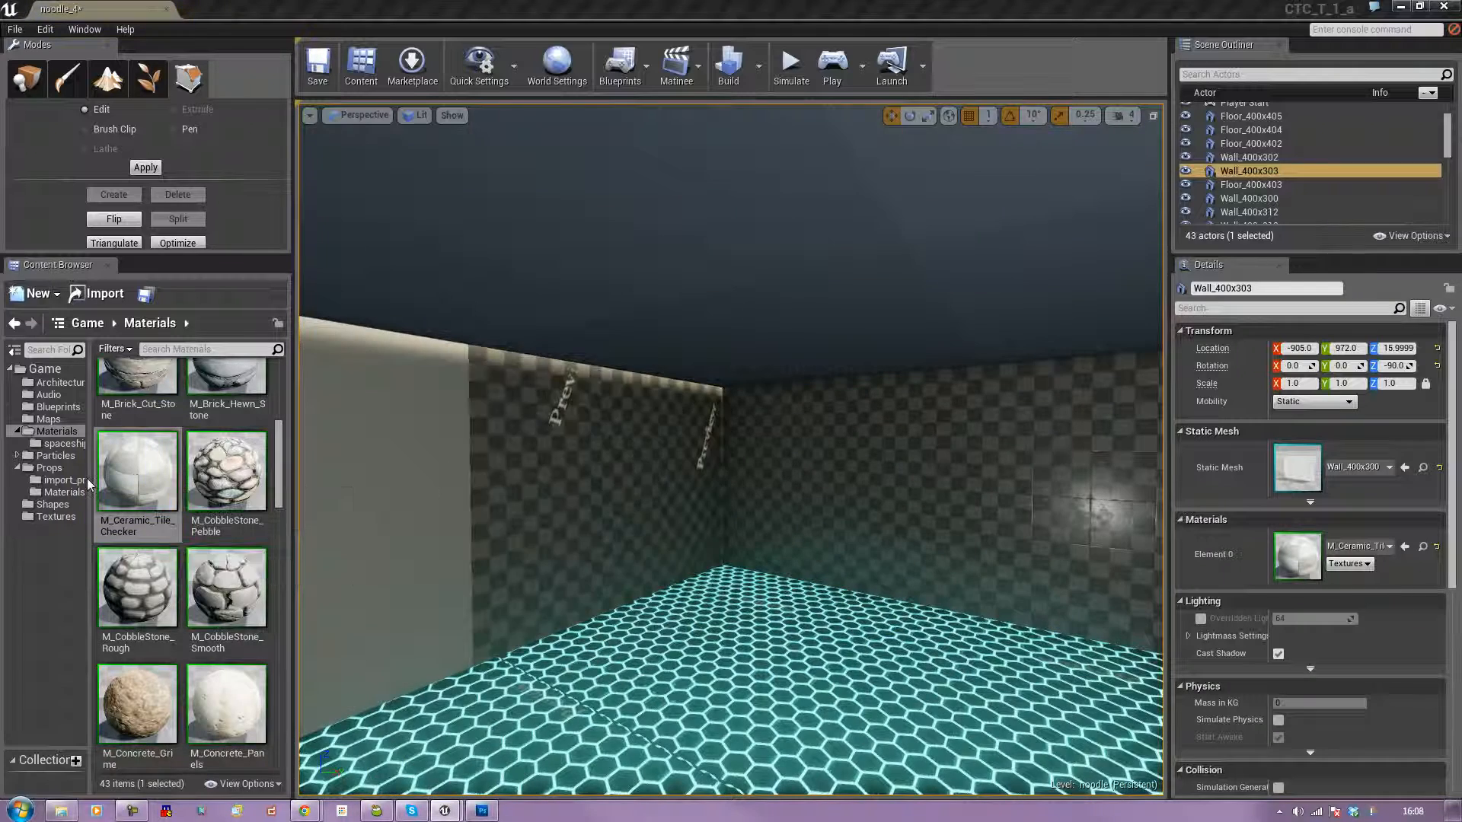
pyautogui.moveTo(151, 477); pyautogui.dragTo(418, 479)
pyautogui.moveTo(418, 480); pyautogui.dragTo(305, 480, button='right')
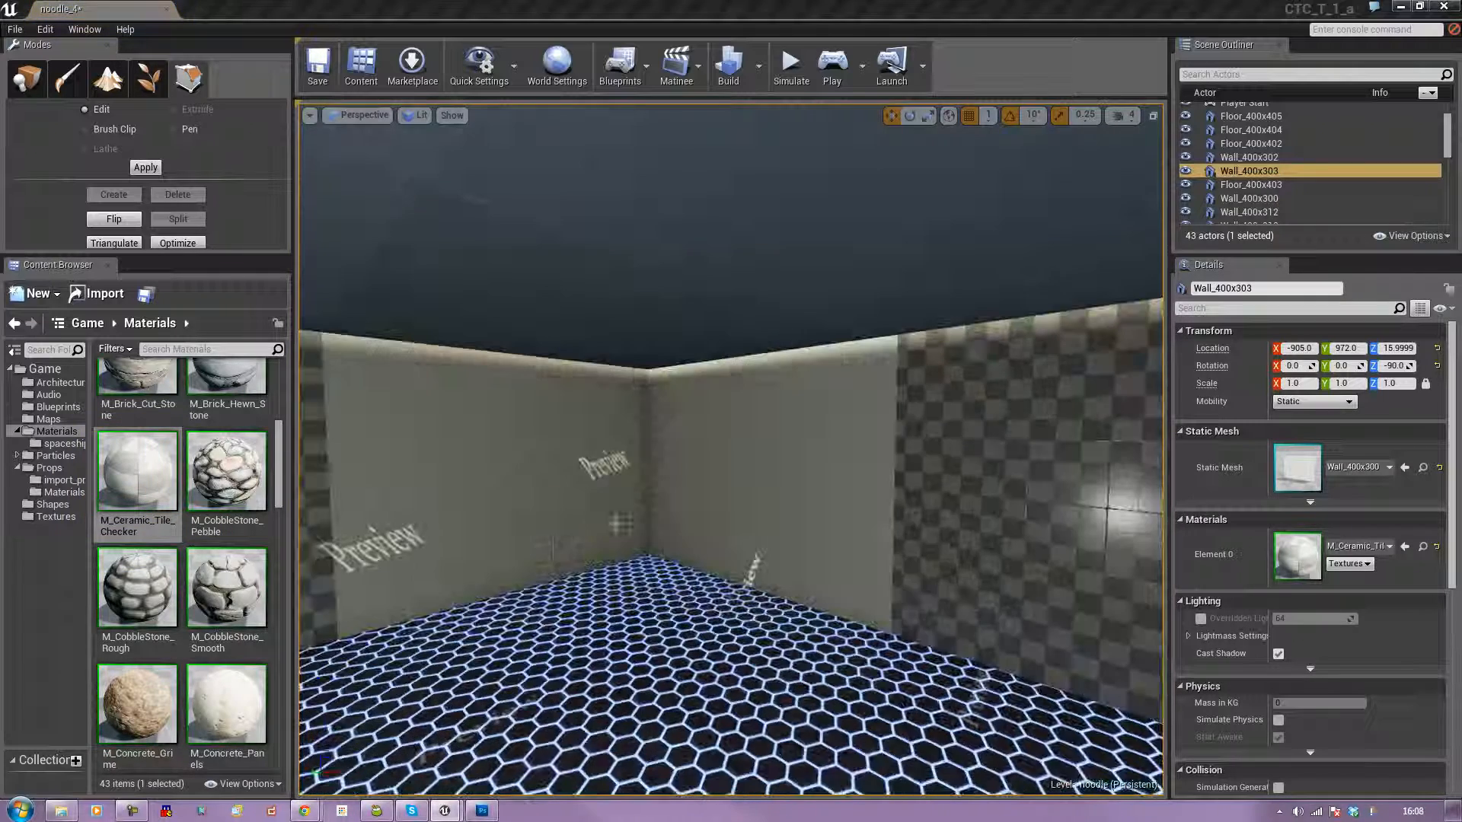
pyautogui.moveTo(157, 489); pyautogui.dragTo(472, 487)
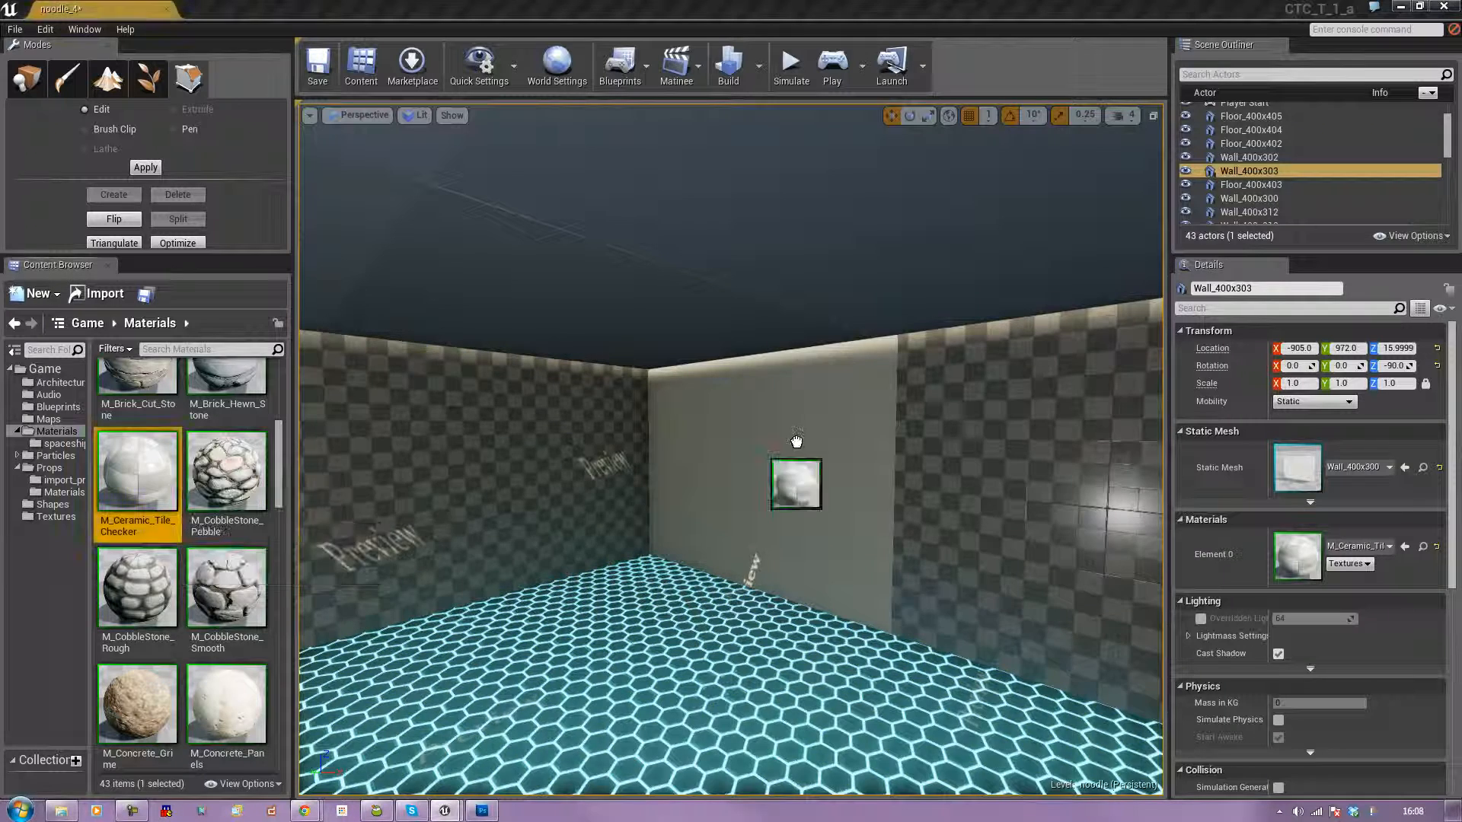
pyautogui.moveTo(163, 482); pyautogui.dragTo(844, 501)
pyautogui.moveTo(677, 488); pyautogui.dragTo(681, 451, button='right')
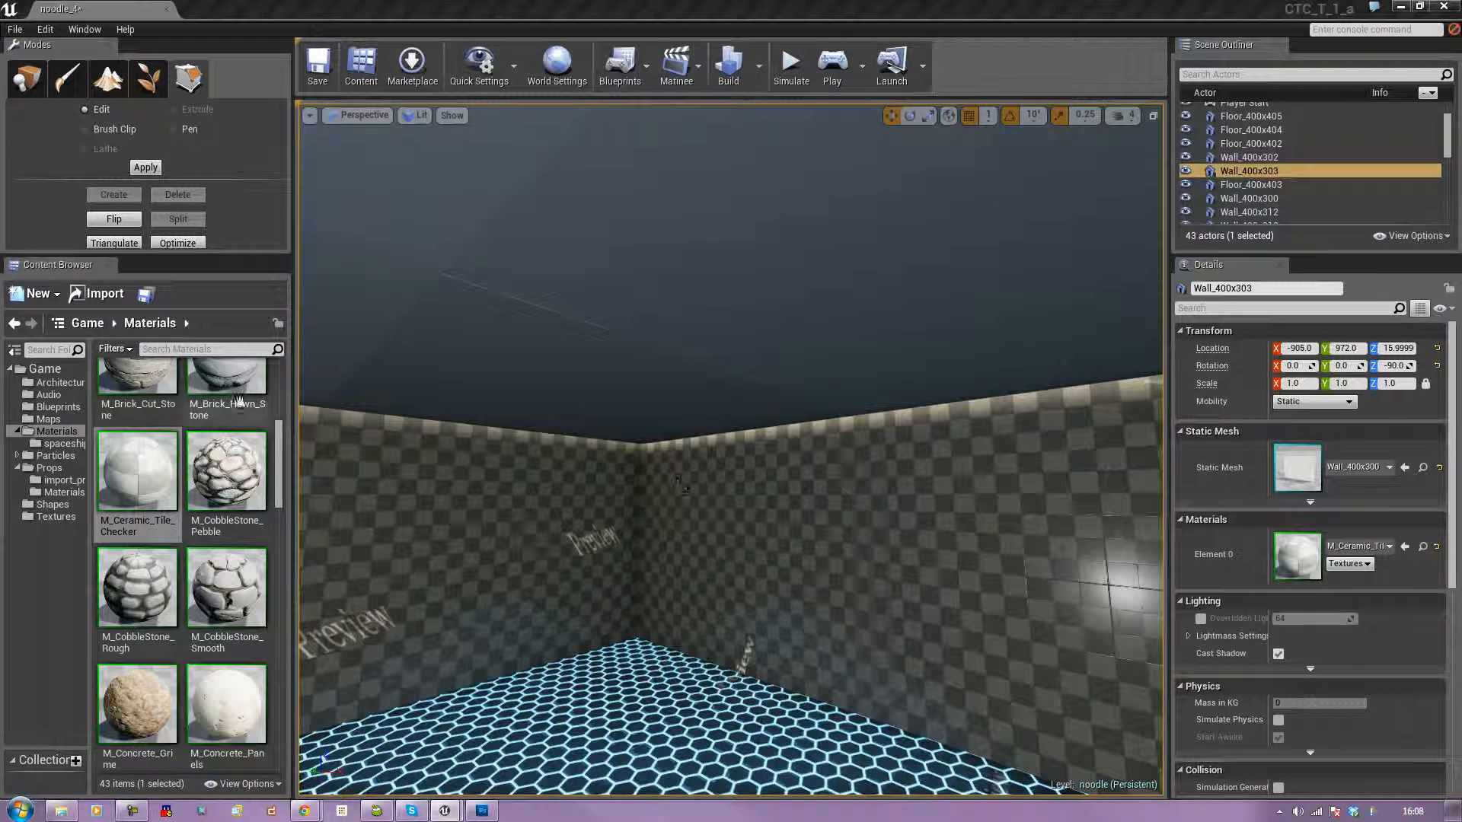
# Try the M_Concrete_Poured material and a ground material on the room's corner ceiling tile.
pyautogui.scroll(5, 176, 484)
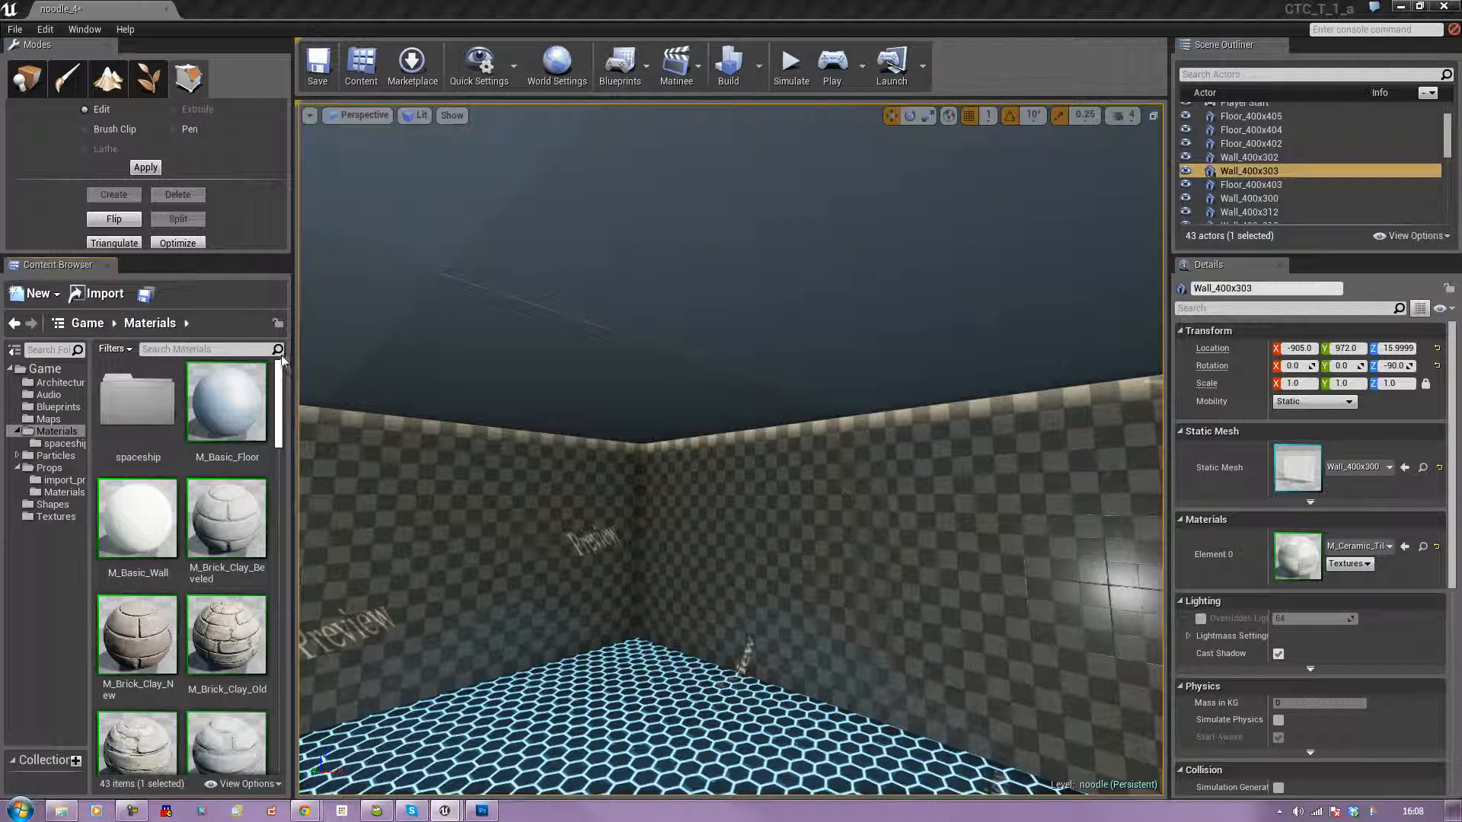
pyautogui.moveTo(173, 490); pyautogui.dragTo(143, 519)
pyautogui.moveTo(256, 384)
pyautogui.mouseDown()
pyautogui.moveTo(350, 342)
pyautogui.moveTo(261, 401)
pyautogui.mouseUp()
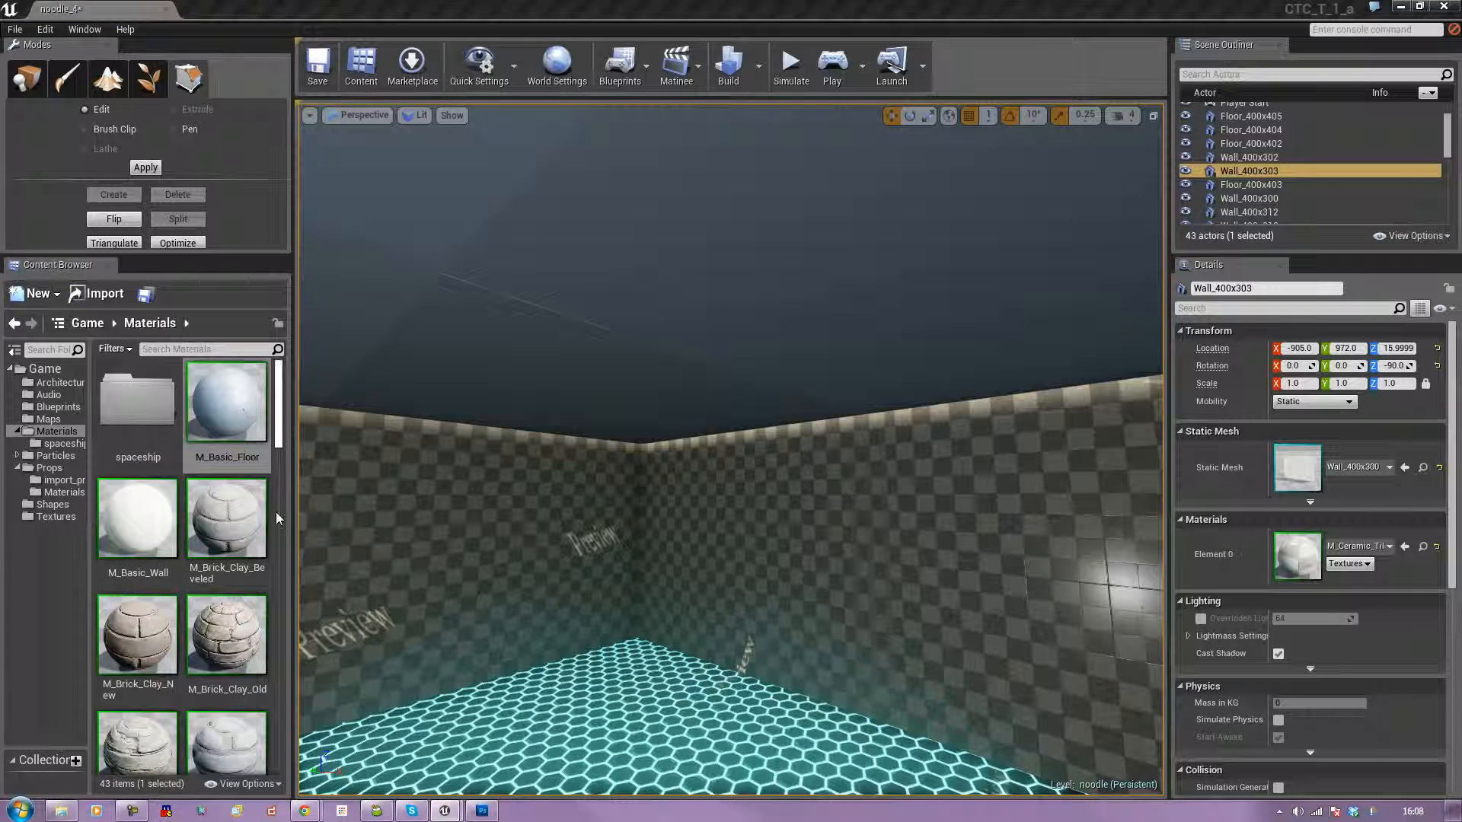
pyautogui.moveTo(279, 435); pyautogui.dragTo(263, 529)
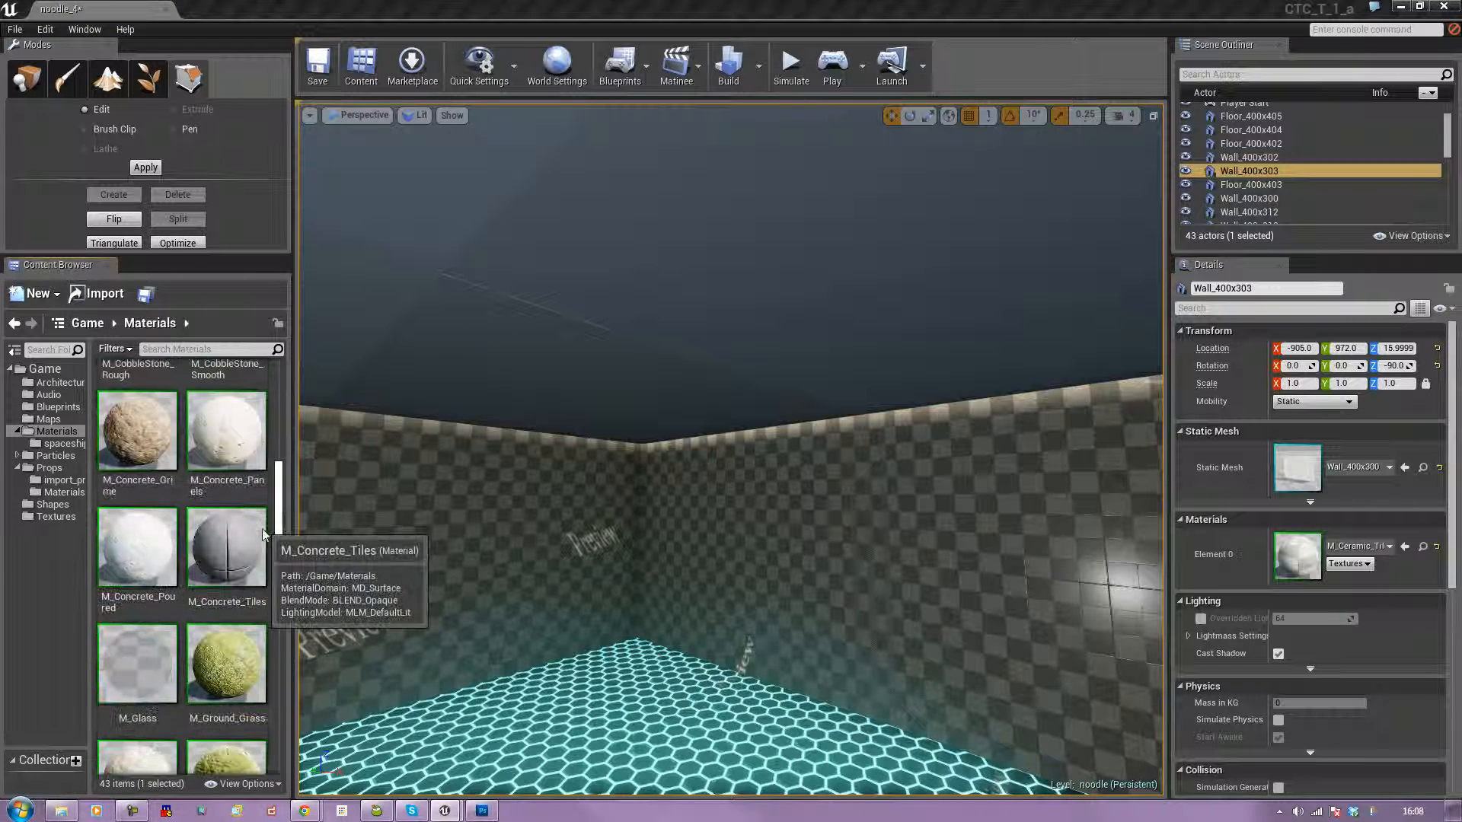
pyautogui.moveTo(137, 537); pyautogui.dragTo(453, 470)
pyautogui.moveTo(282, 494); pyautogui.dragTo(277, 542)
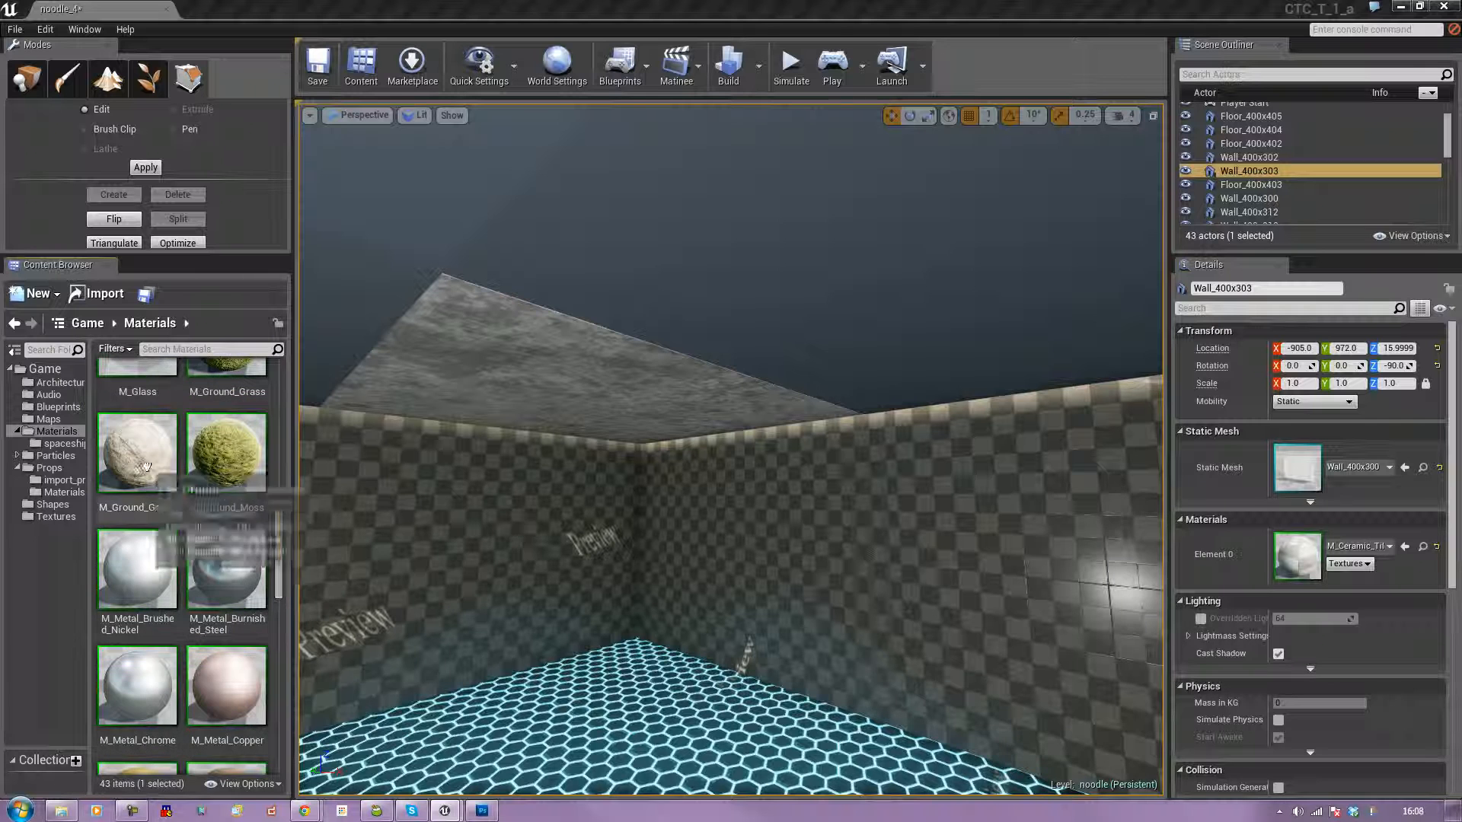
pyautogui.moveTo(137, 455); pyautogui.dragTo(499, 353)
# Try M_Tech_Checker_Dot and M_Tech_Hex_Tile on two adjacent ceiling tiles.
pyautogui.moveTo(278, 564); pyautogui.dragTo(287, 646)
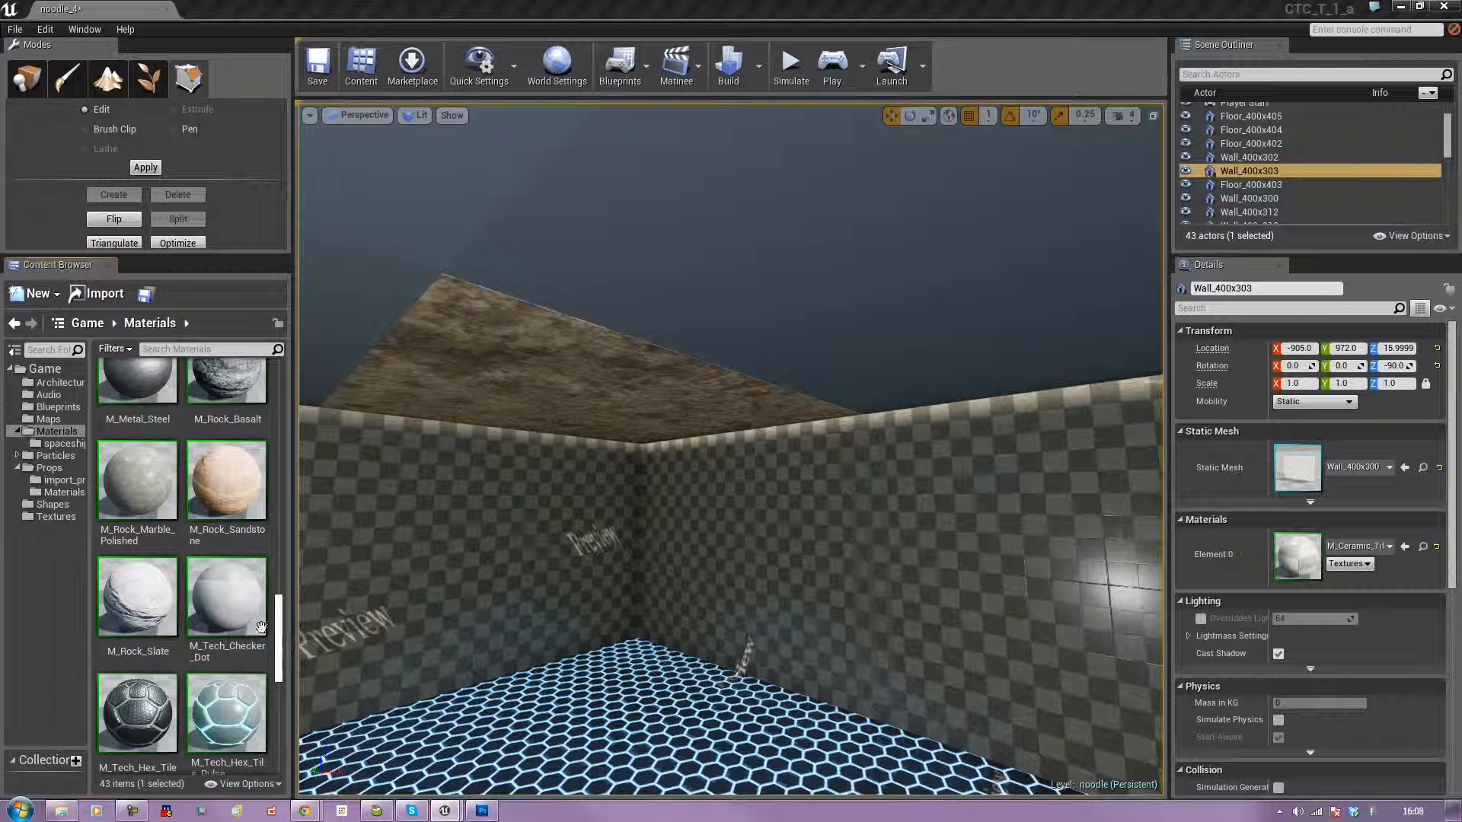
pyautogui.moveTo(335, 543); pyautogui.dragTo(554, 342)
pyautogui.moveTo(261, 574); pyautogui.dragTo(597, 307)
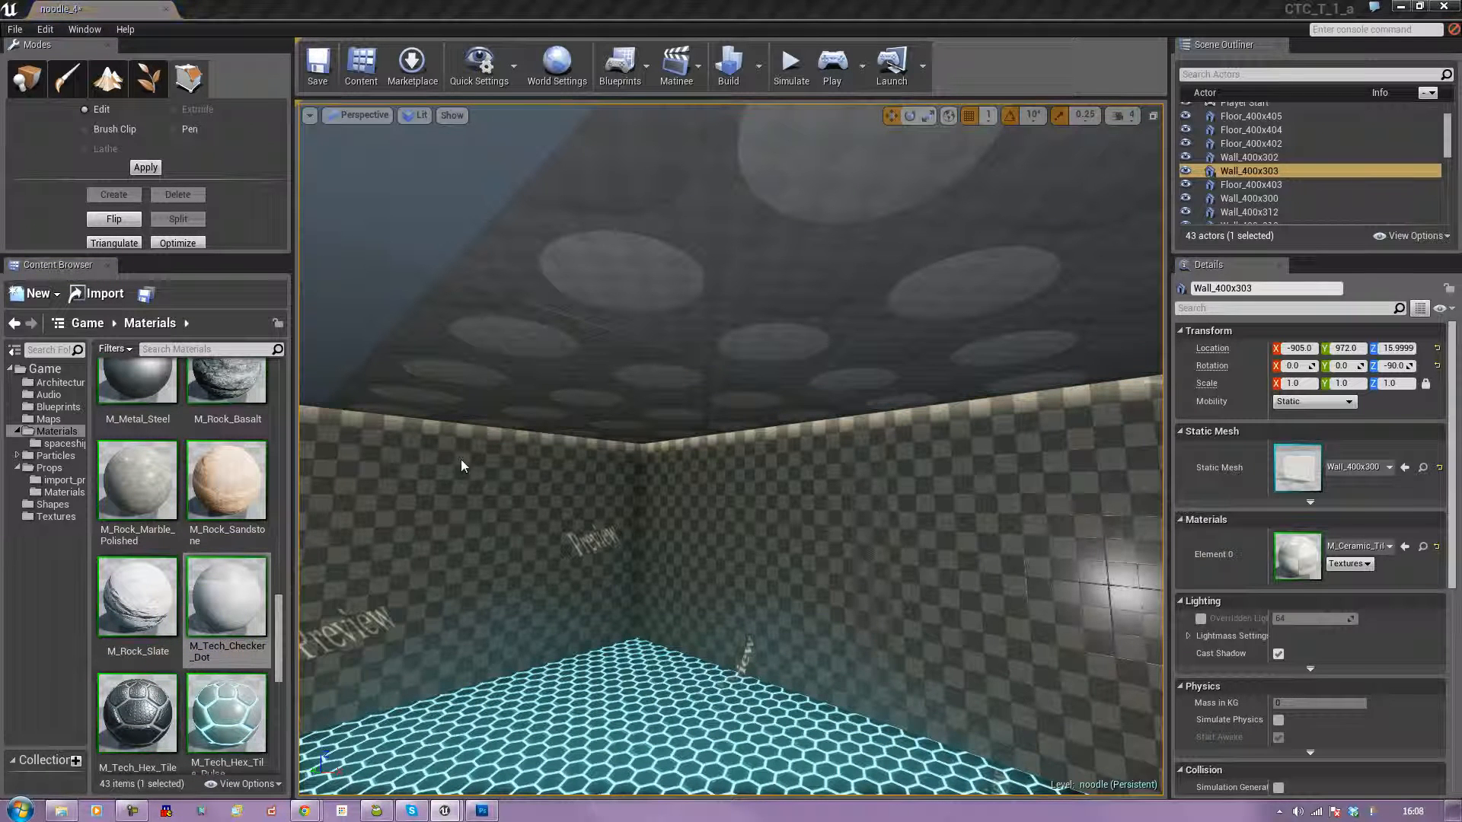
pyautogui.moveTo(138, 712); pyautogui.dragTo(488, 390)
pyautogui.moveTo(140, 712); pyautogui.dragTo(674, 283)
# Cover the room's ceiling tiles with the M_Tech_Hex_Tile_Pulse material.
pyautogui.moveTo(239, 705); pyautogui.dragTo(520, 379)
pyautogui.moveTo(212, 709); pyautogui.dragTo(695, 328)
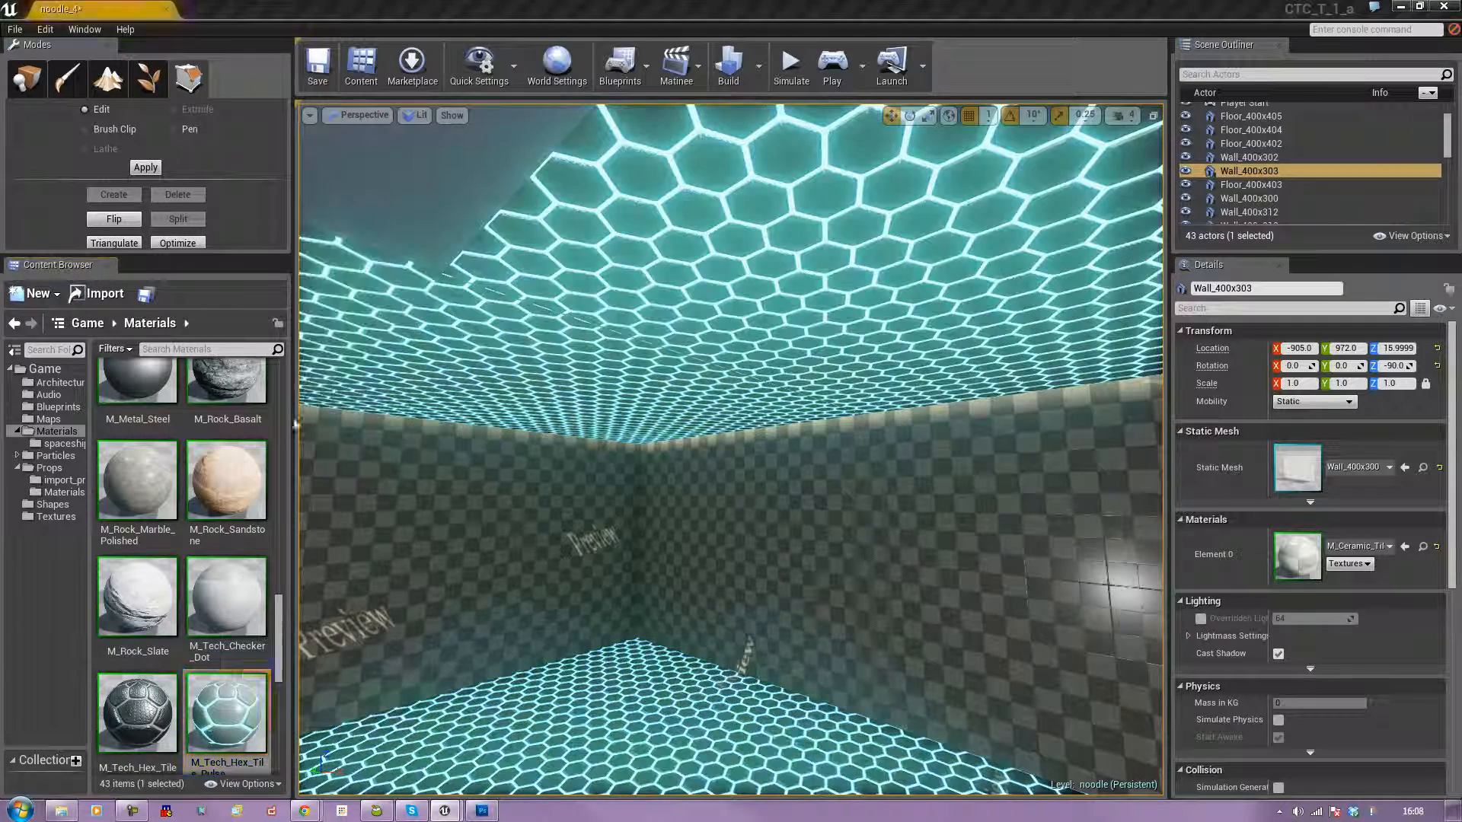
pyautogui.moveTo(227, 697); pyautogui.dragTo(457, 244)
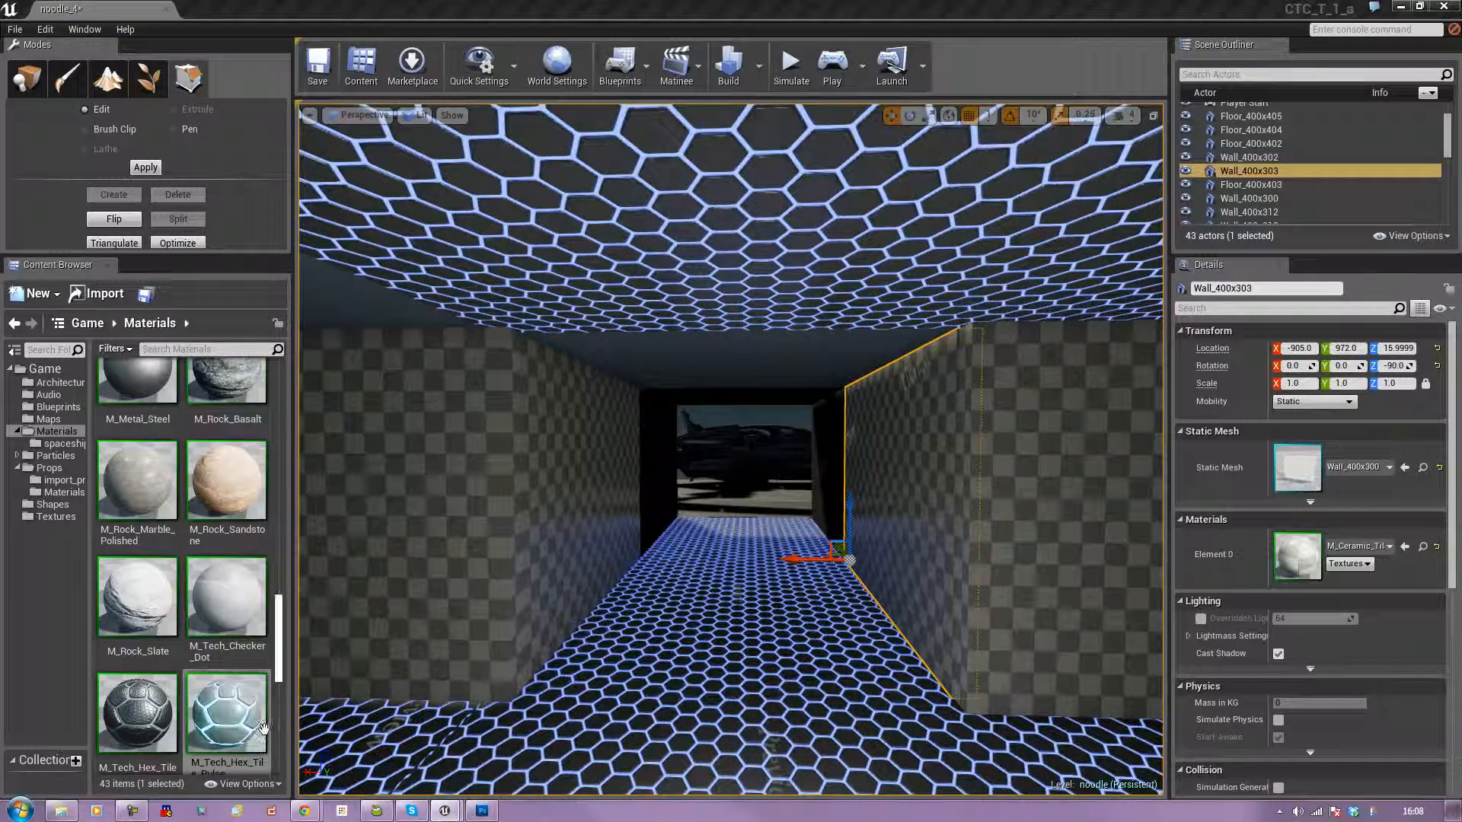
pyautogui.moveTo(262, 727); pyautogui.dragTo(729, 392)
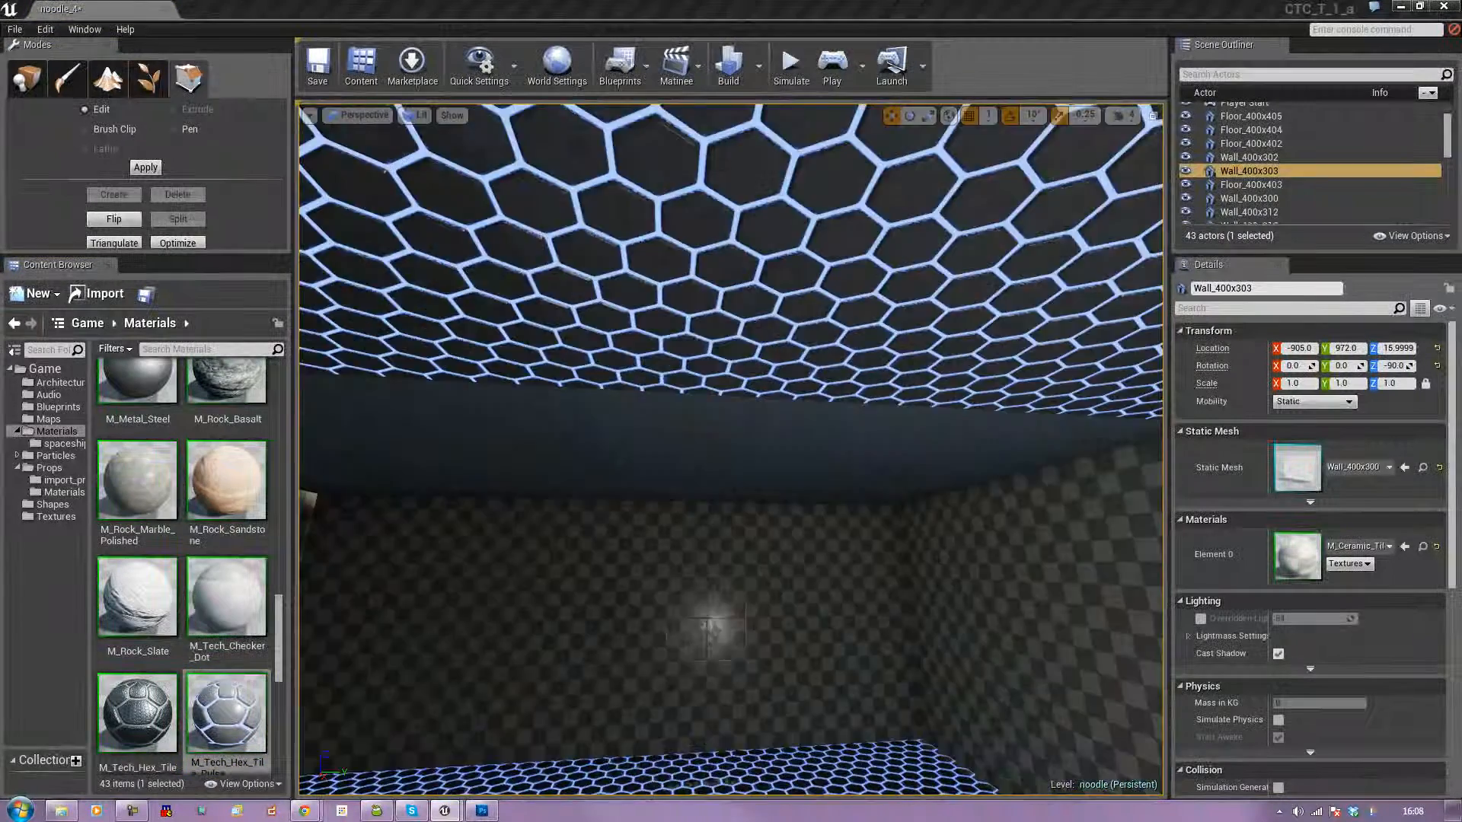
pyautogui.moveTo(241, 709); pyautogui.dragTo(792, 457)
pyautogui.moveTo(719, 581); pyautogui.dragTo(948, 632, button='right')
# Delete the point light standing above the hex floor at the passage entrance.
pyautogui.click(727, 689)
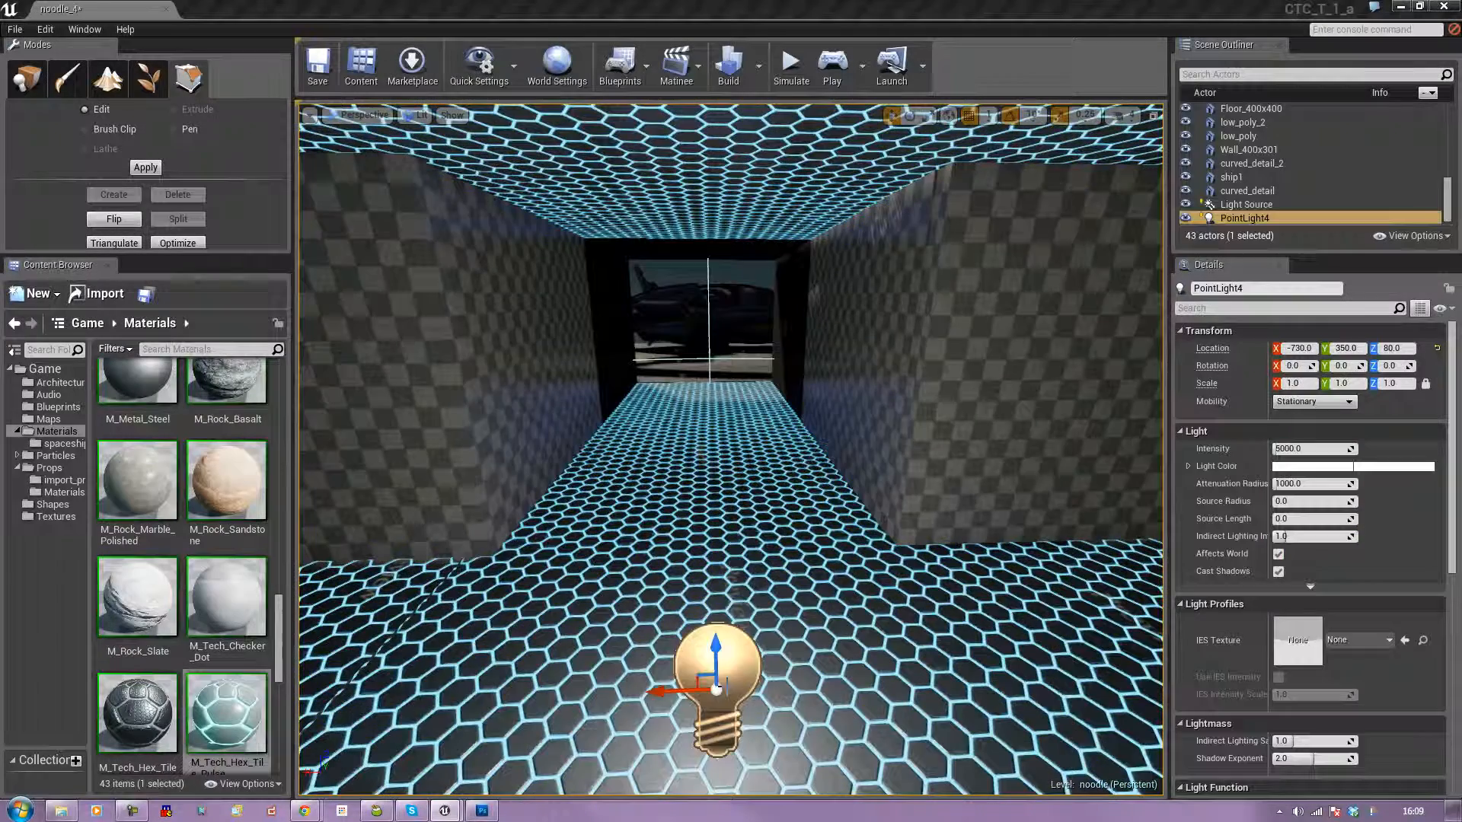
pyautogui.press('Delete')
pyautogui.press('w')
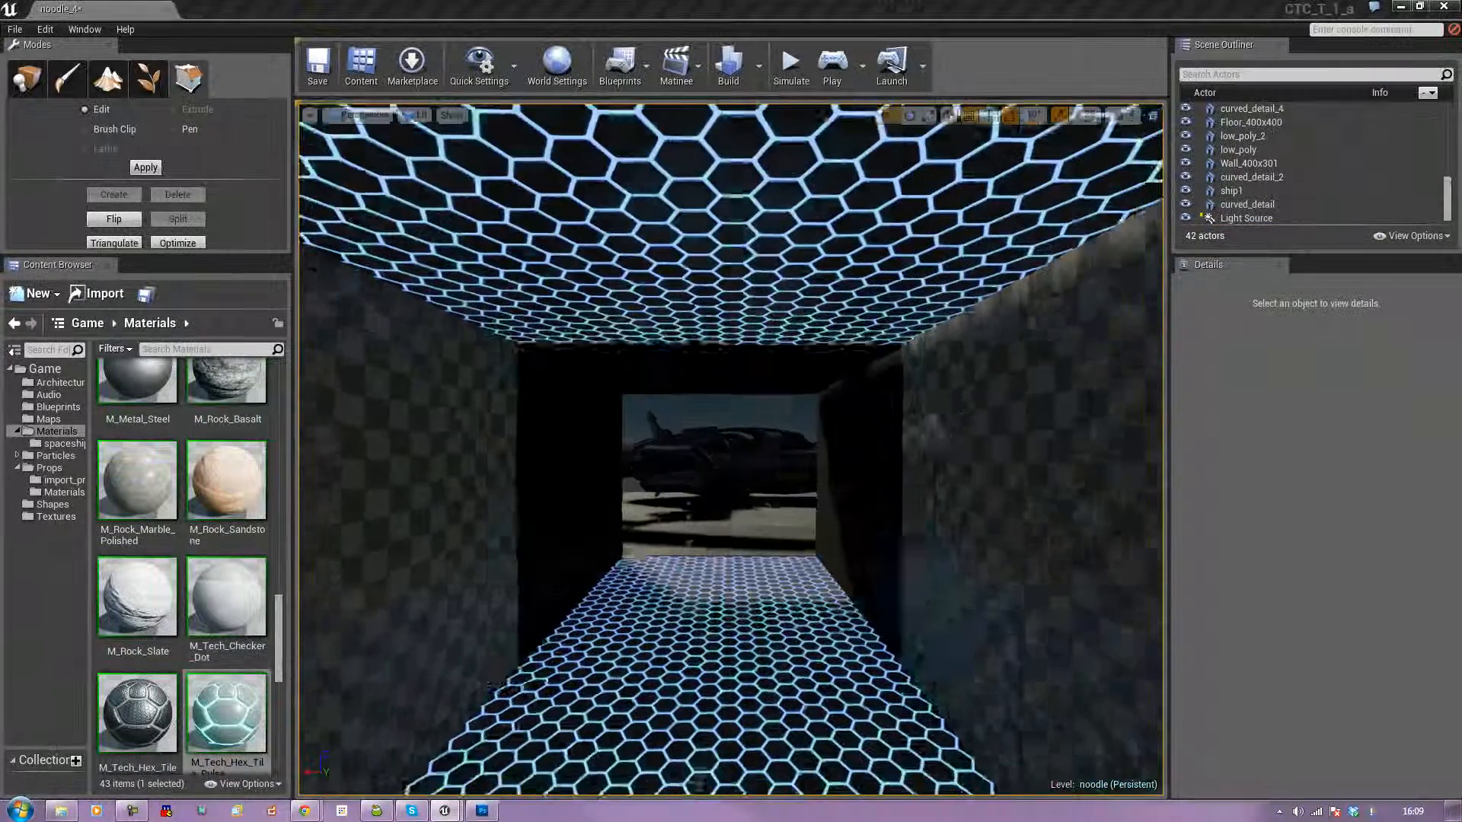